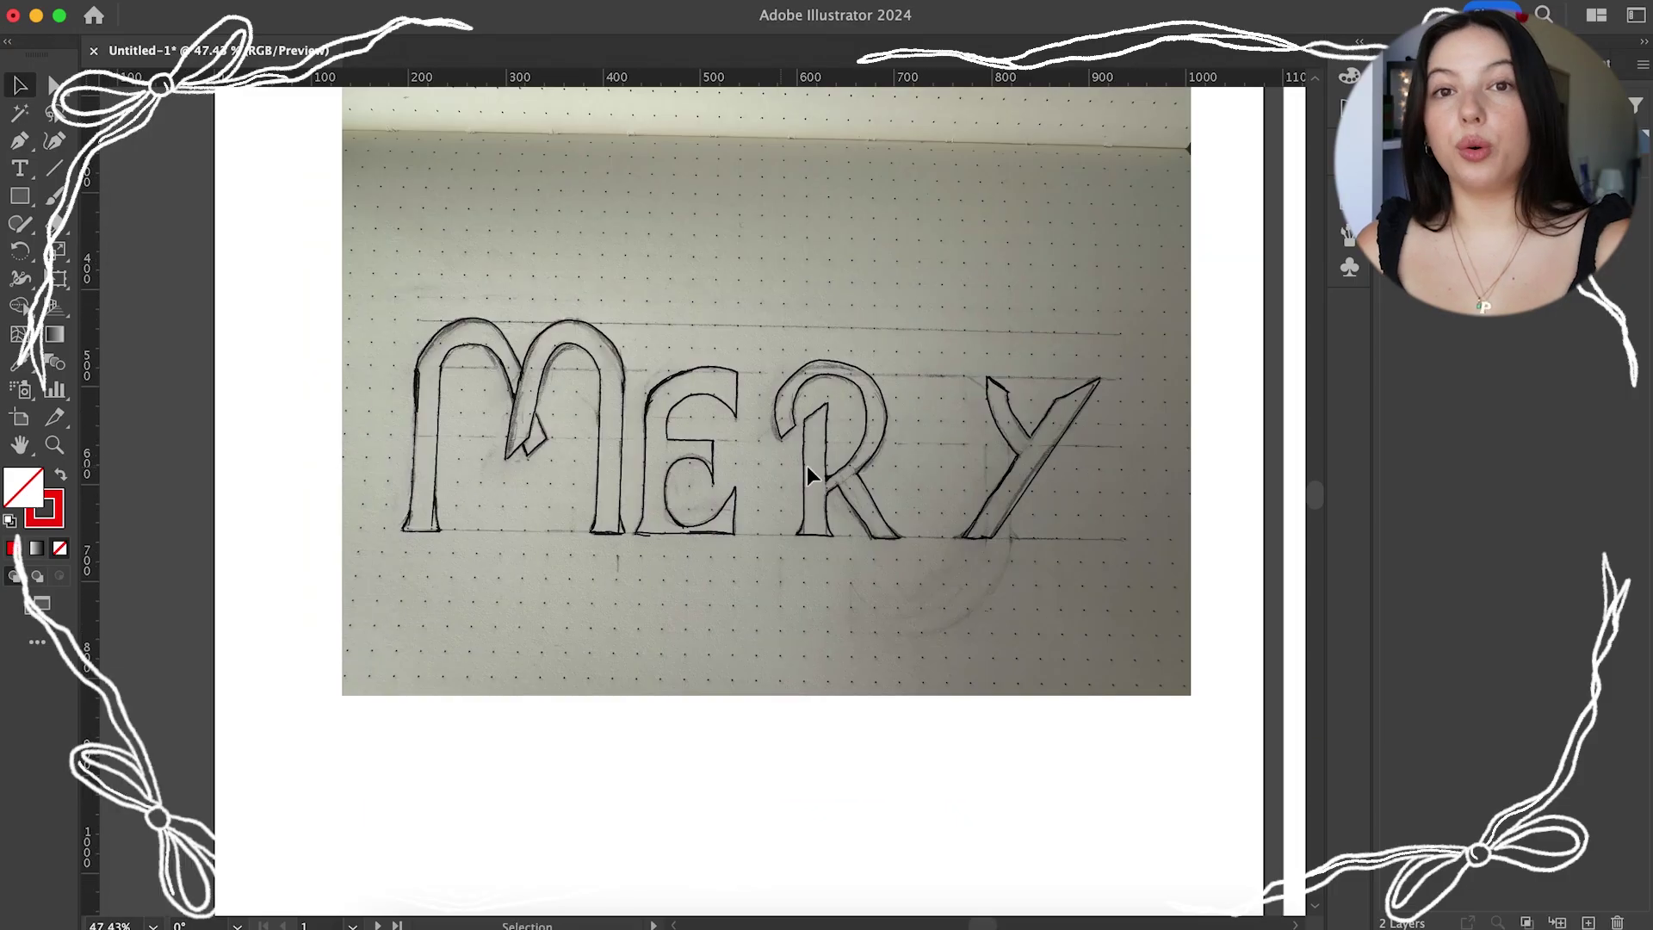
# Add horizontal guides along the letters' baseline and top
pyautogui.moveTo(80, 529); pyautogui.dragTo(609, 543)
pyautogui.click(1201, 689)
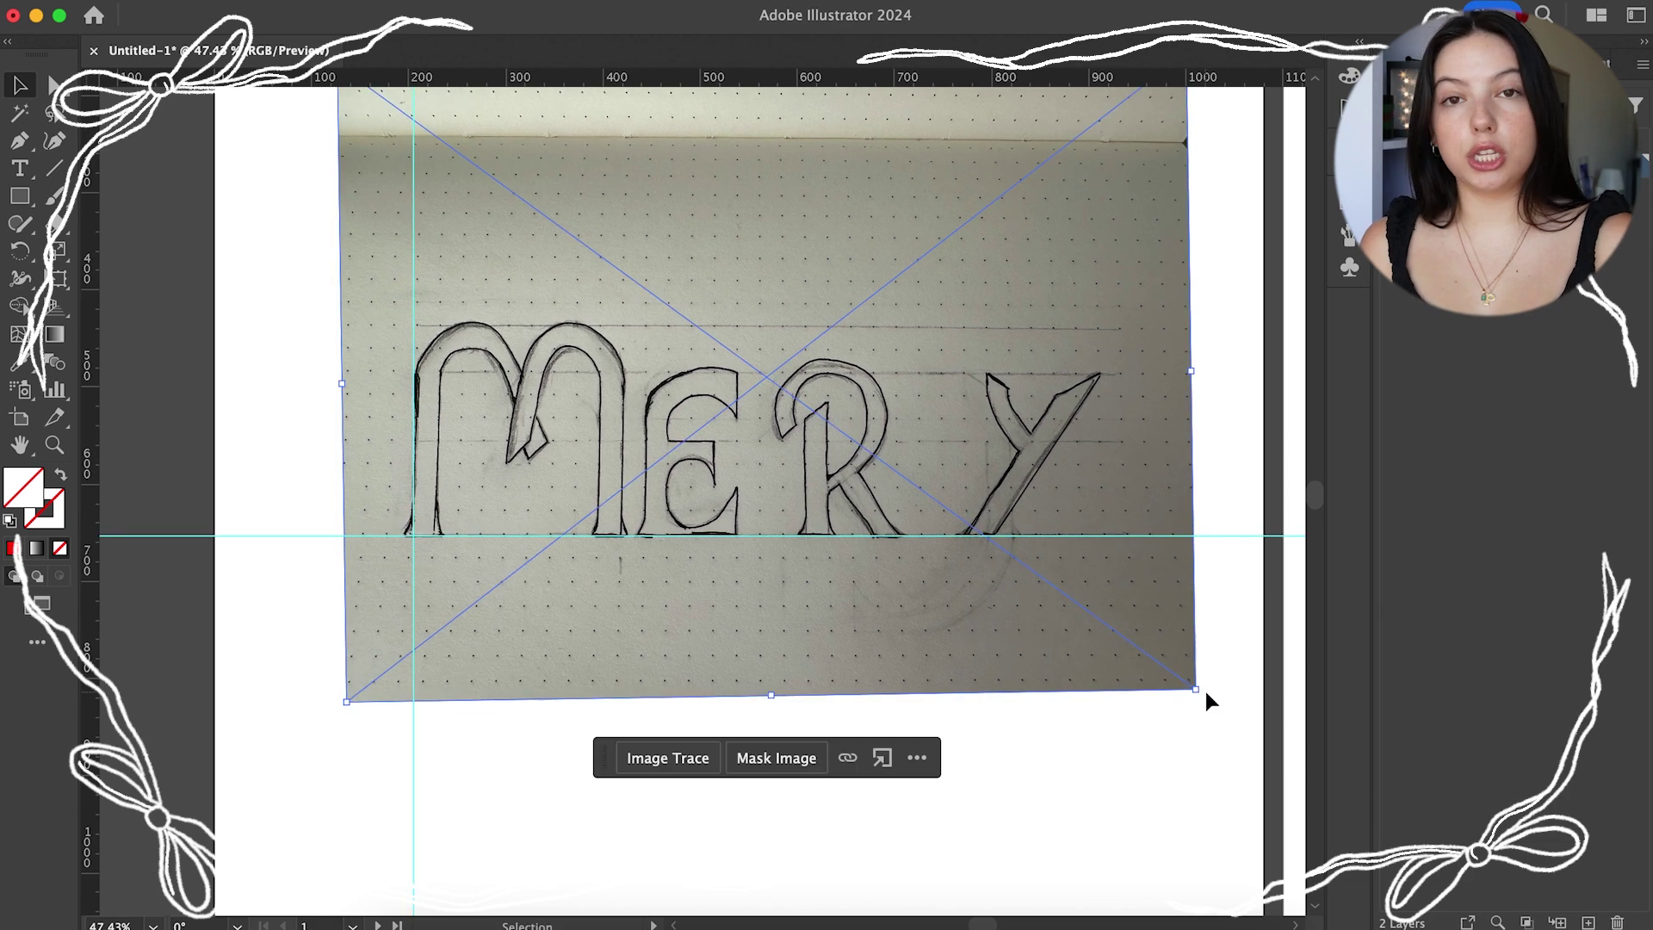
pyautogui.click(280, 600)
pyautogui.click(558, 535)
pyautogui.scroll(5, 228, 543)
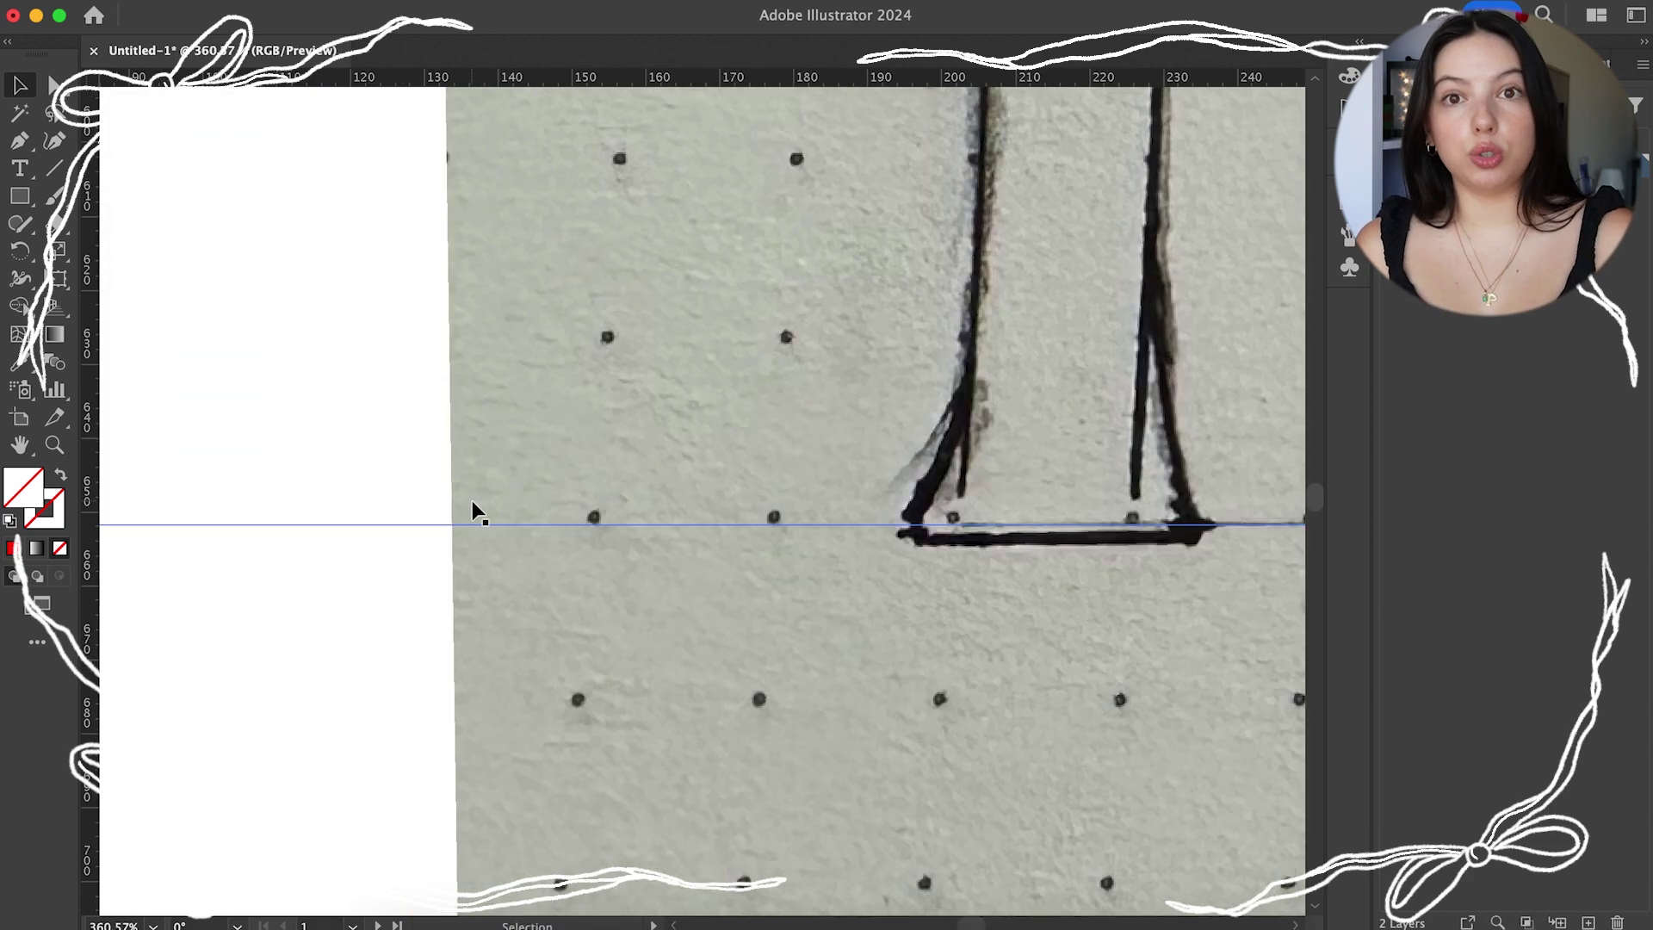
pyautogui.scroll(-6, 472, 512)
pyautogui.moveTo(655, 410); pyautogui.dragTo(655, 409)
# Trace the M's left half as a closed outline and preview it filled red
pyautogui.press('p')
pyautogui.scroll(3, 465, 529)
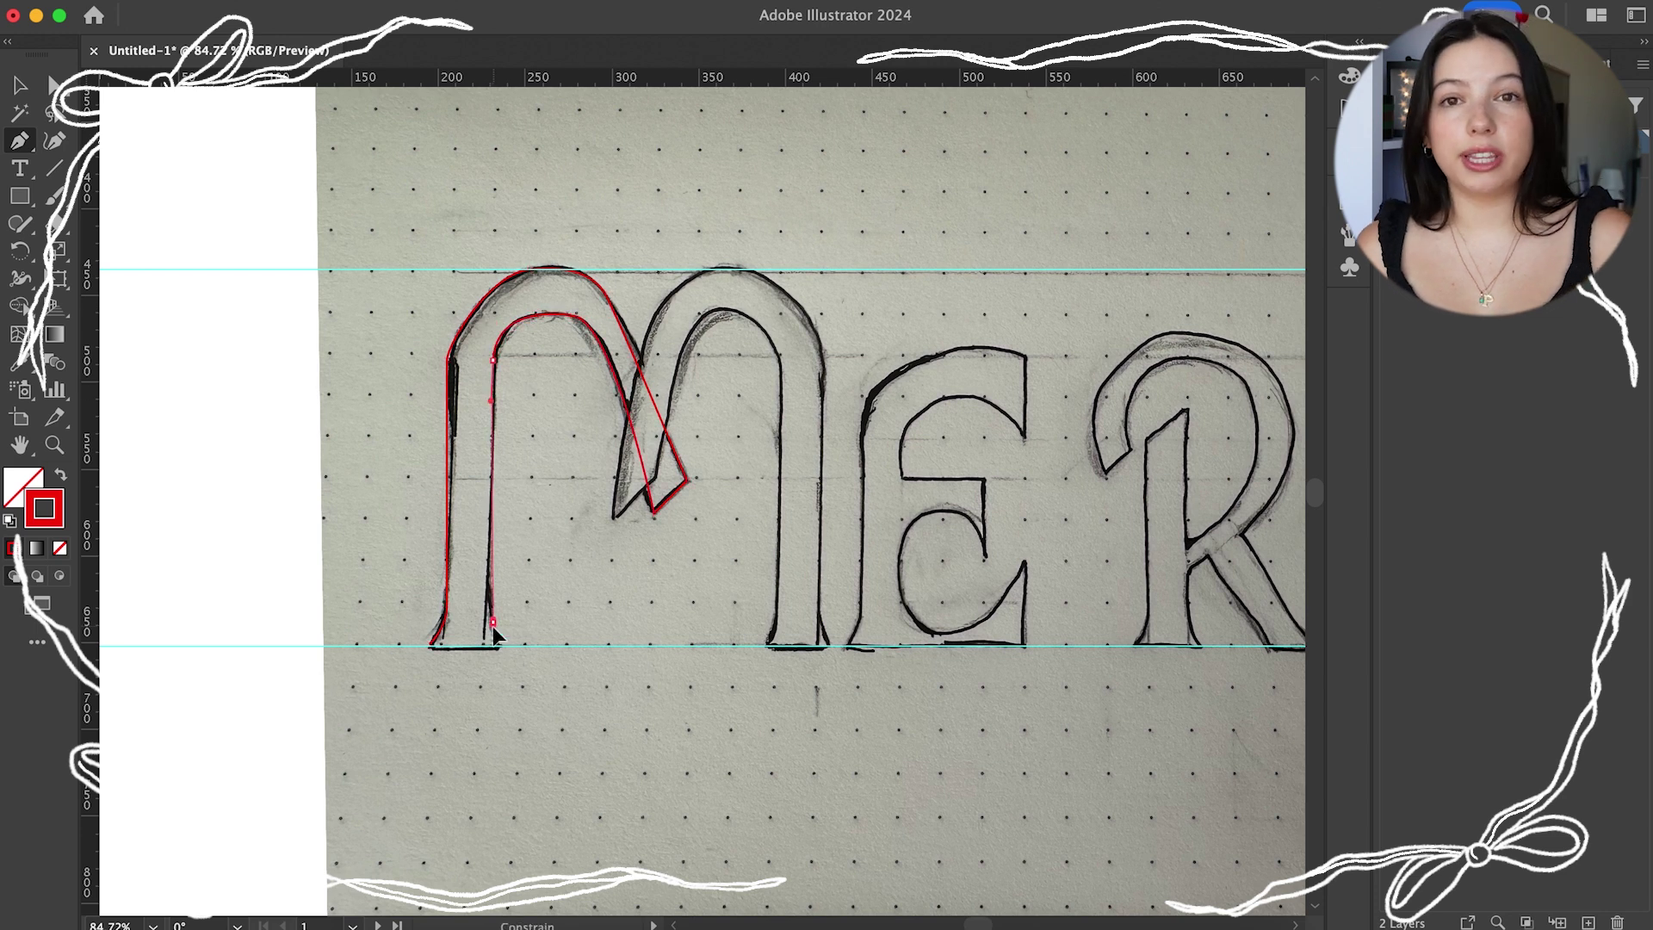
pyautogui.click(515, 647)
pyautogui.click(431, 644)
pyautogui.scroll(3, 462, 399)
pyautogui.hotkey('shift', 'x')
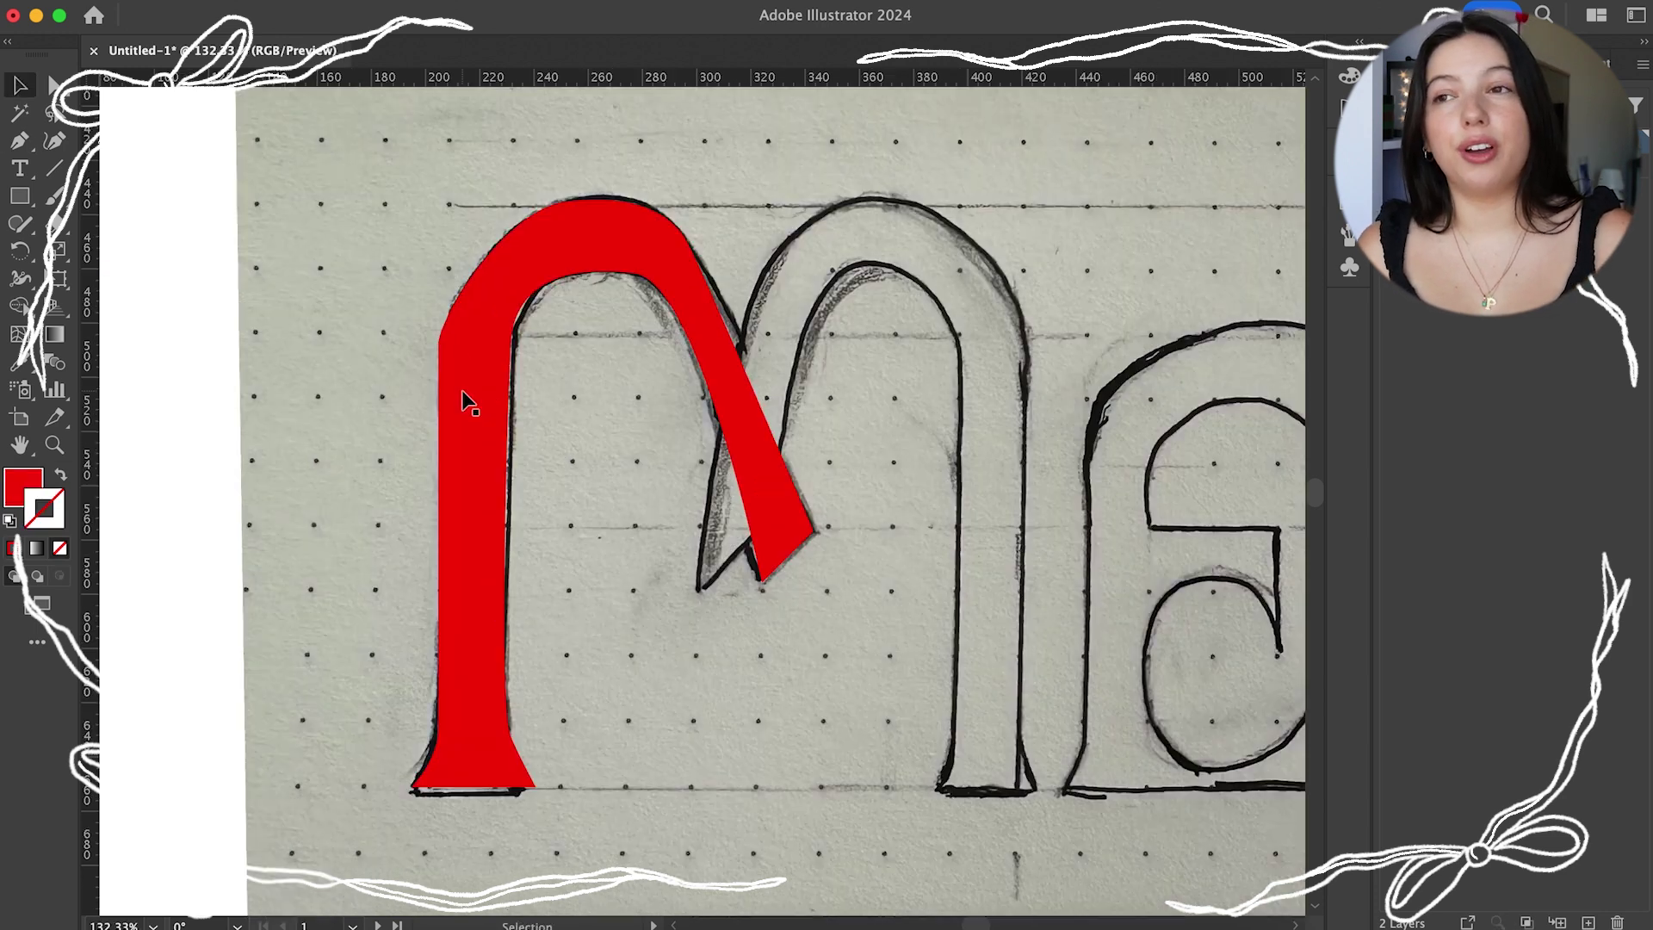
pyautogui.hotkey('shift', 'x')
# Reshape the M's inner and outer arch by moving anchors and bending segments into curves
pyautogui.press('a')
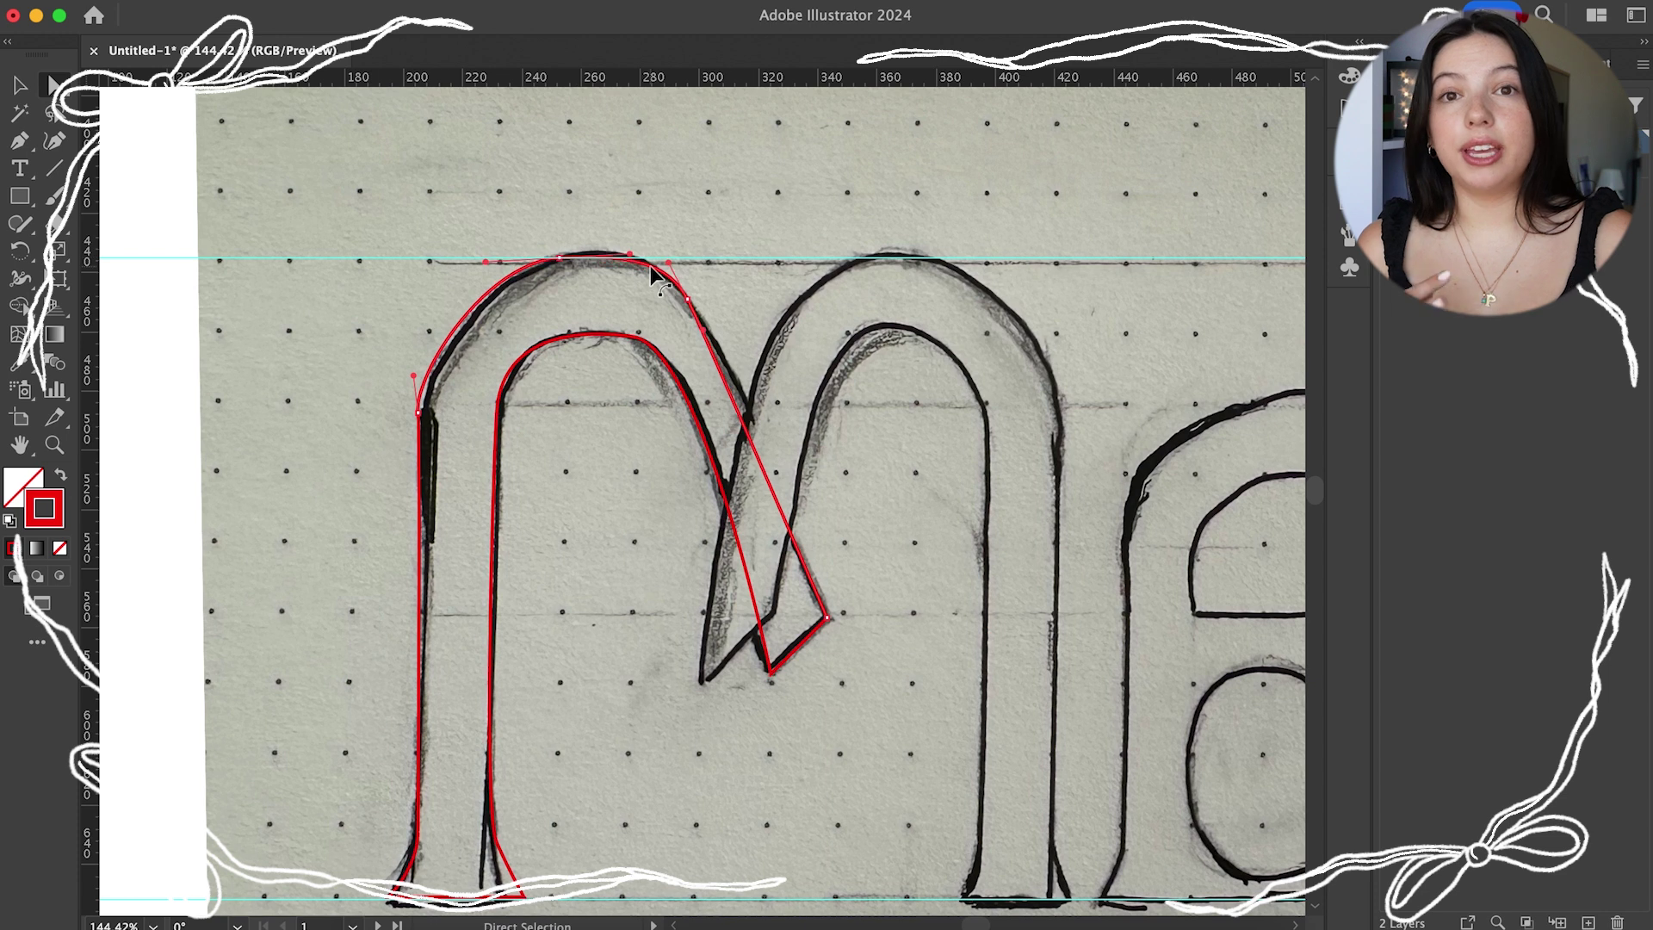
pyautogui.press('a')
pyautogui.scroll(3, 422, 439)
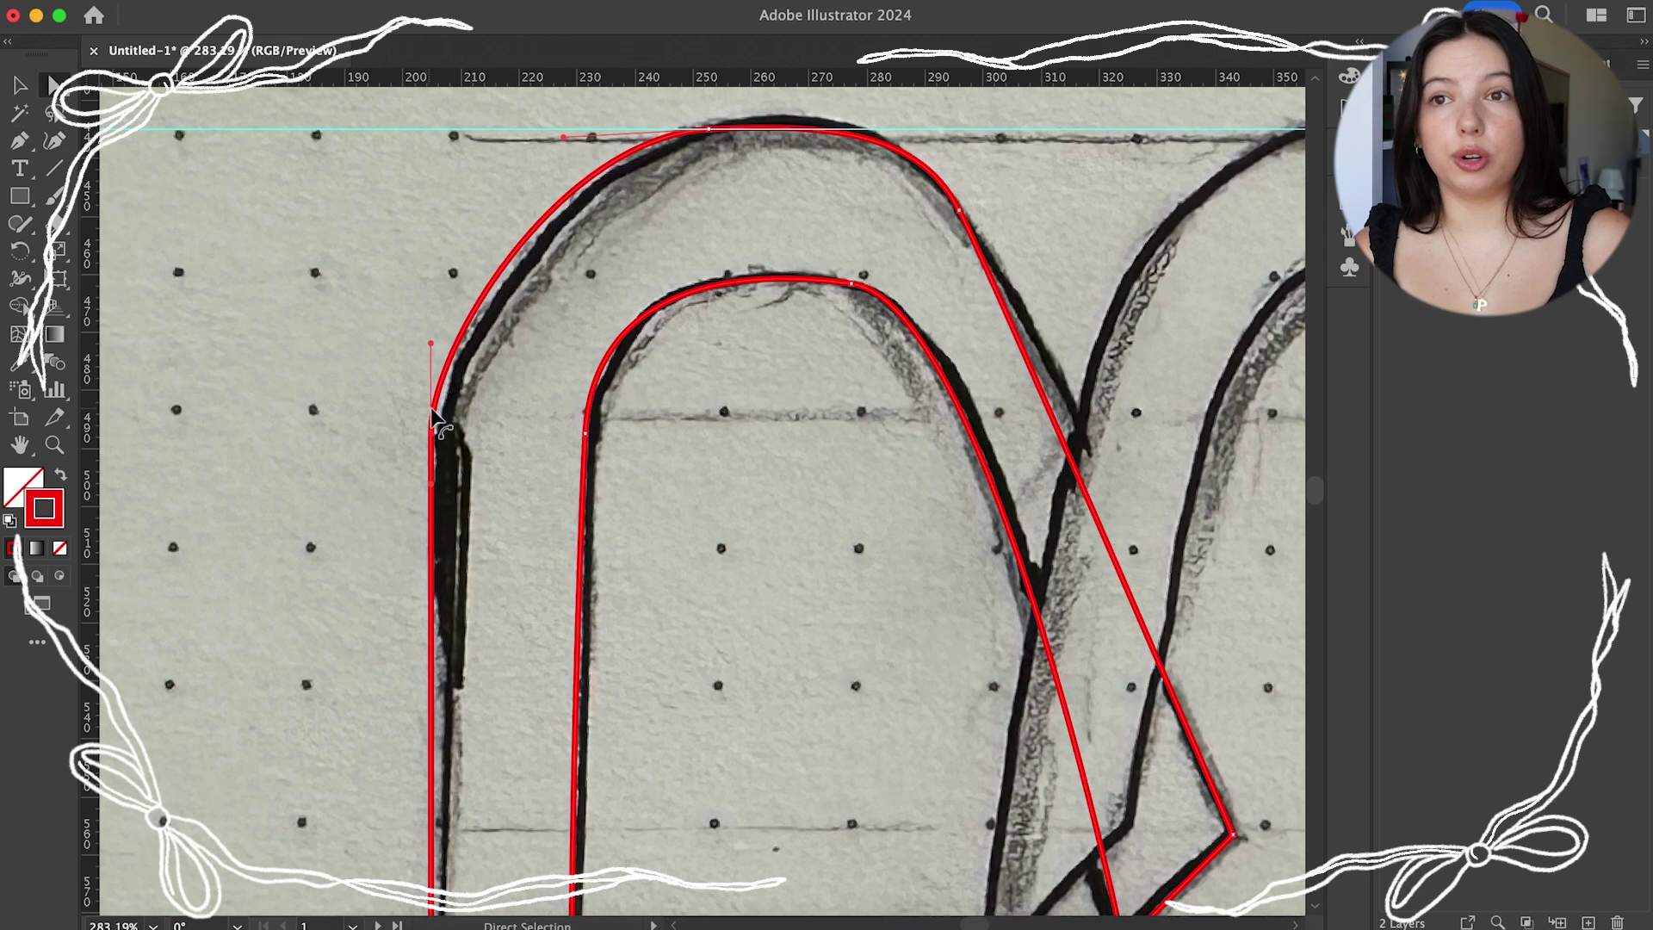
pyautogui.scroll(-1, 774, 389)
pyautogui.click(666, 379)
pyautogui.click(634, 240)
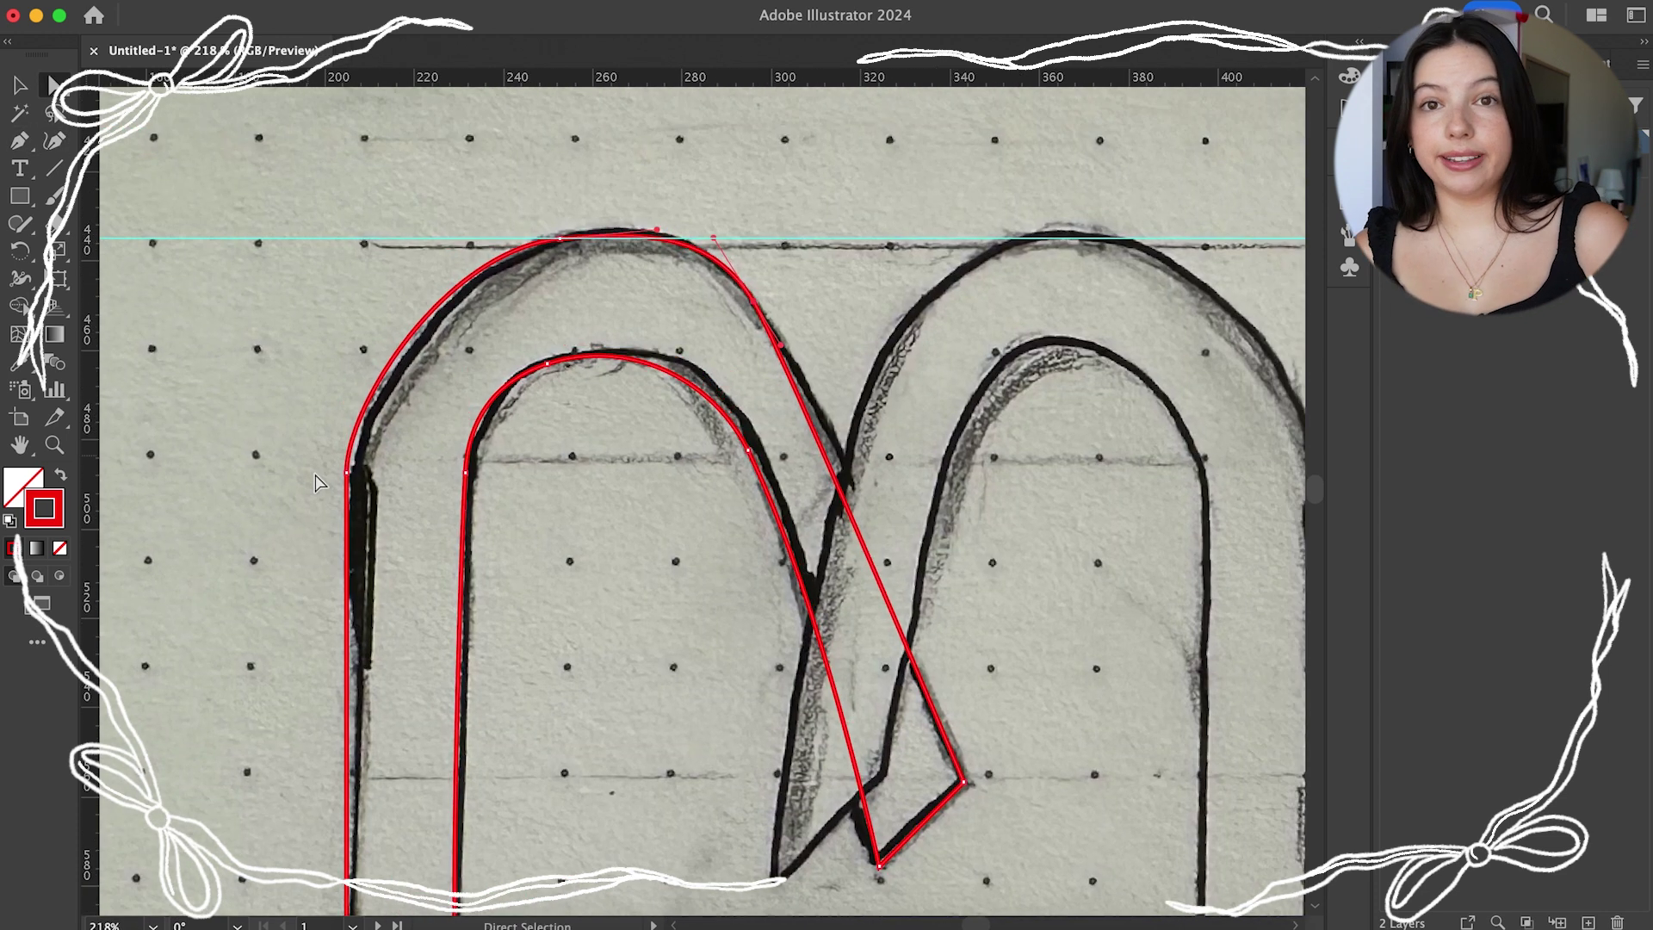
pyautogui.hotkey('shift', '`')
pyautogui.scroll(-2, 353, 353)
pyautogui.press('a')
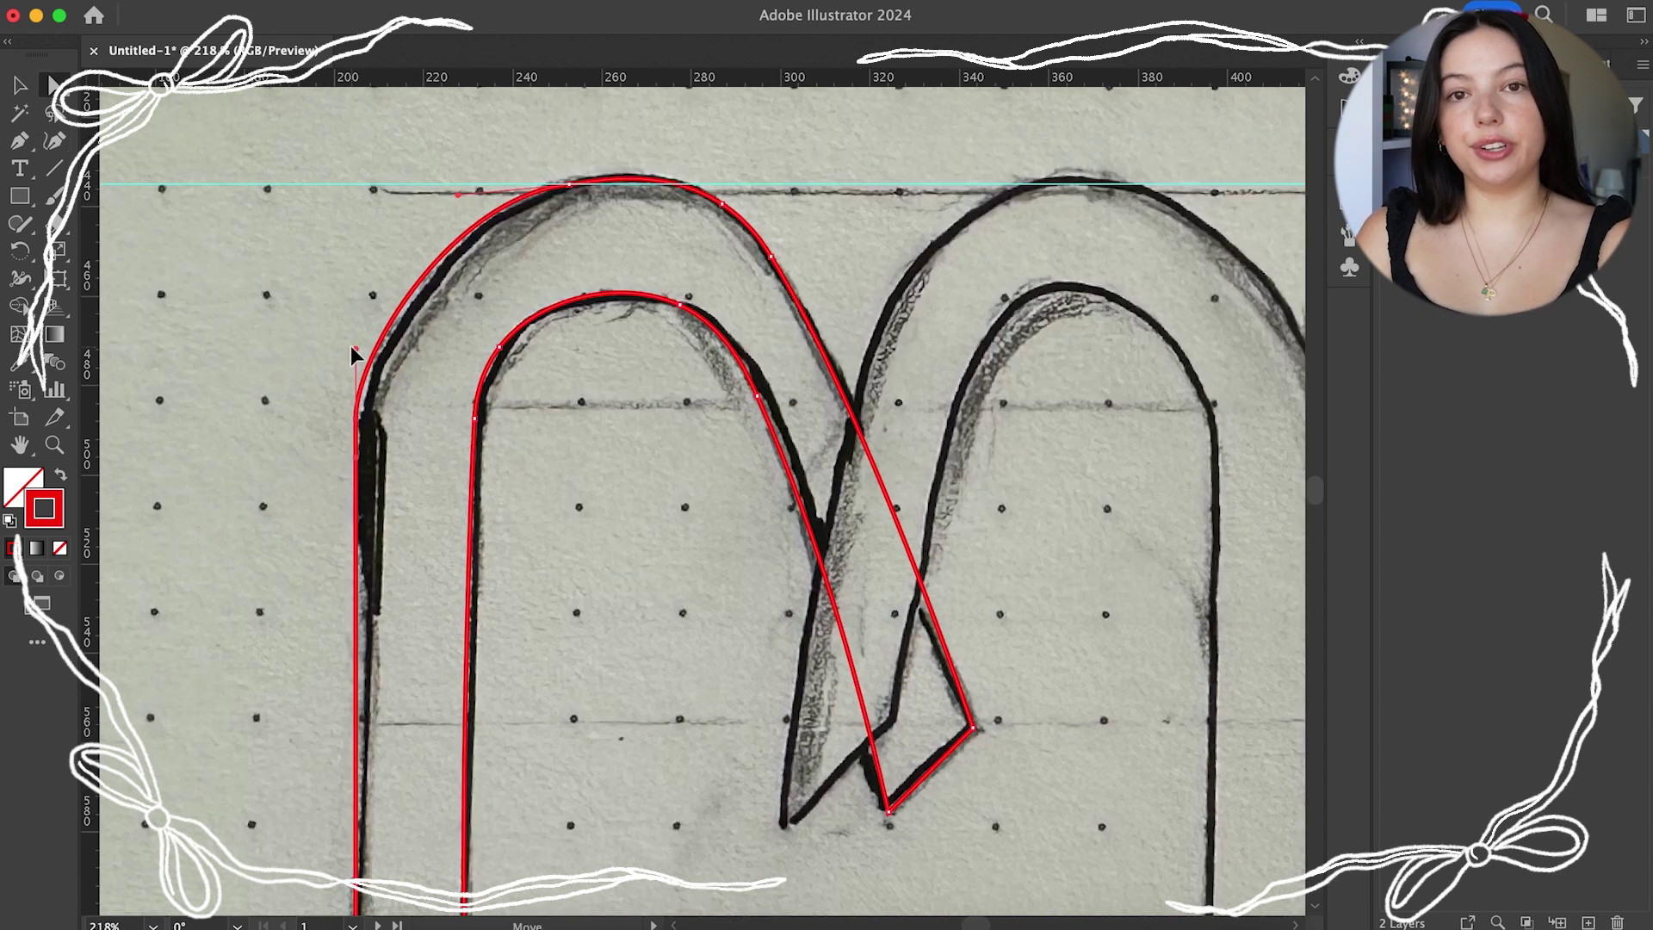
pyautogui.moveTo(353, 353); pyautogui.dragTo(356, 388)
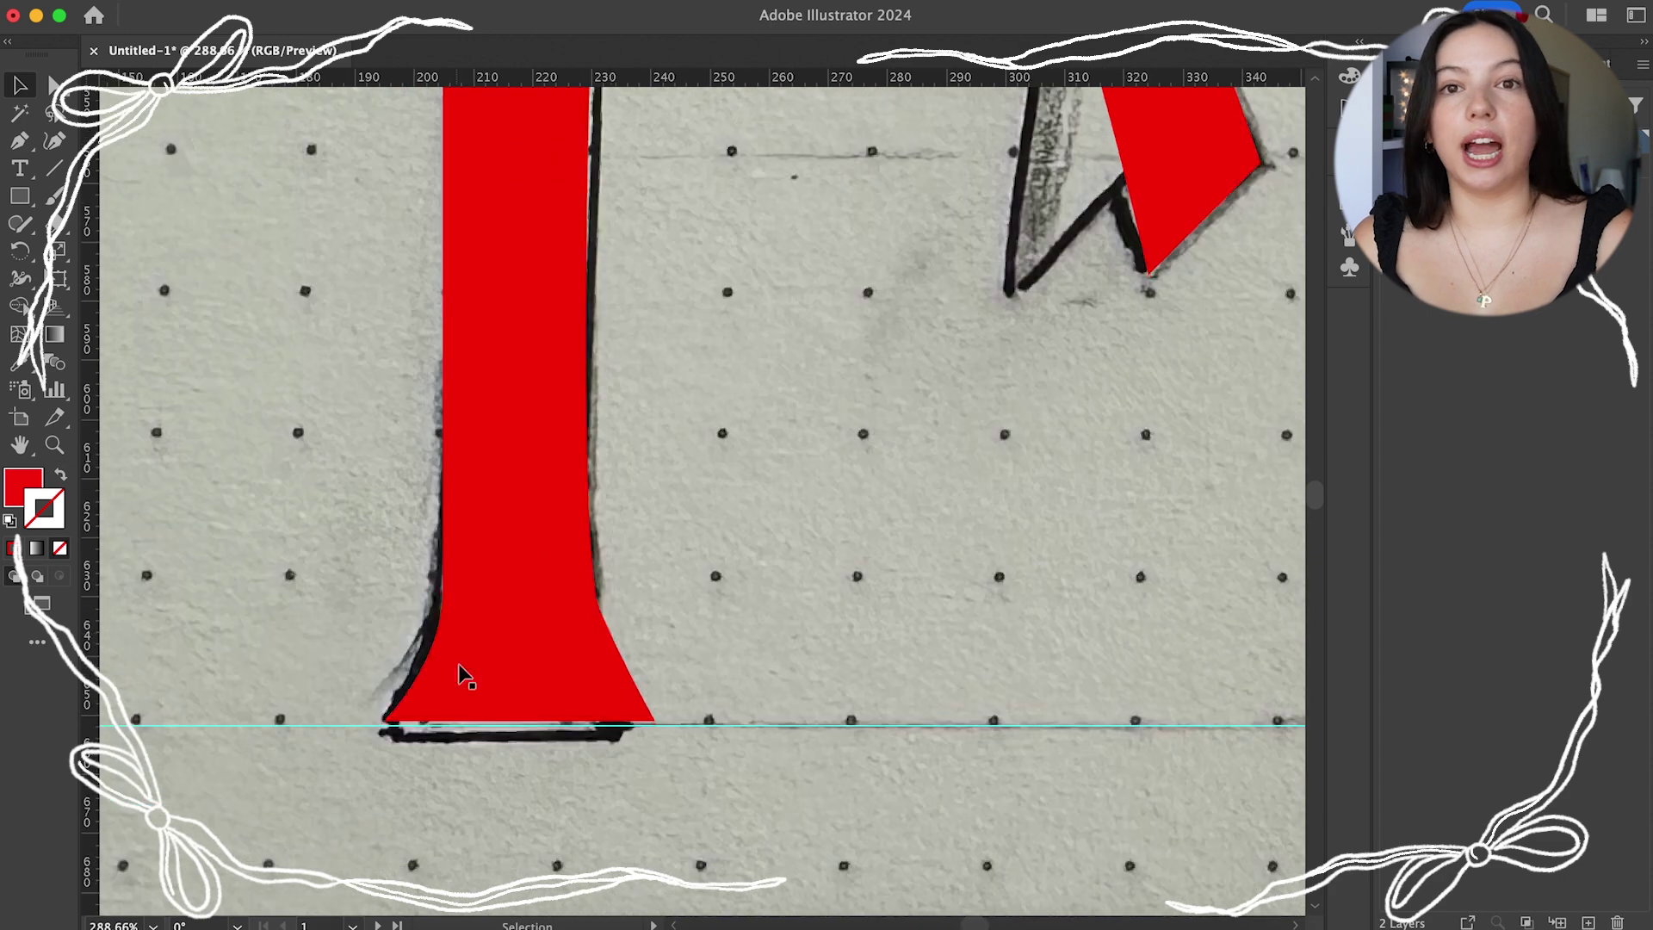
# Curve the stem's flared foot and confirm the mirrored copy of the arch
pyautogui.press('a')
pyautogui.moveTo(627, 664); pyautogui.dragTo(609, 664)
pyautogui.scroll(5, 517, 731)
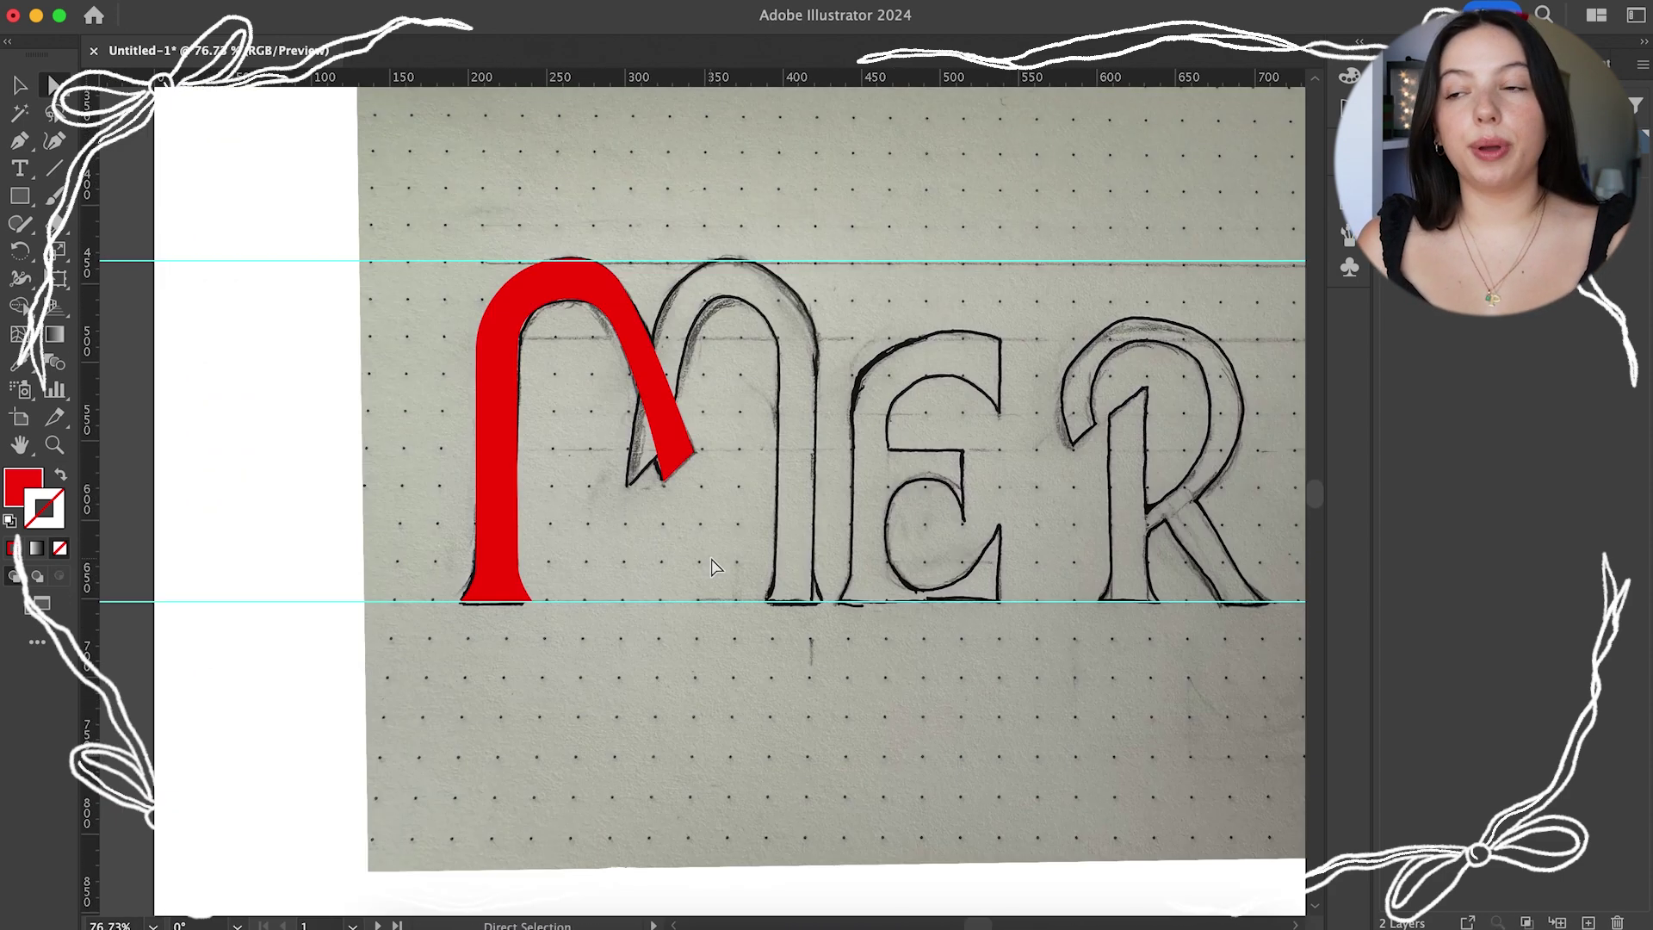
pyautogui.scroll(4, 552, 430)
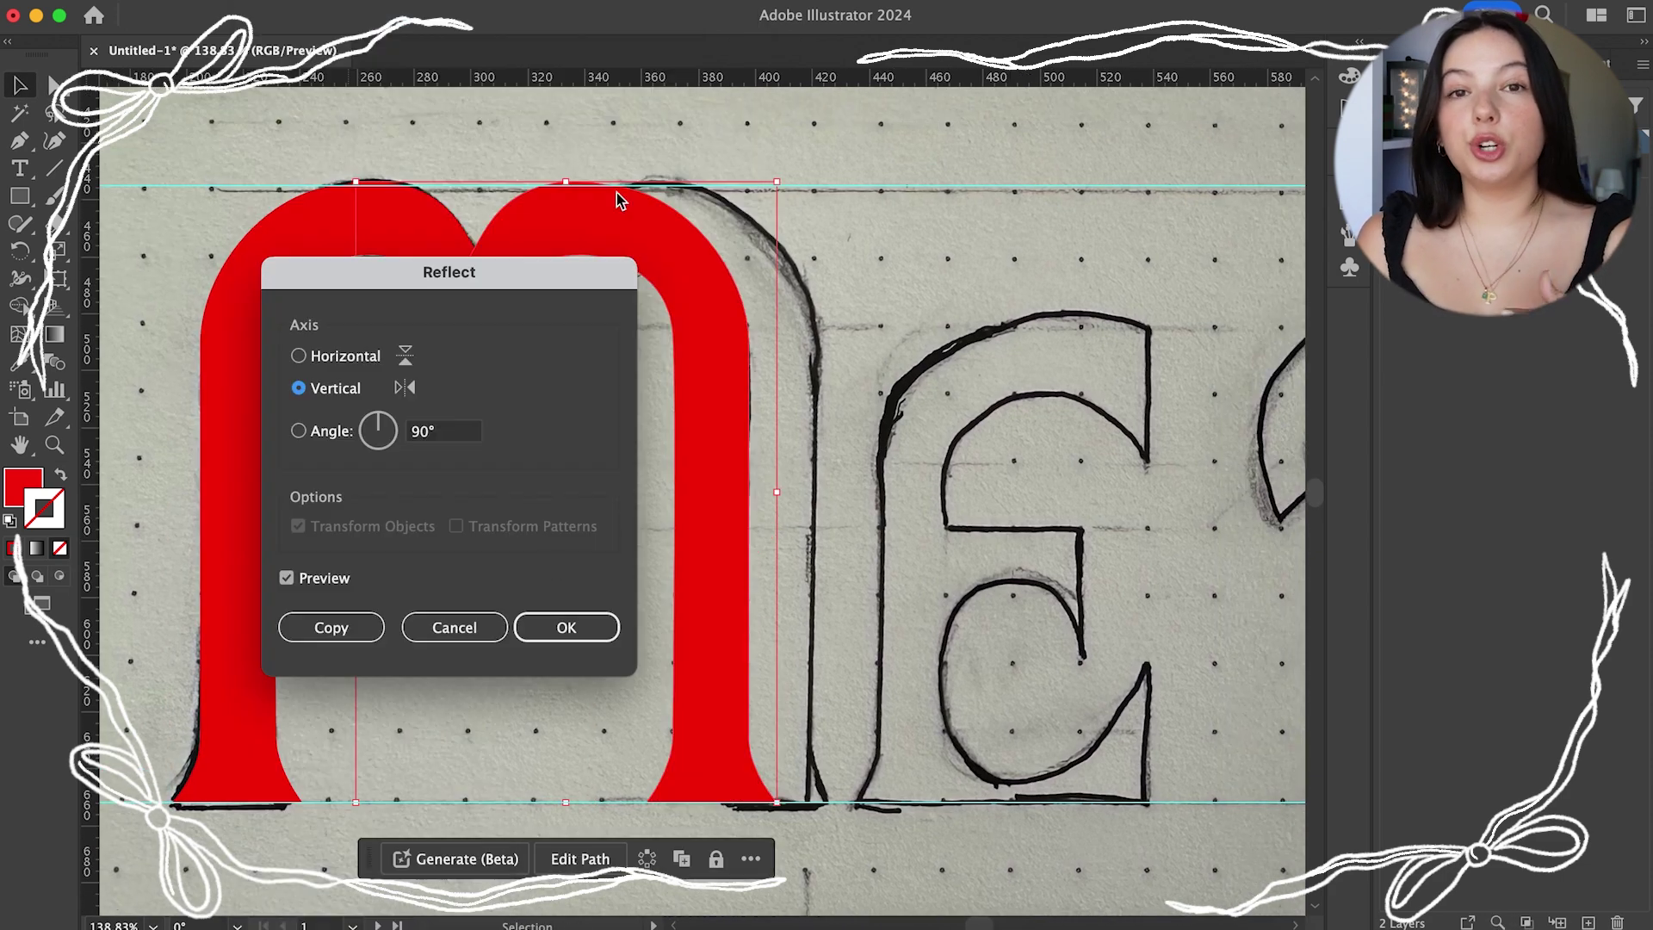
pyautogui.press('Return')
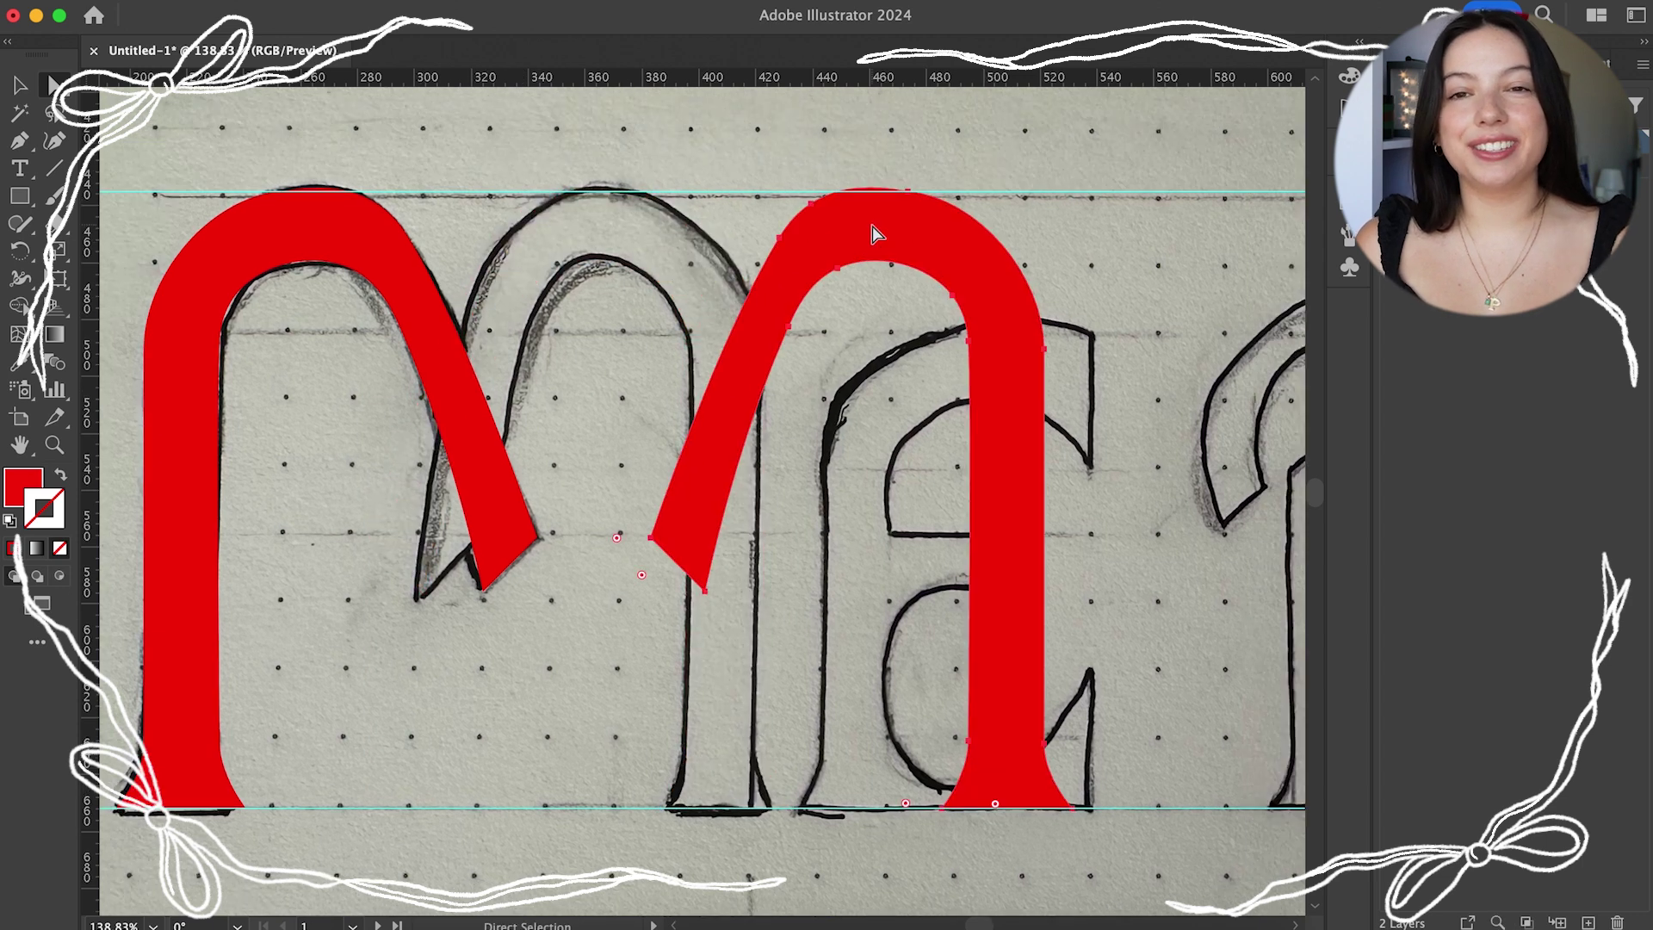
# Adjust an anchor on the mirrored arch to finish the M
pyautogui.press('a')
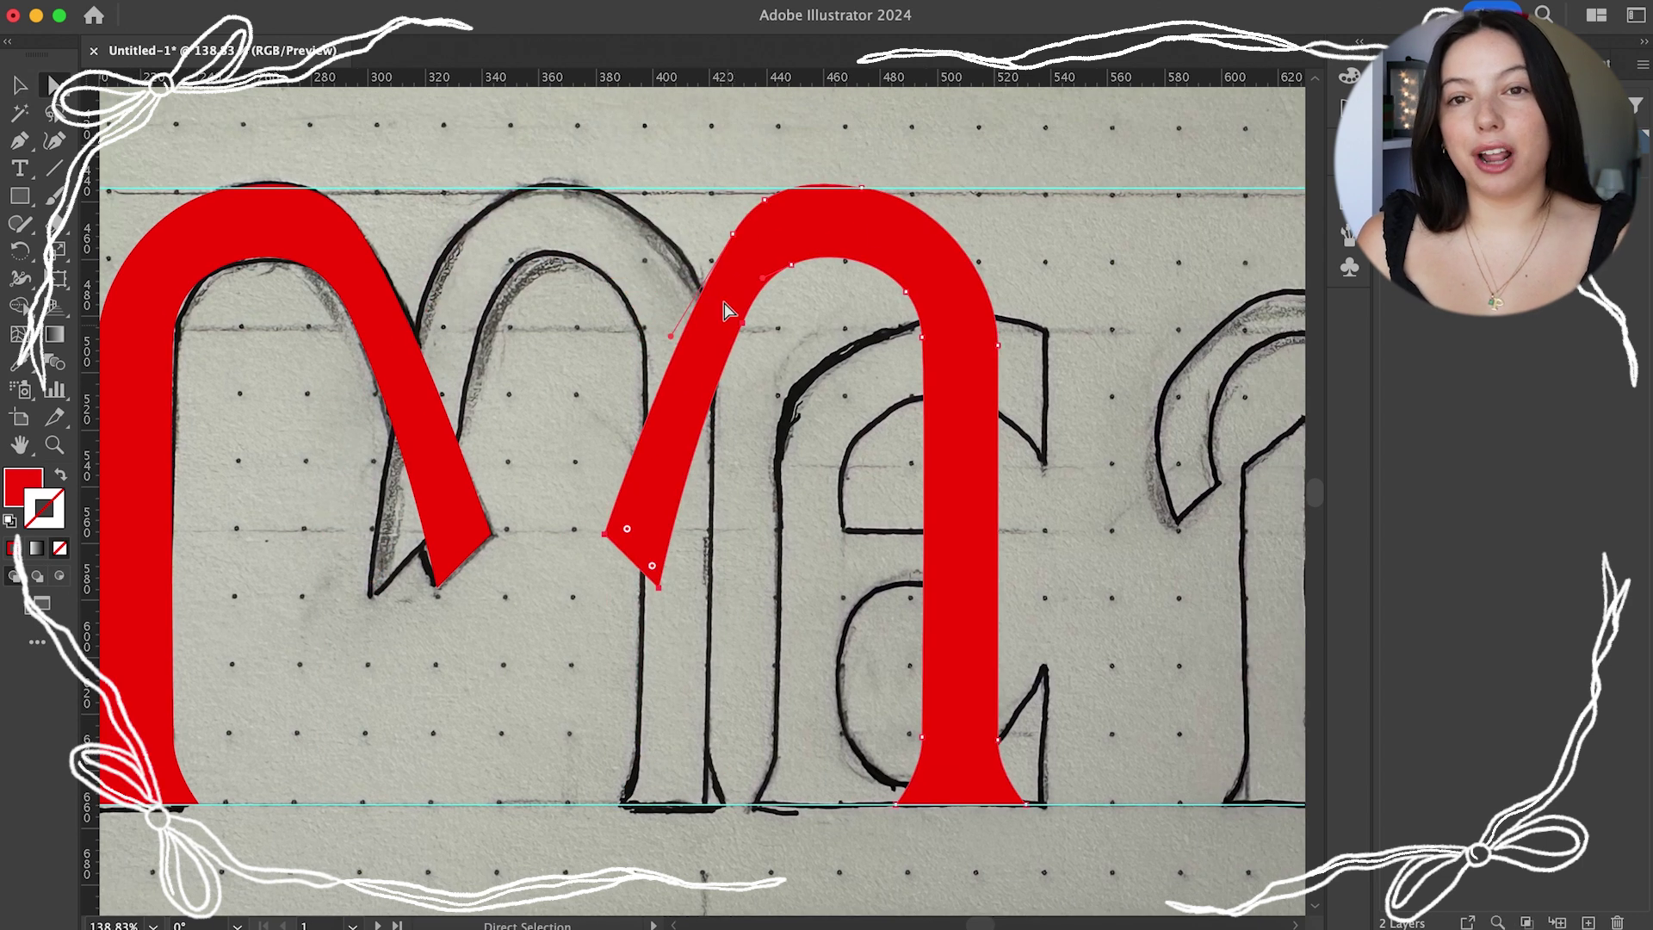
pyautogui.click(713, 402)
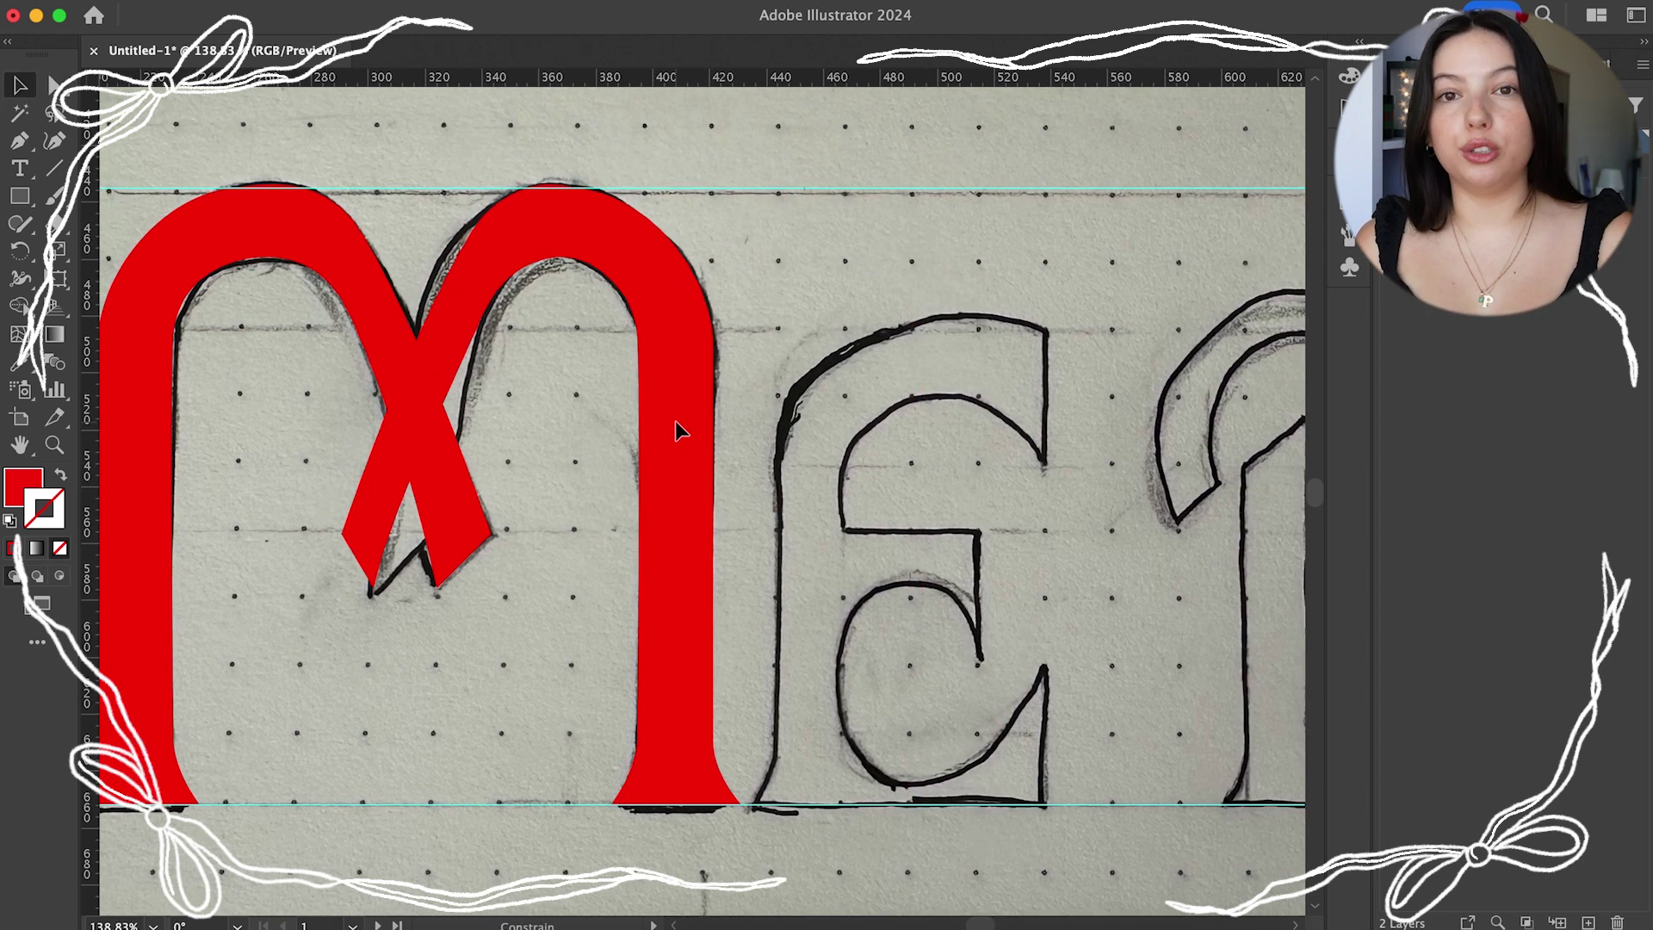
pyautogui.hscroll(-2, 542, 332)
pyautogui.scroll(-3, 556, 344)
pyautogui.scroll(3, 345, 413)
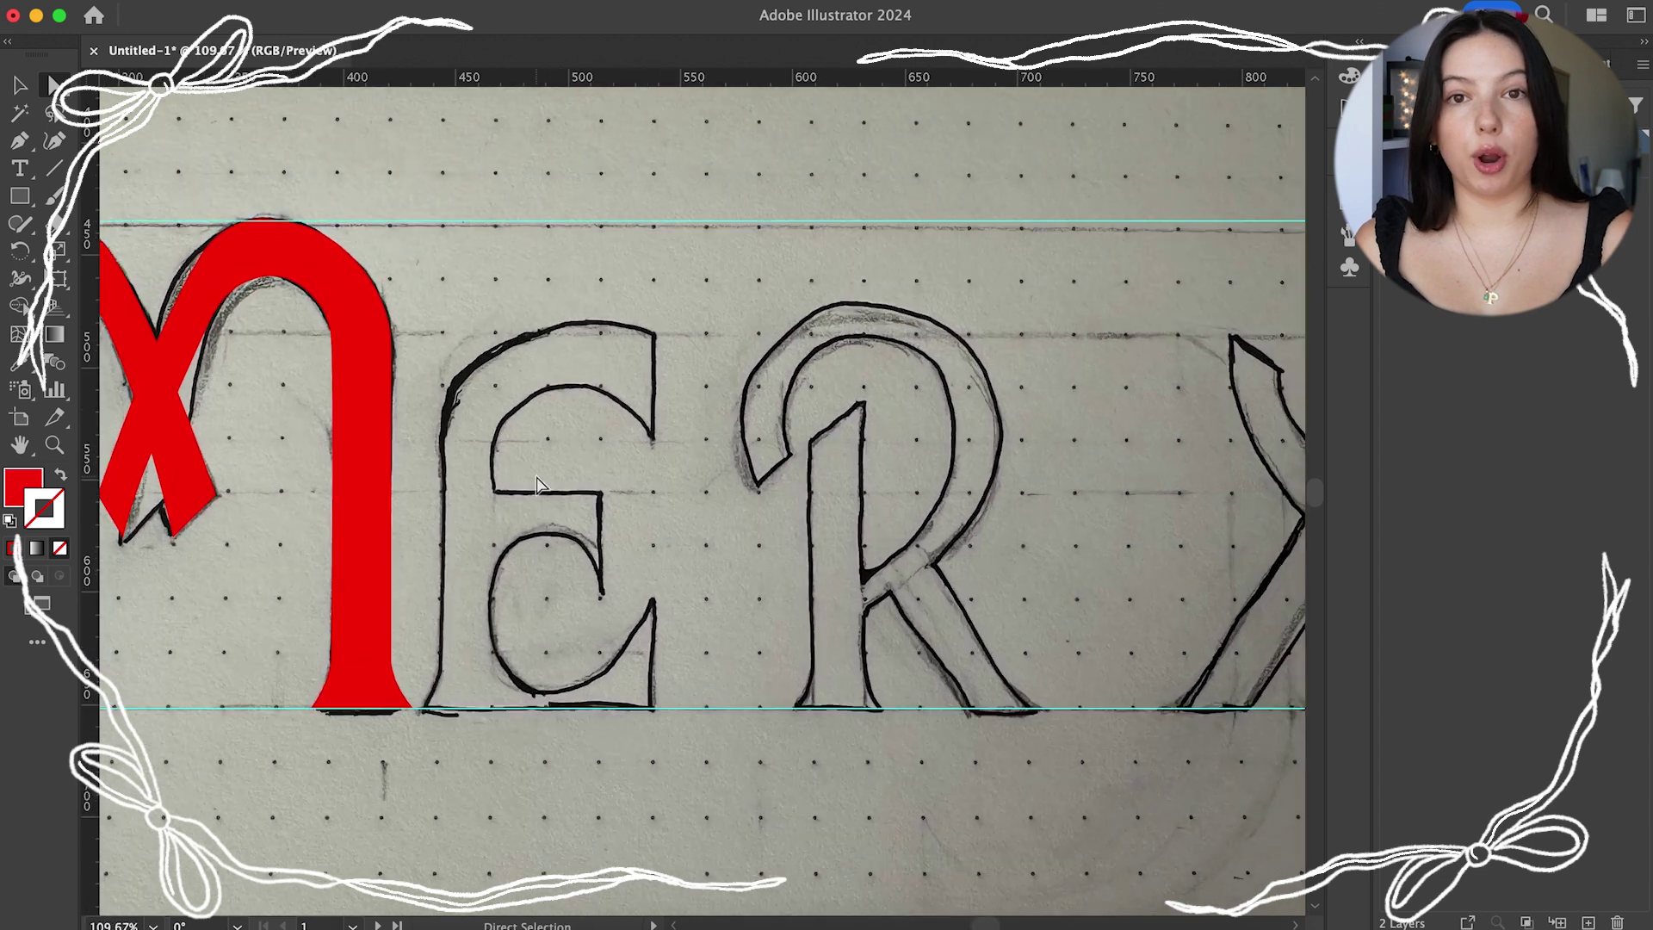
pyautogui.press('p')
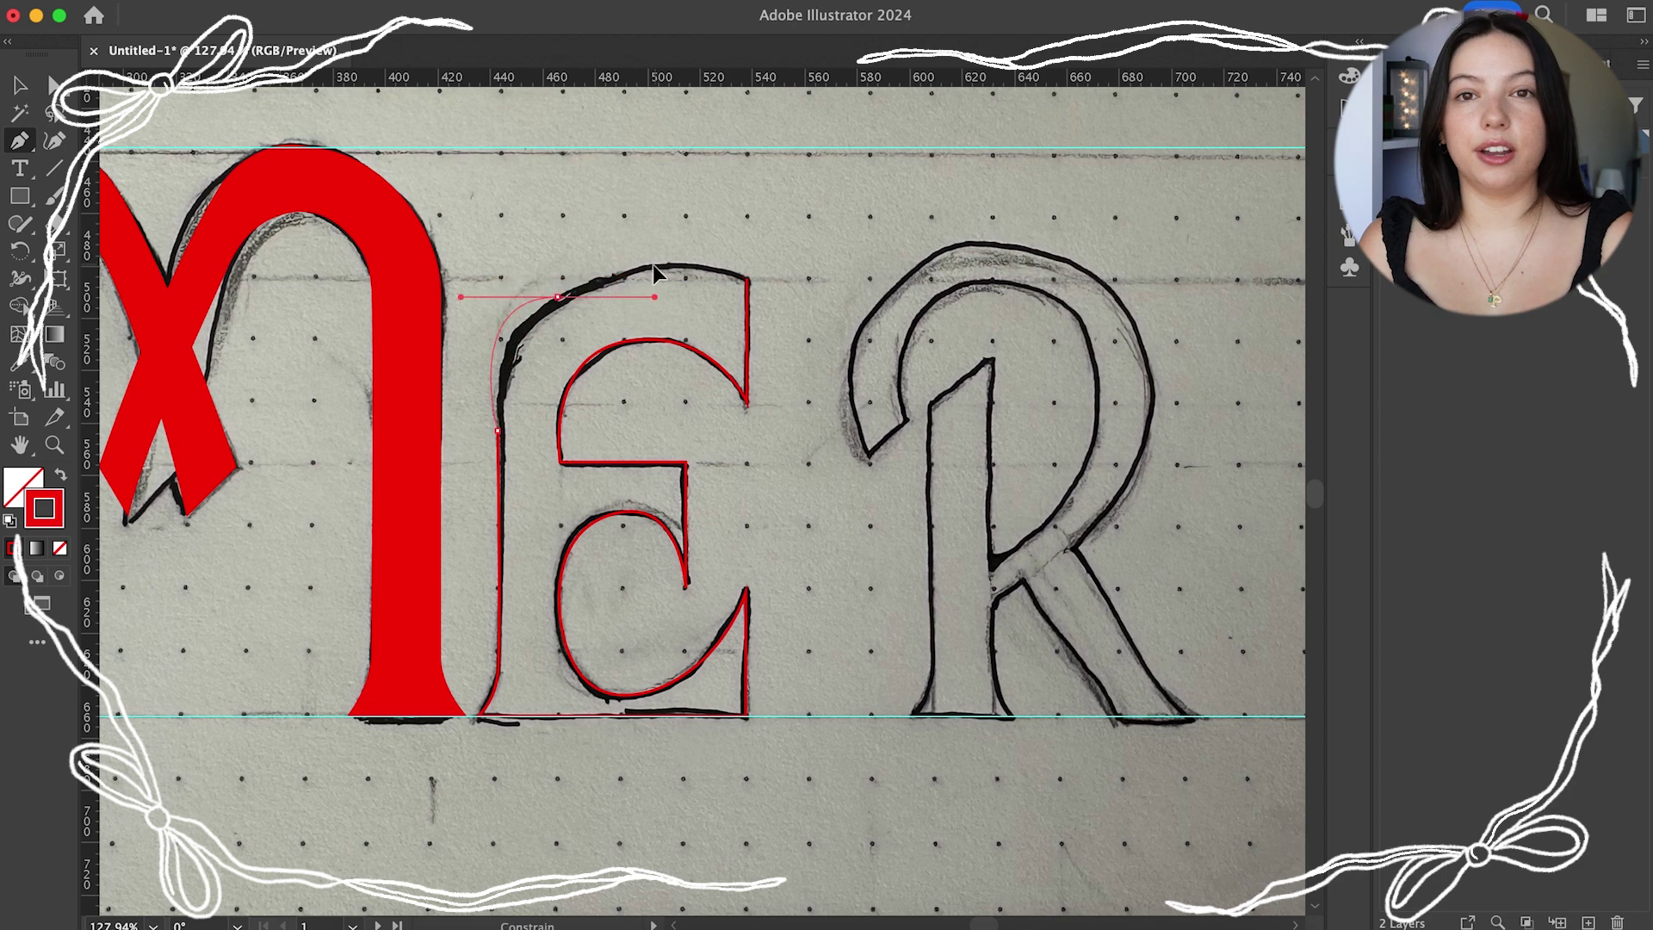
# Trace the R with smooth curved paths and close its outline
pyautogui.scroll(-3, 847, 301)
pyautogui.hotkey('shift', '`')
pyautogui.scroll(5, 706, 742)
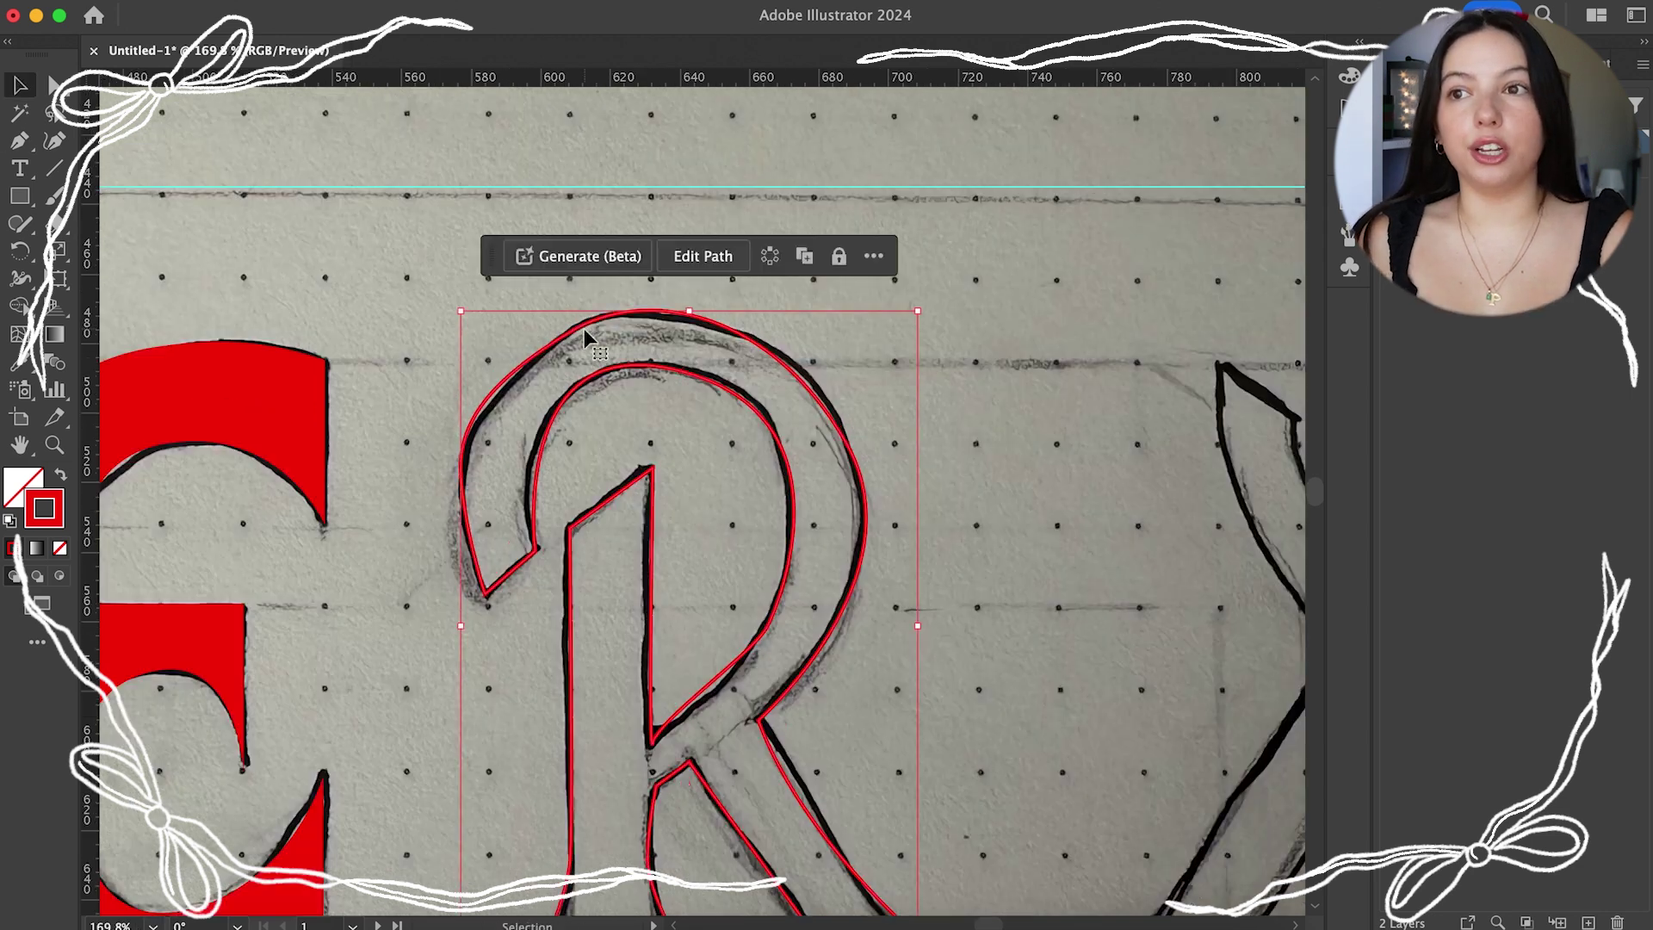
pyautogui.click(923, 408)
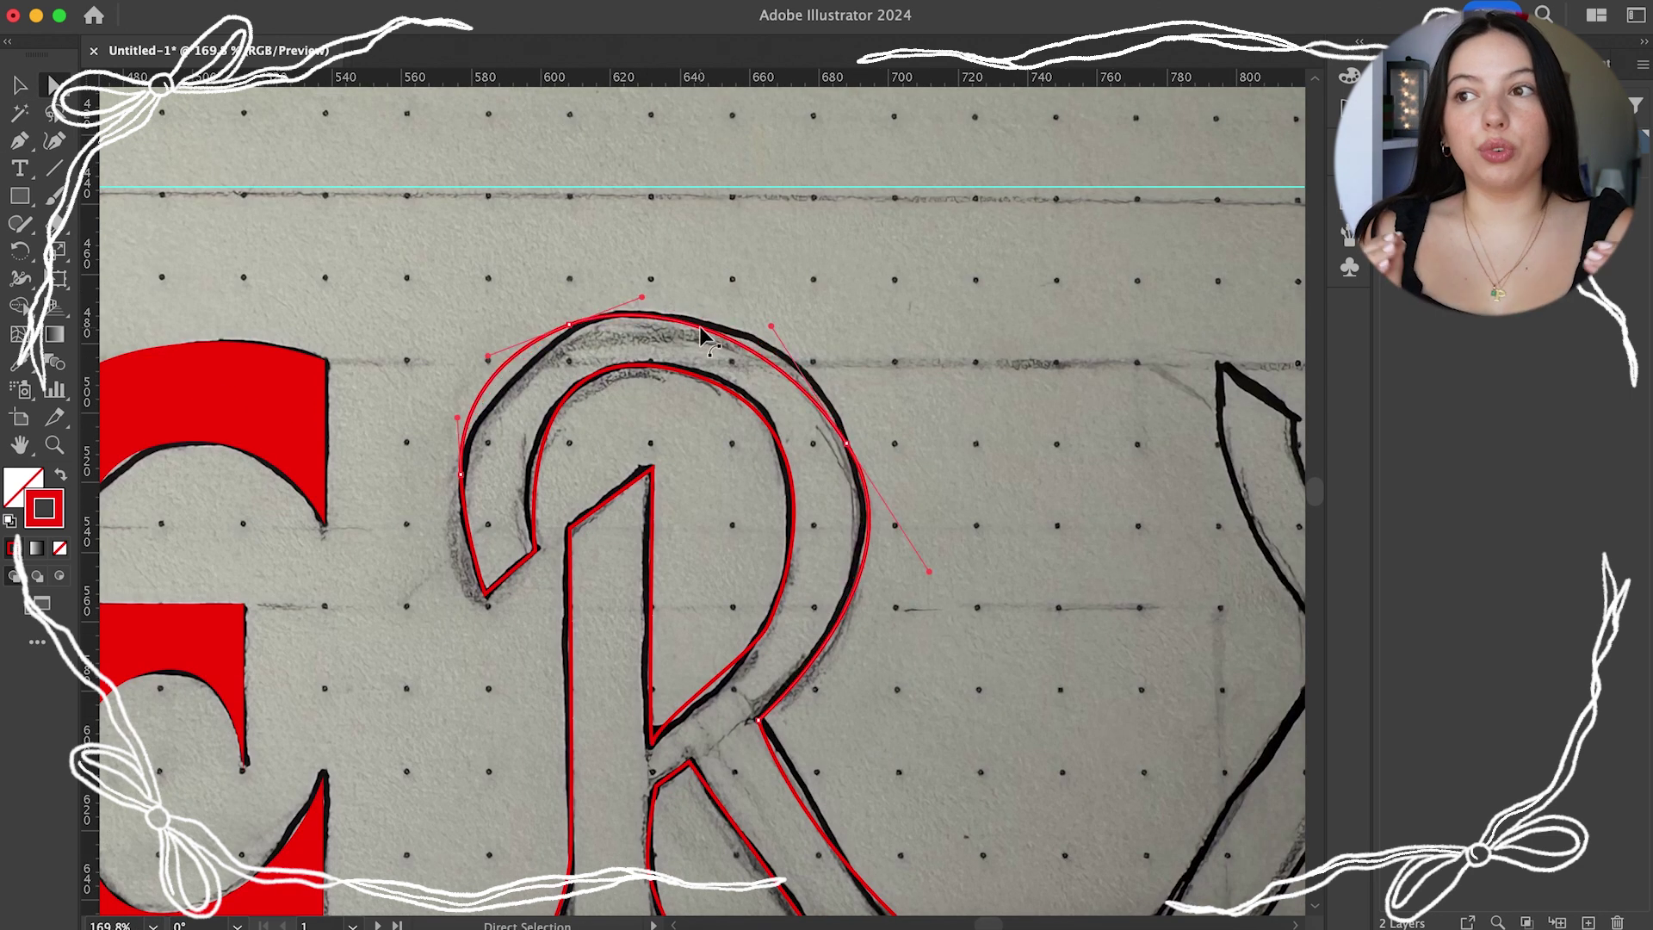
pyautogui.scroll(-3, 675, 527)
pyautogui.click(673, 370)
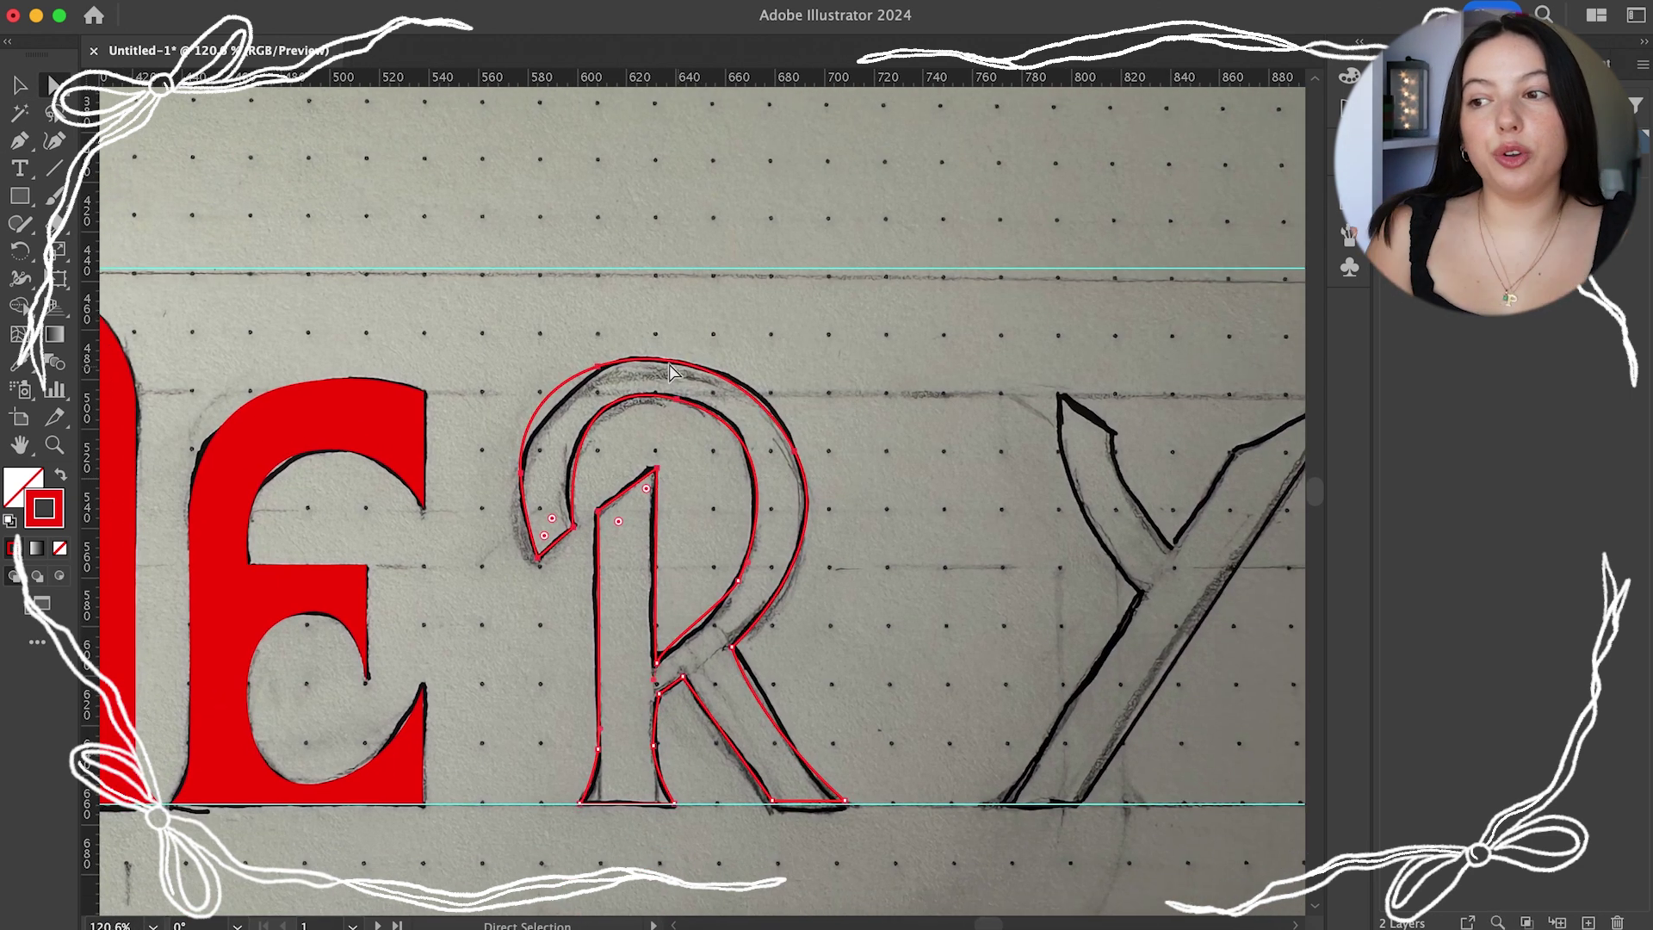
# Add another horizontal guide, adjust the R's stem anchor, and make the R solid red
pyautogui.moveTo(568, 334); pyautogui.dragTo(585, 376)
pyautogui.click(620, 526)
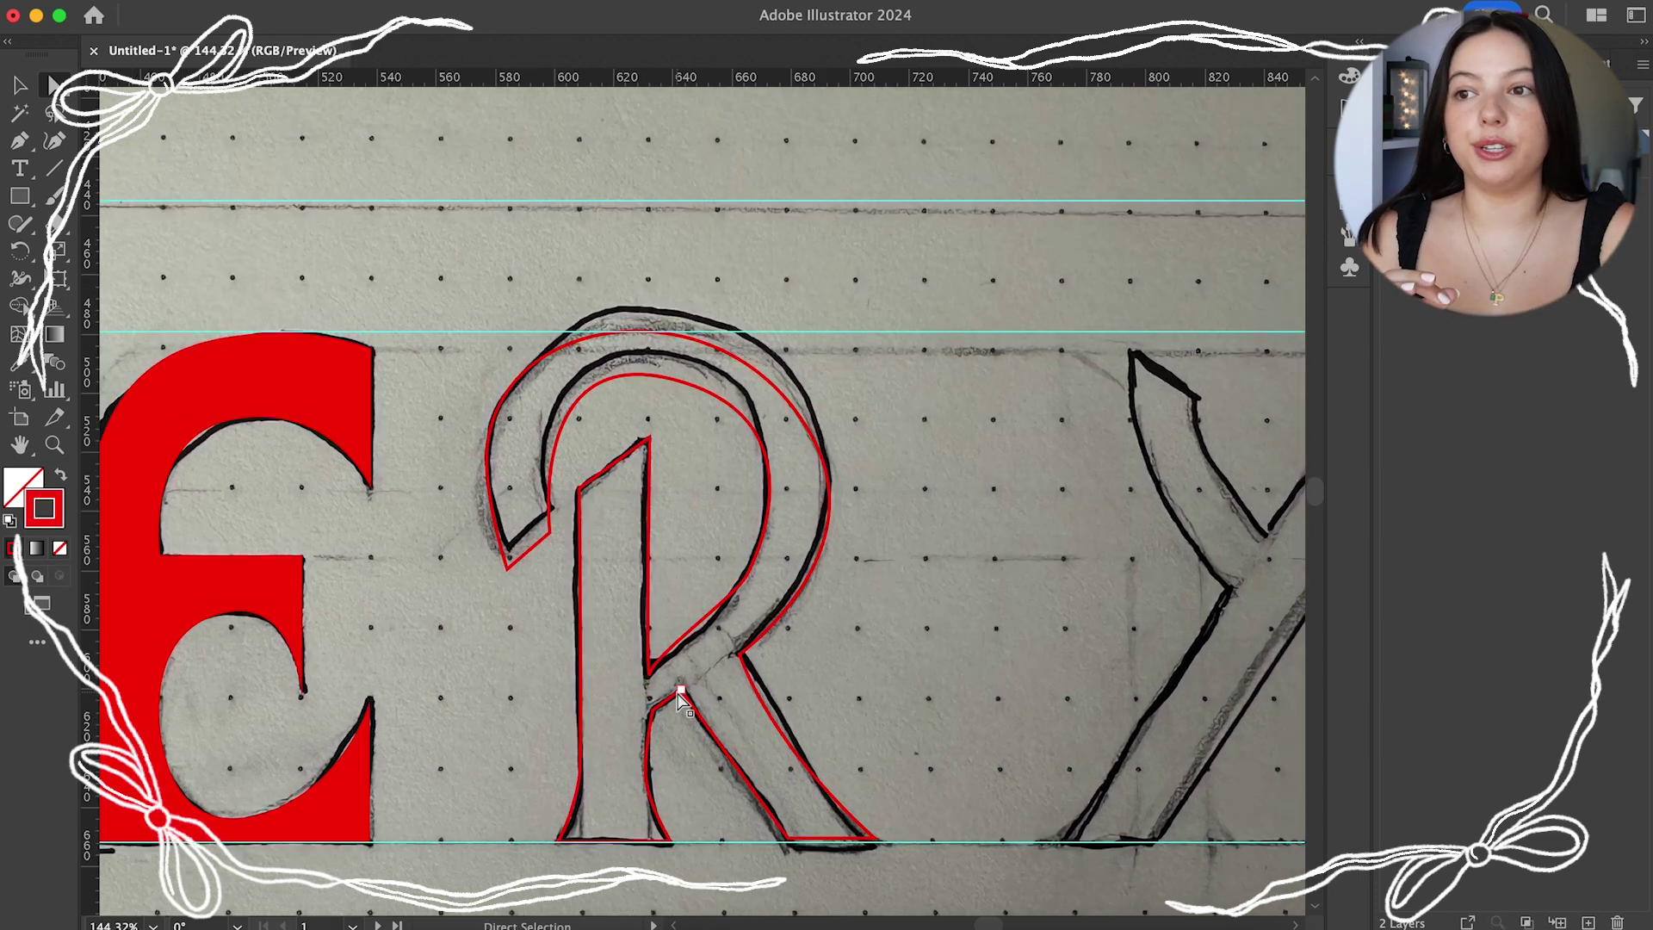
pyautogui.scroll(5, 680, 699)
pyautogui.scroll(-4, 493, 443)
pyautogui.press('v')
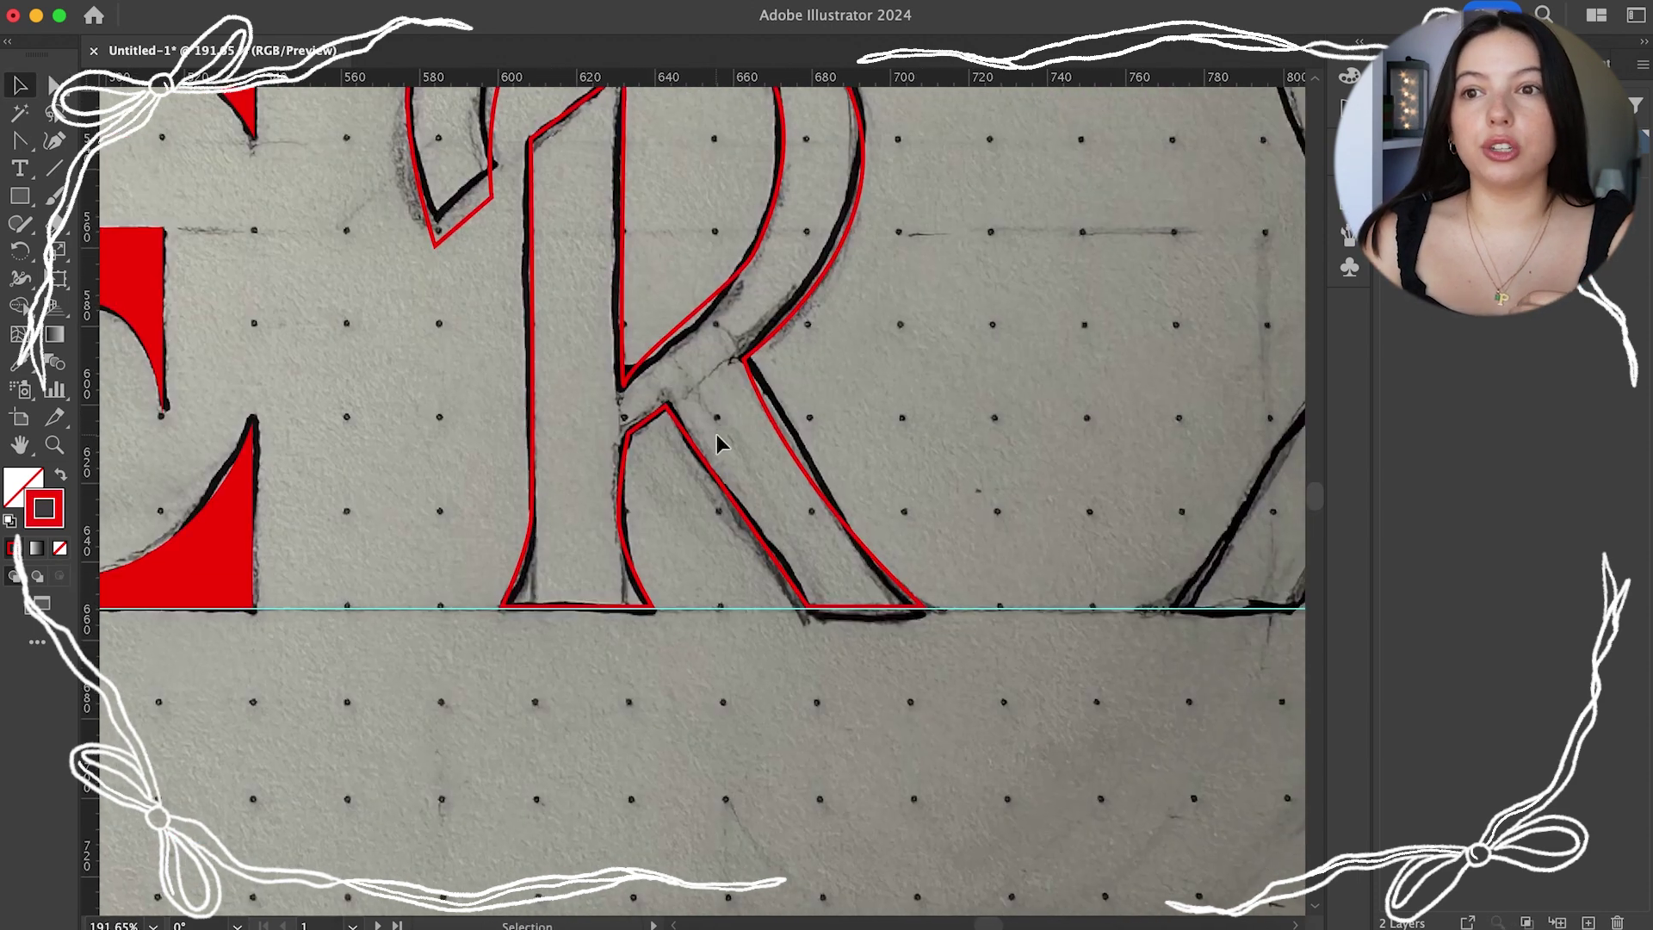
pyautogui.hotkey('shift', 'x')
pyautogui.scroll(-3, 602, 439)
pyautogui.scroll(5, 680, 566)
pyautogui.press('a')
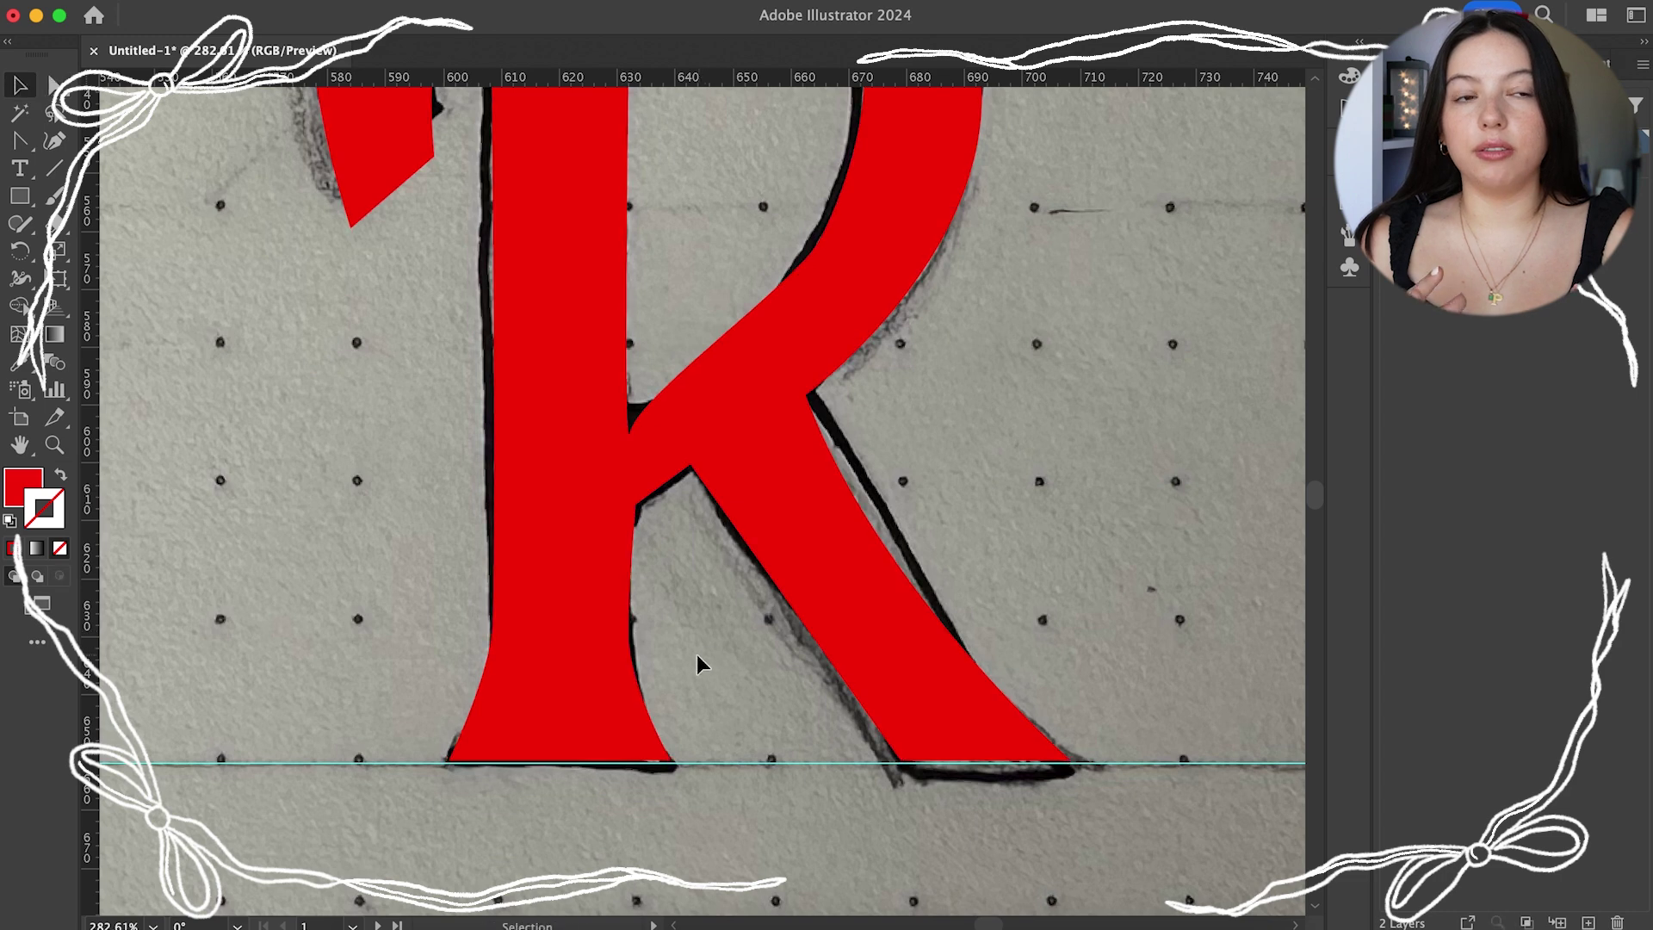
pyautogui.scroll(14, 699, 663)
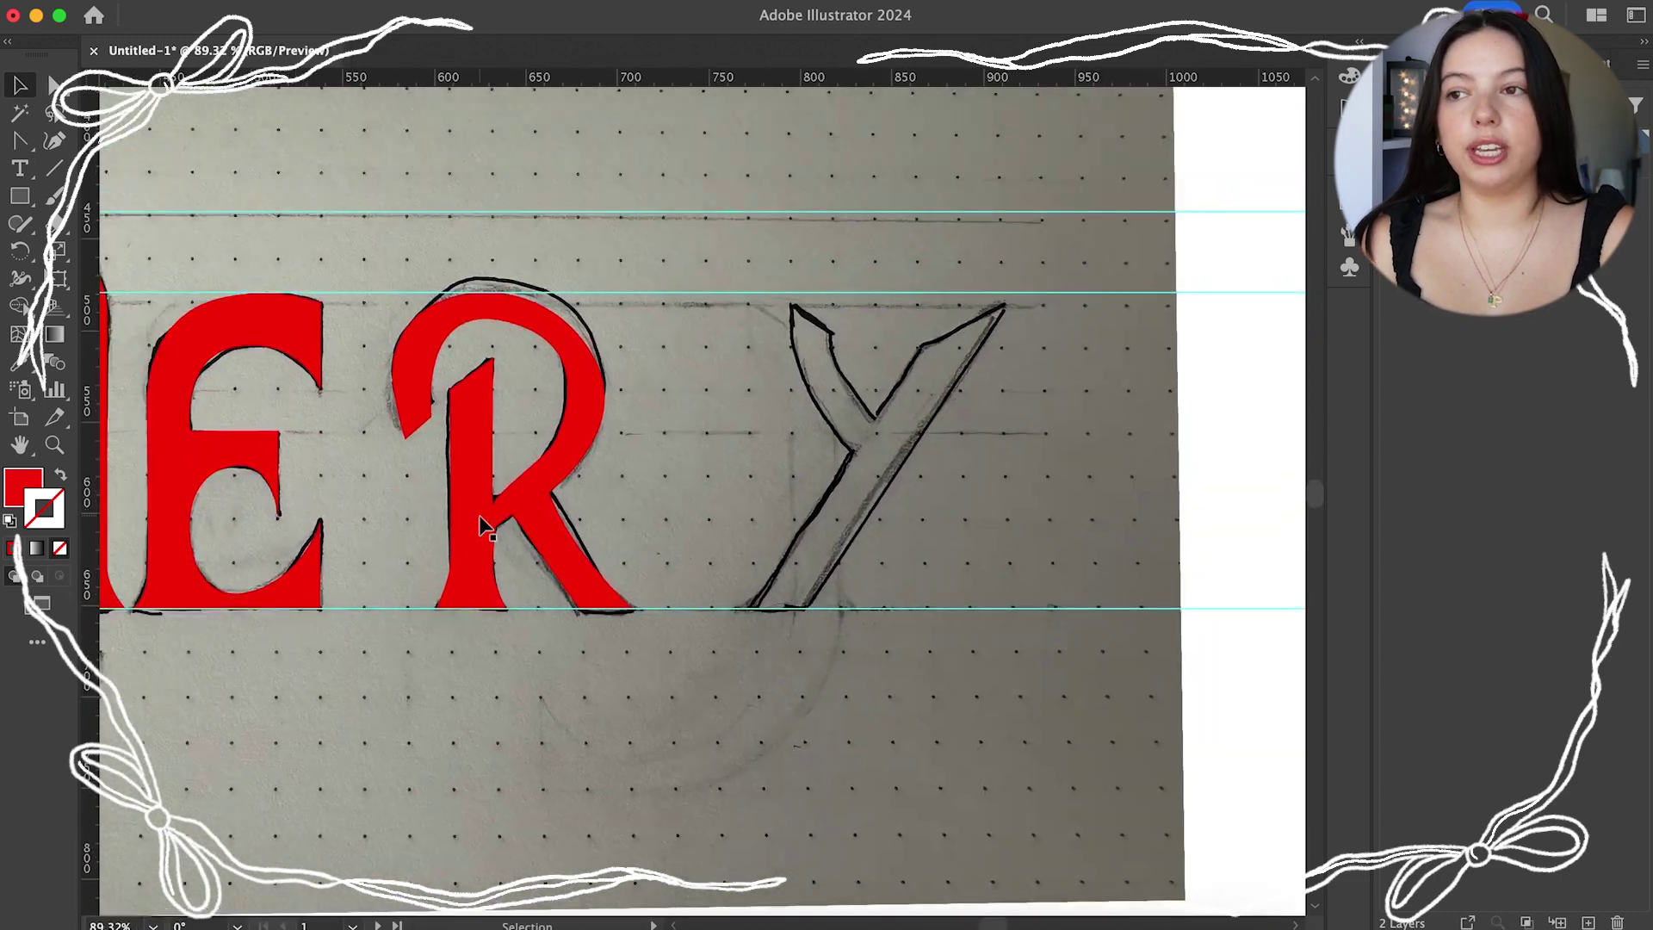
# Start tracing the Y from its top-left corner with the Pen tool, red outline, no fill
pyautogui.click(22, 140)
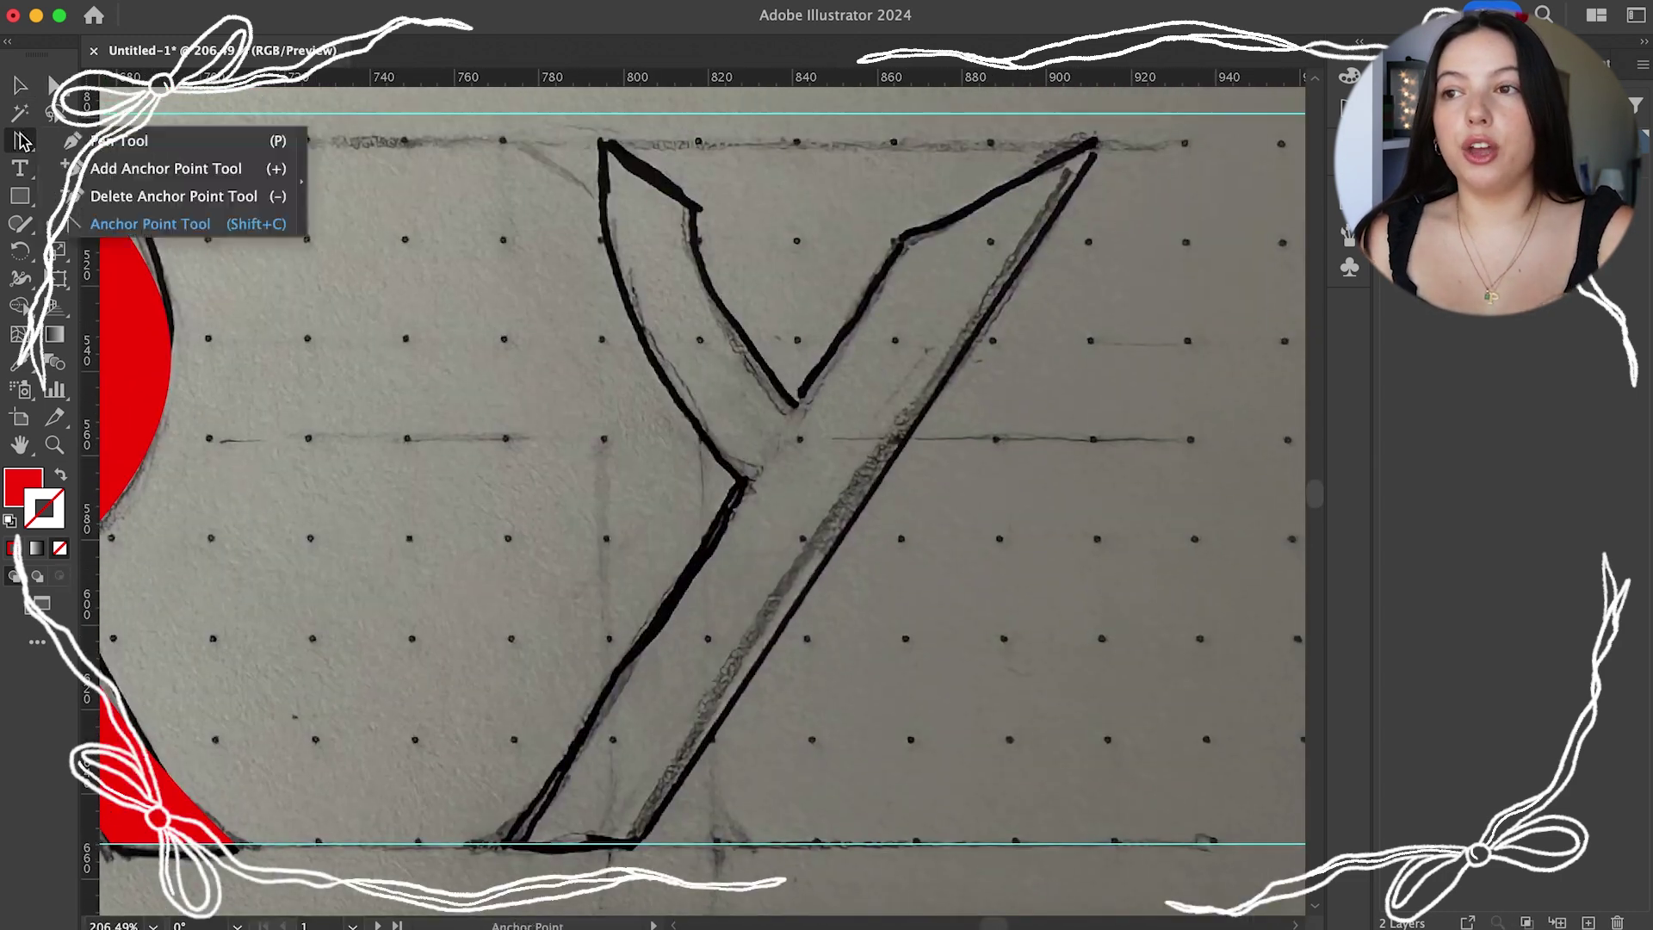
pyautogui.click(120, 140)
pyautogui.hotkey('shift', 'x')
pyautogui.scroll(-3, 655, 345)
pyautogui.click(594, 221)
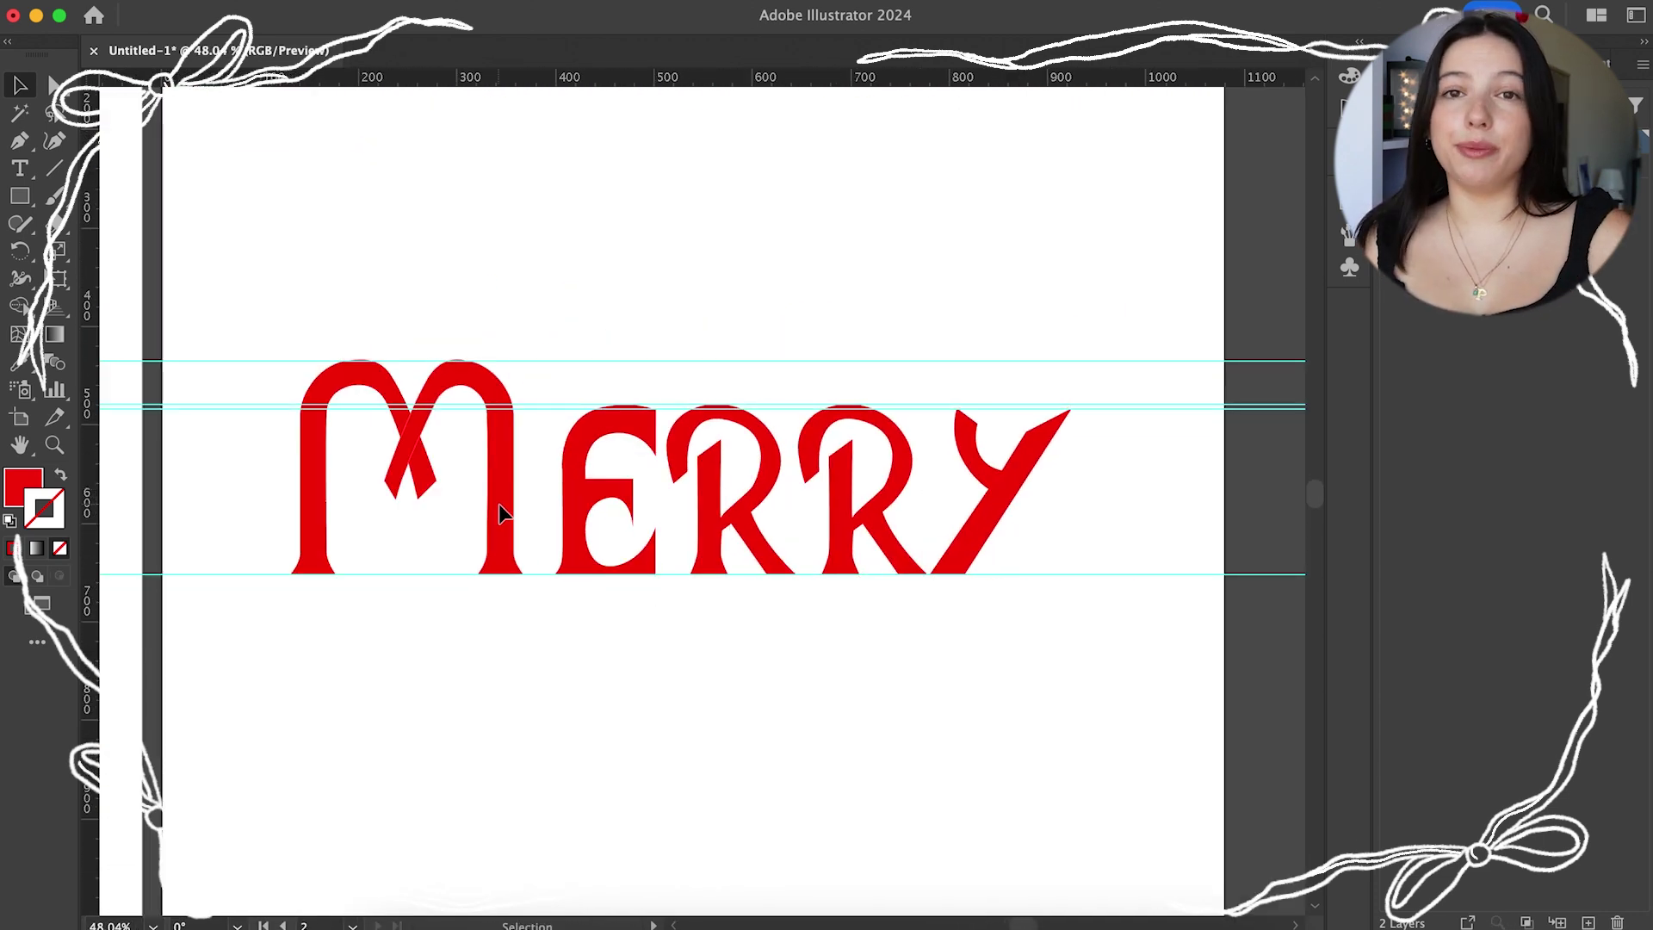
# Move the E and R closer to the M and shift the Y further right
pyautogui.click(494, 516)
pyautogui.moveTo(716, 517); pyautogui.dragTo(699, 516)
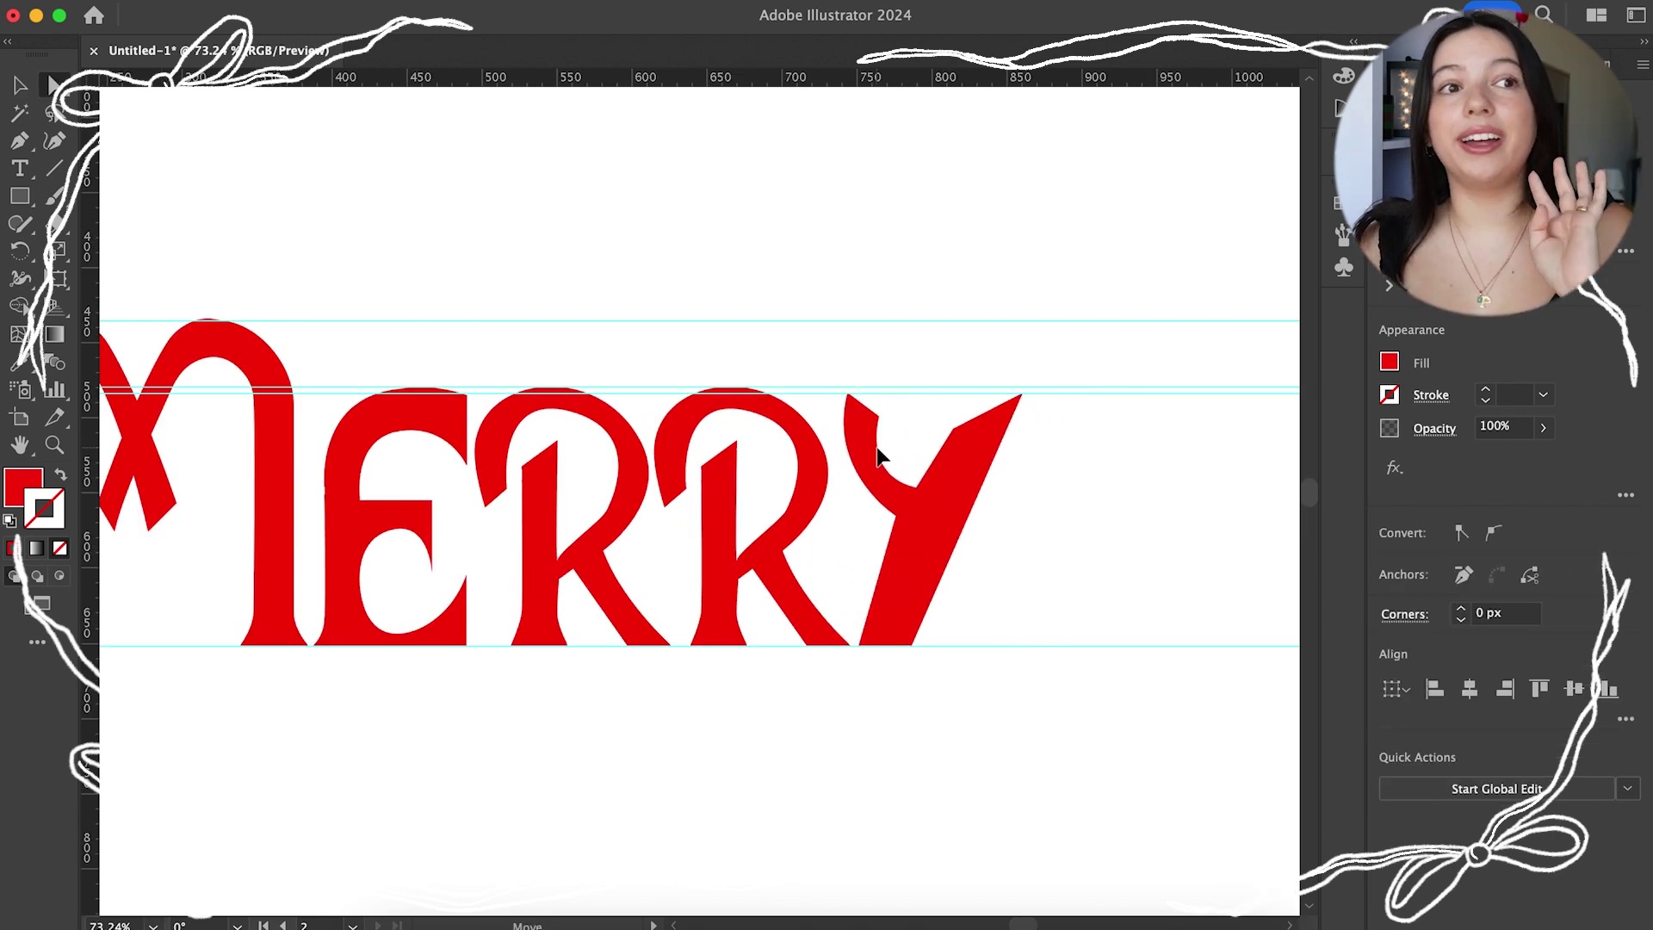
pyautogui.moveTo(879, 455); pyautogui.dragTo(1038, 528)
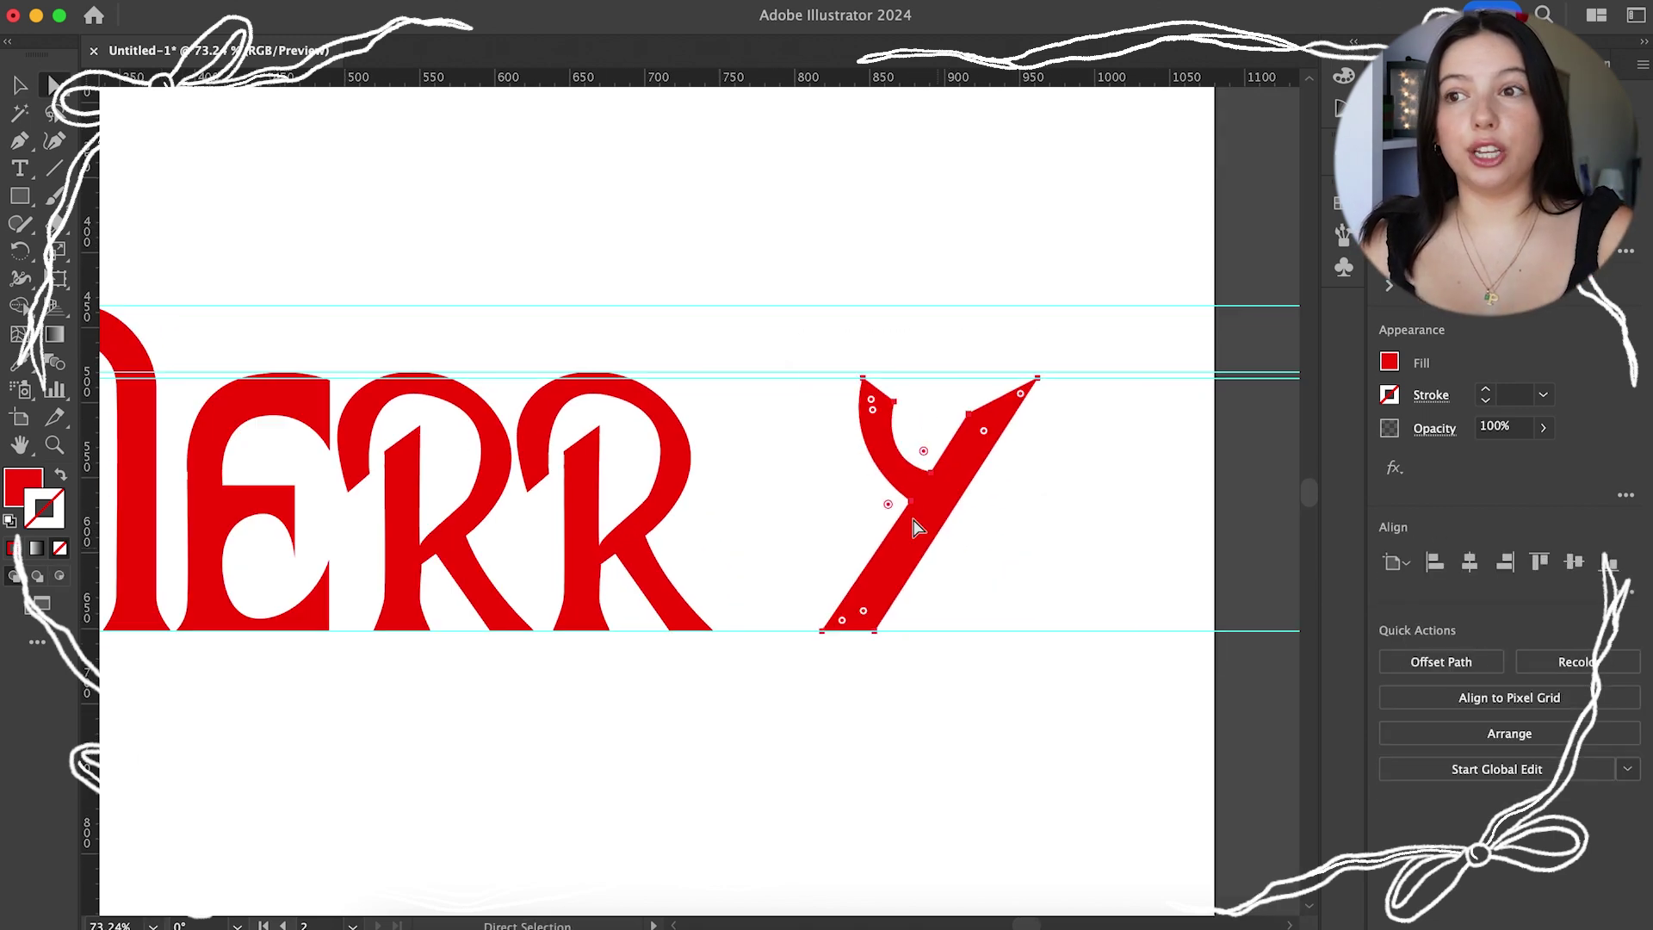
# Pull the Y's stem points into a V and drag its junction point right
pyautogui.moveTo(917, 529); pyautogui.dragTo(842, 424)
pyautogui.scroll(3, 843, 424)
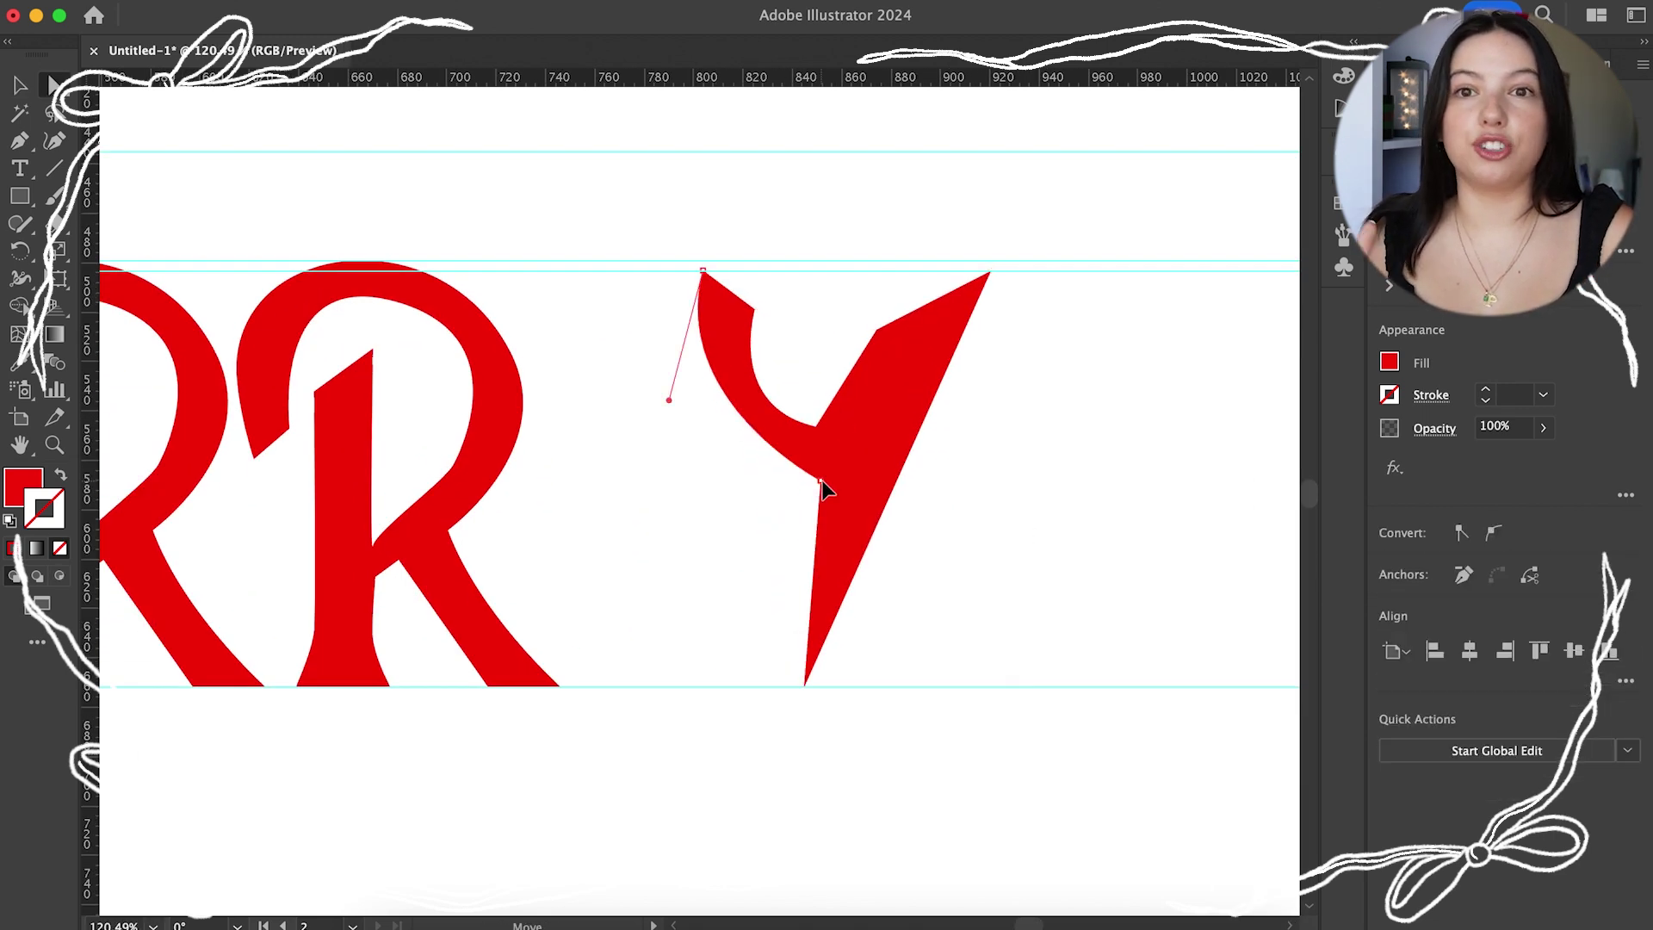
pyautogui.scroll(5, 917, 320)
pyautogui.scroll(-2, 861, 388)
pyautogui.moveTo(702, 491); pyautogui.dragTo(779, 524)
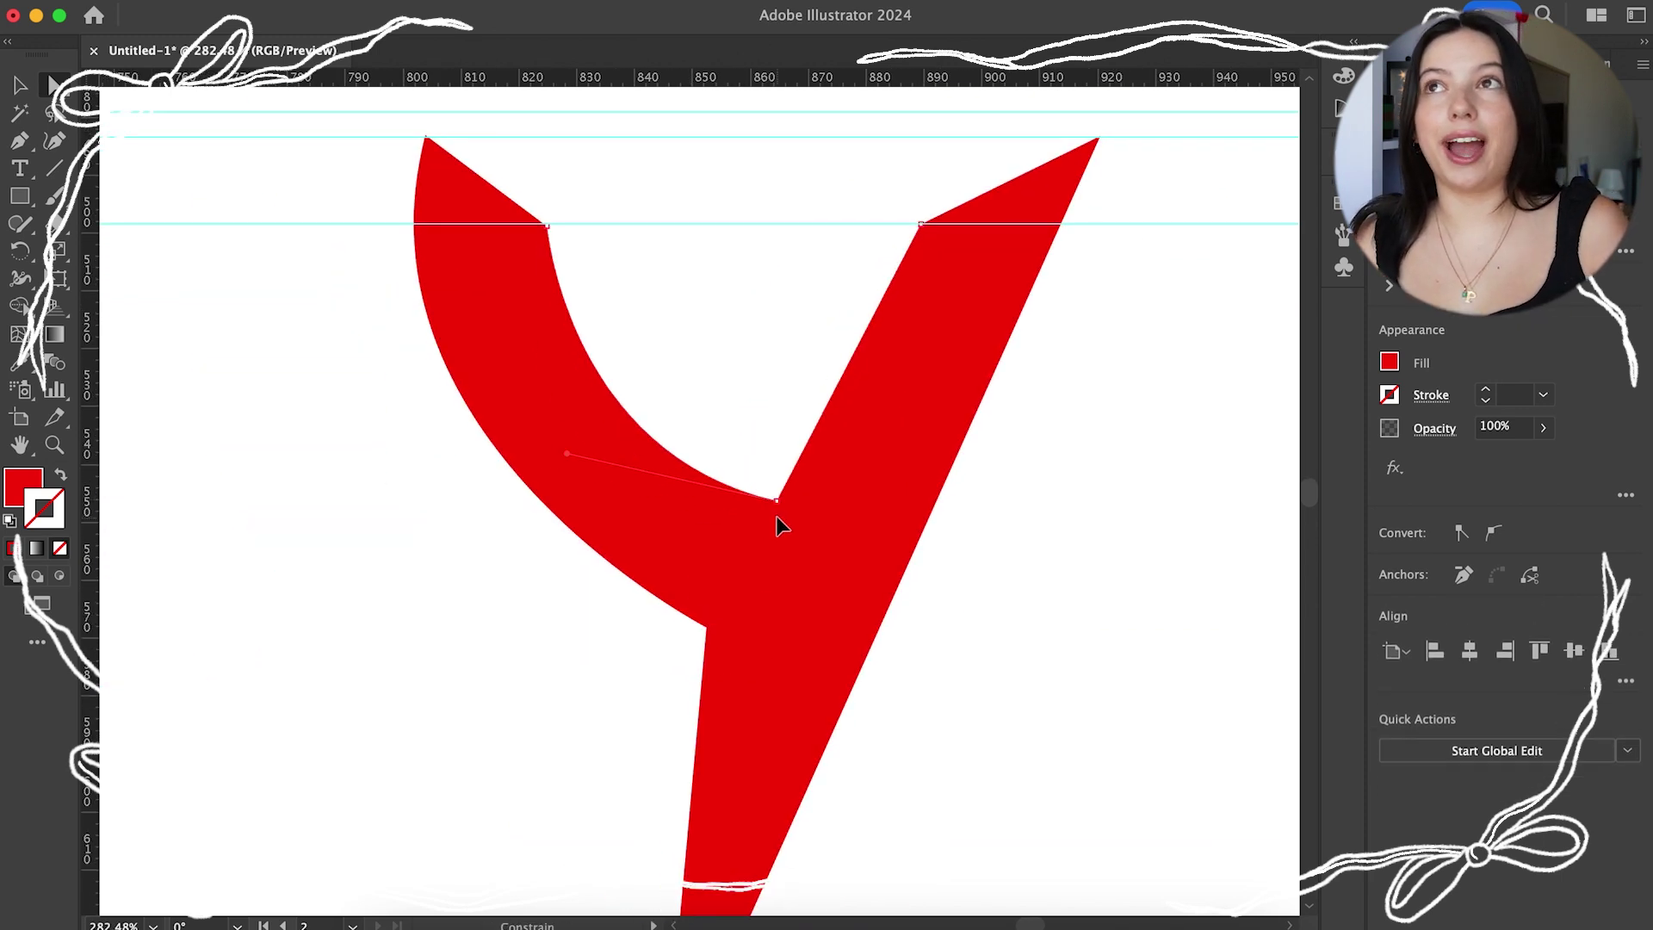
pyautogui.scroll(-2, 779, 525)
pyautogui.click(746, 594)
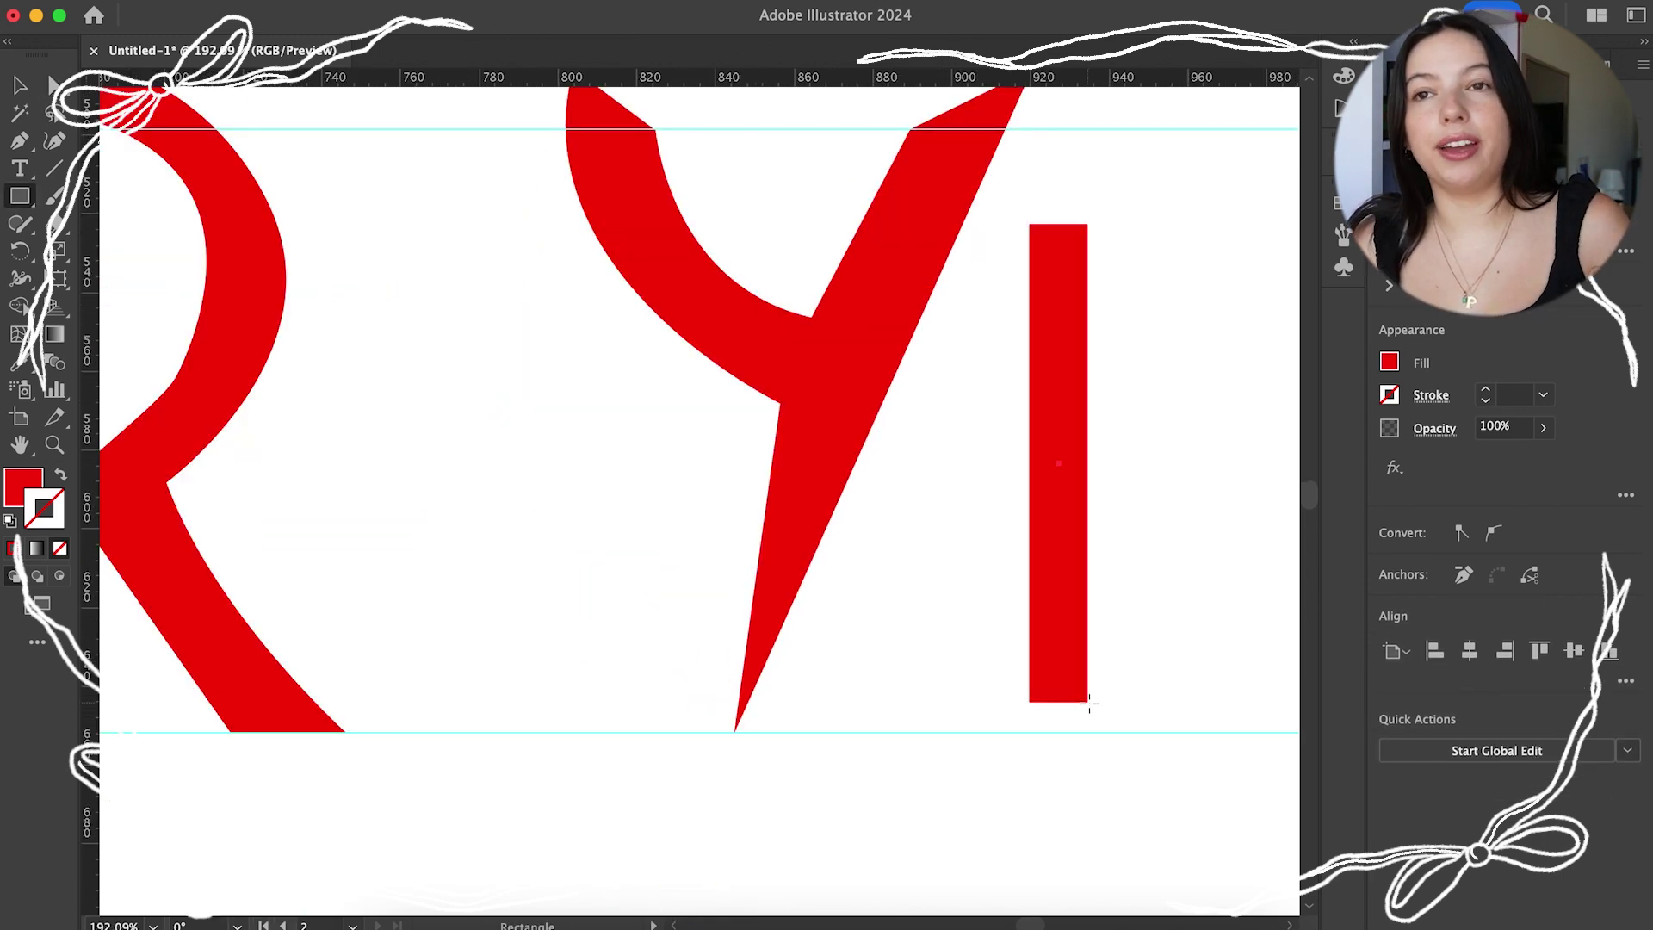
# Draw a thin bar and position it along the Y's stem
pyautogui.moveTo(1081, 694); pyautogui.dragTo(1165, 241)
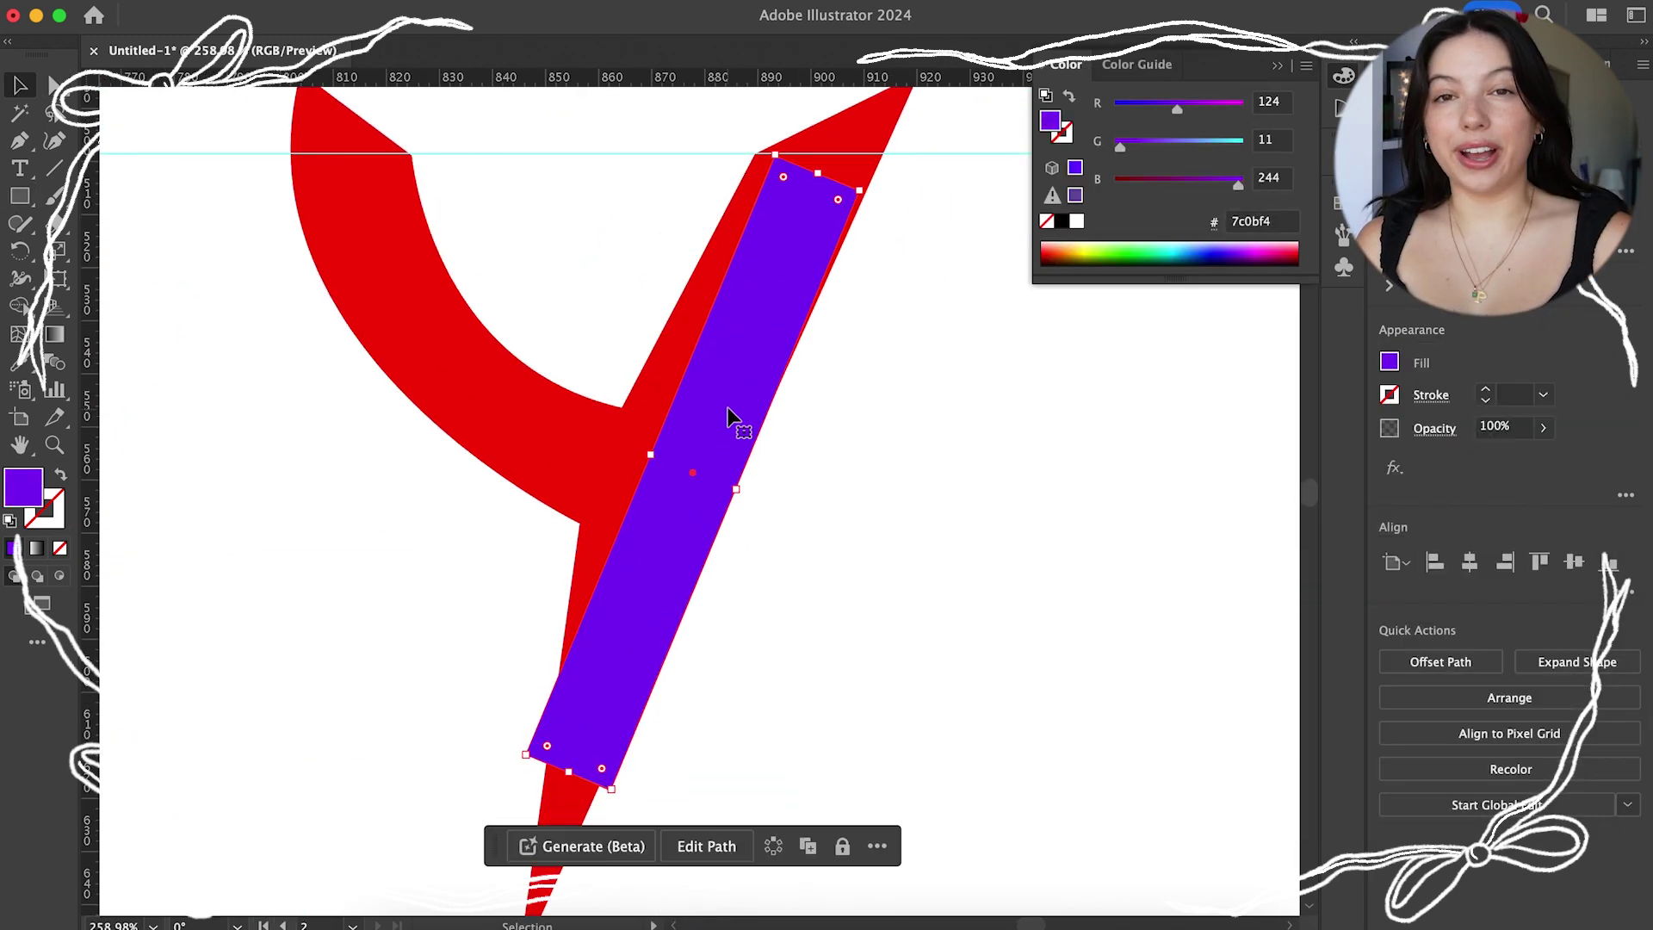
pyautogui.moveTo(728, 418); pyautogui.dragTo(738, 369)
pyautogui.scroll(-2, 768, 406)
pyautogui.scroll(-4, 1089, 450)
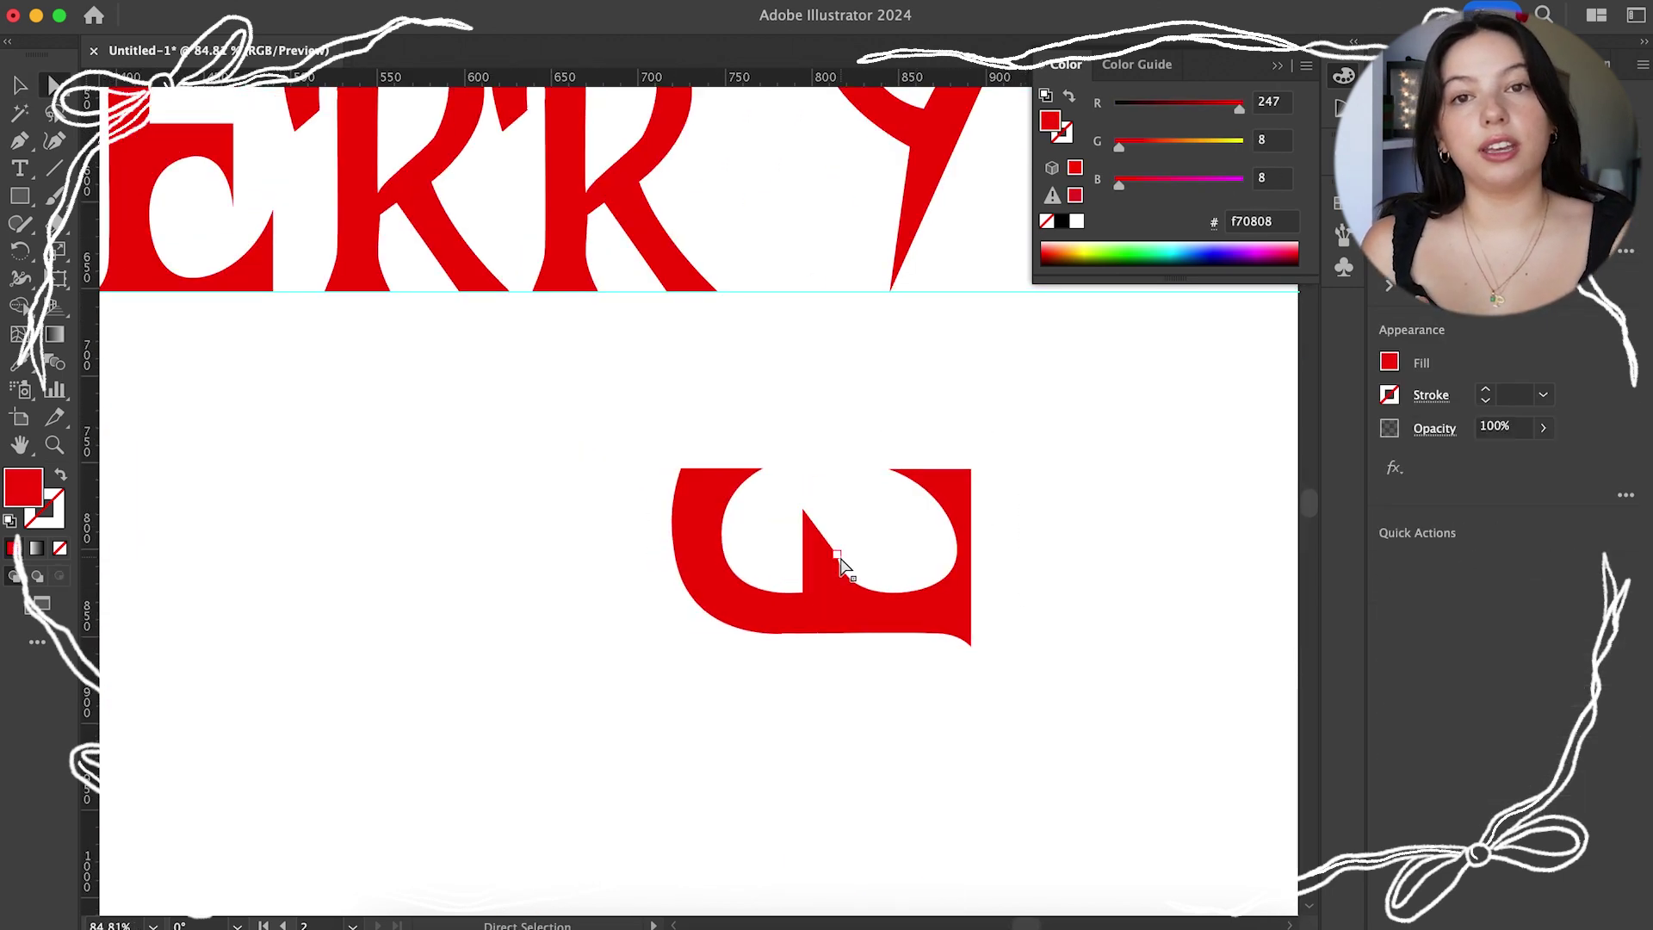
pyautogui.scroll(5, 837, 561)
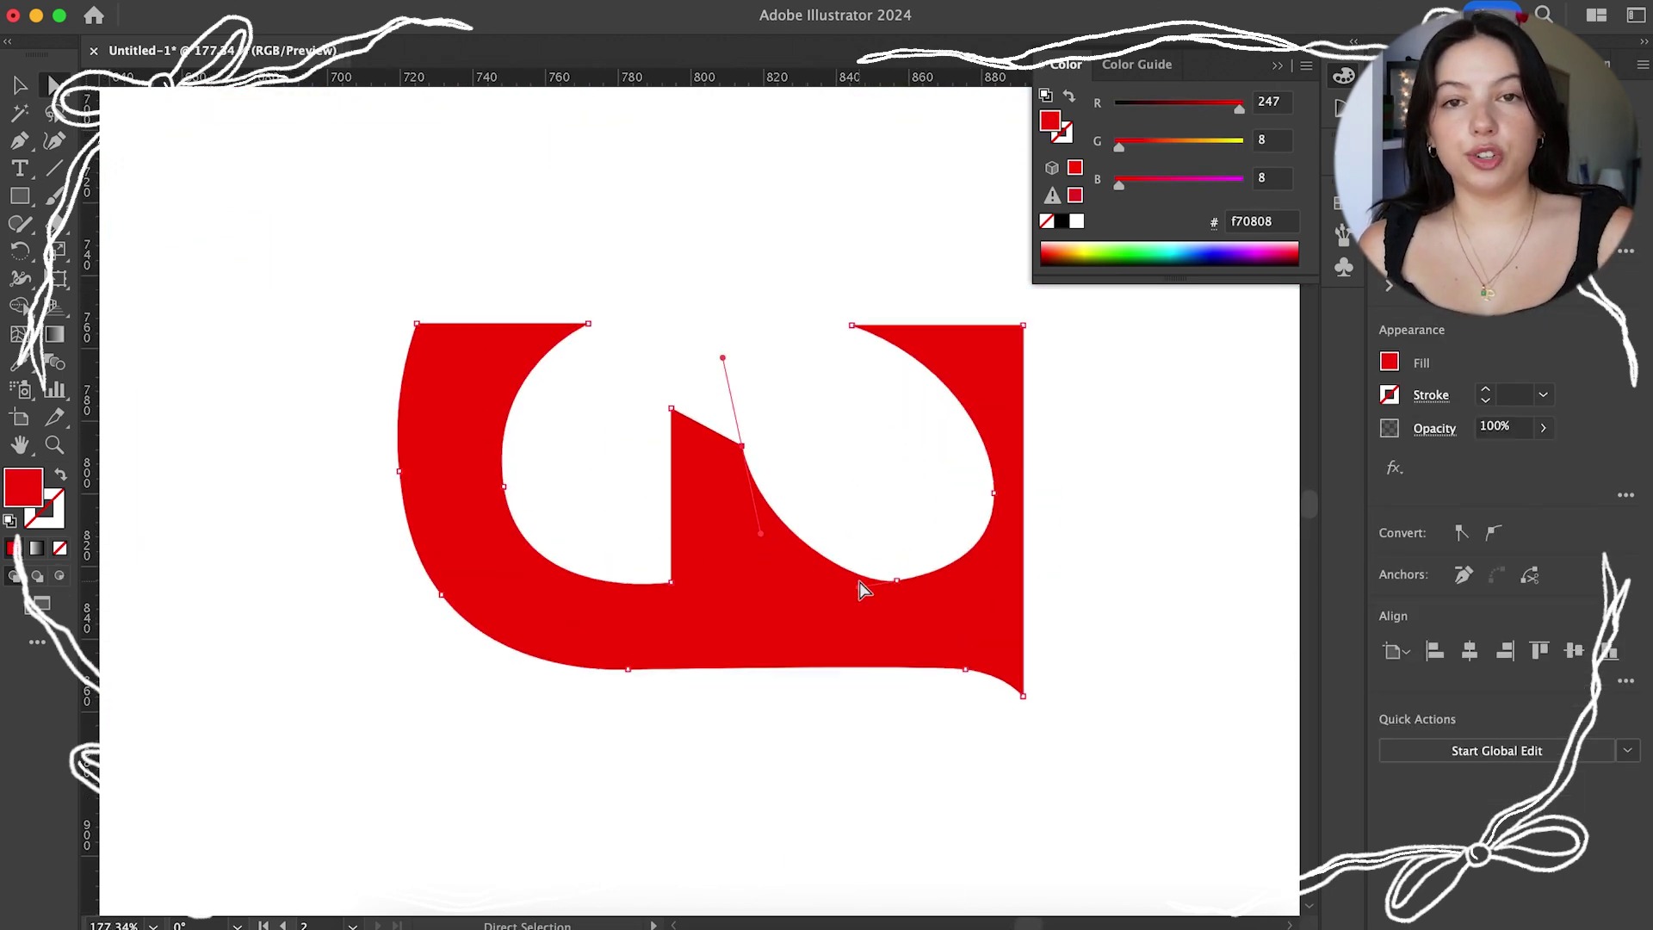
# Cut a vertical slit through the hook, delete the right piece, and close the new stem path
pyautogui.moveTo(799, 538); pyautogui.dragTo(797, 667)
pyautogui.keyDown('super'); pyautogui.click(857, 614); pyautogui.keyUp('super')
pyautogui.press('Delete')
pyautogui.hscroll(-2, 763, 598)
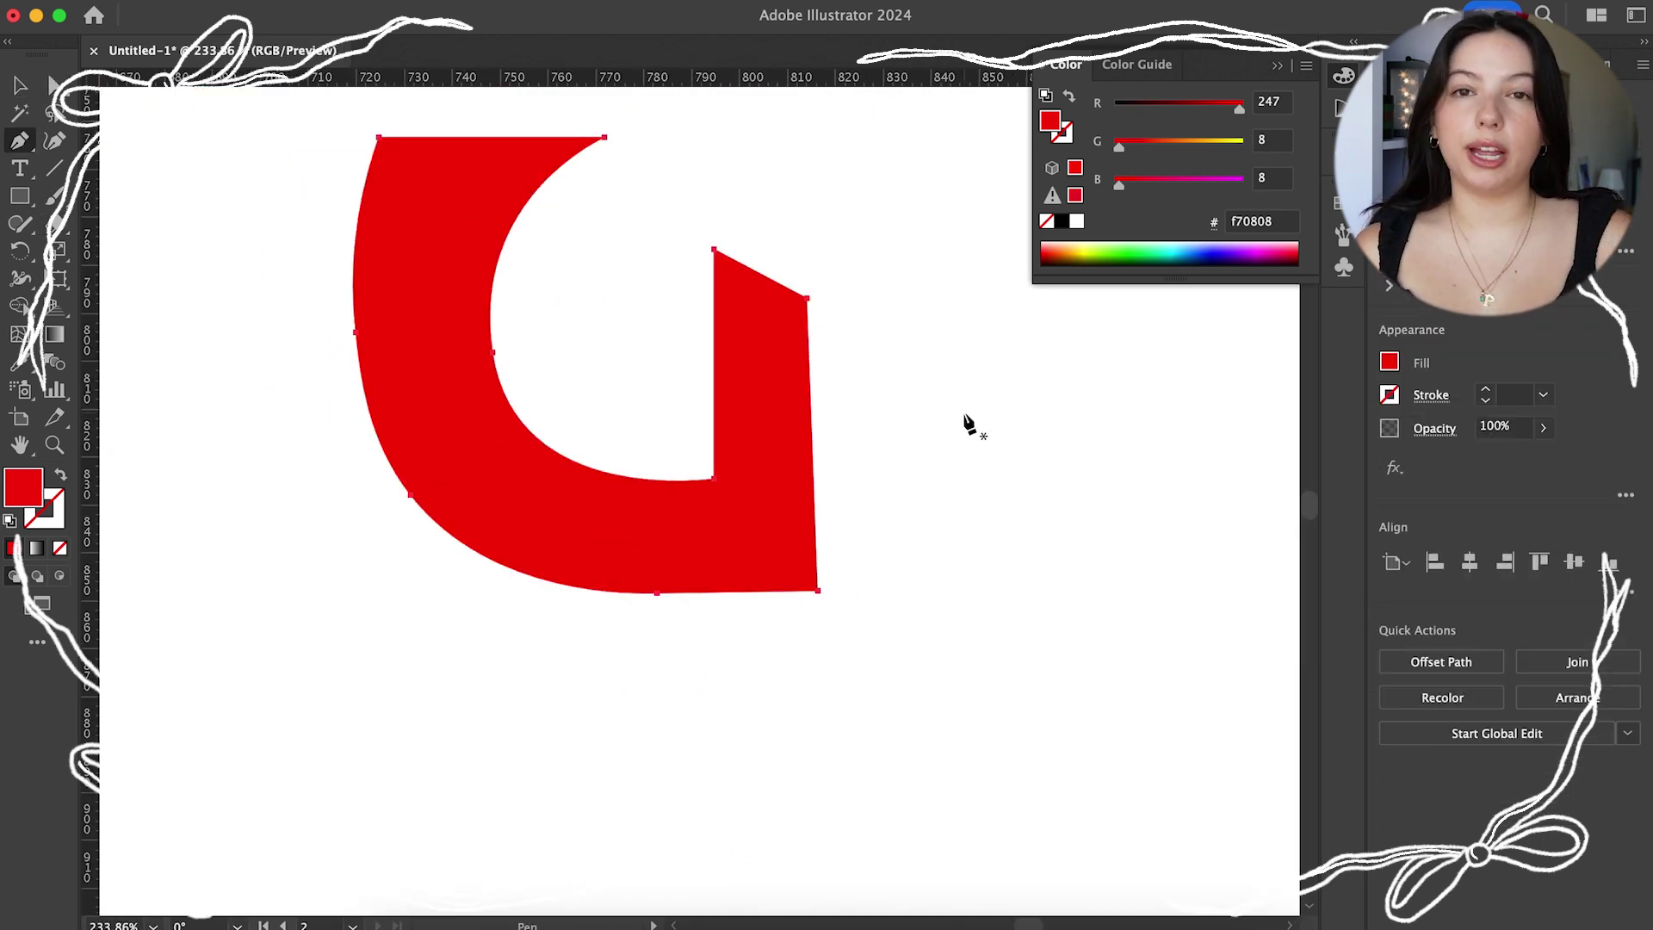
pyautogui.scroll(-5, 776, 601)
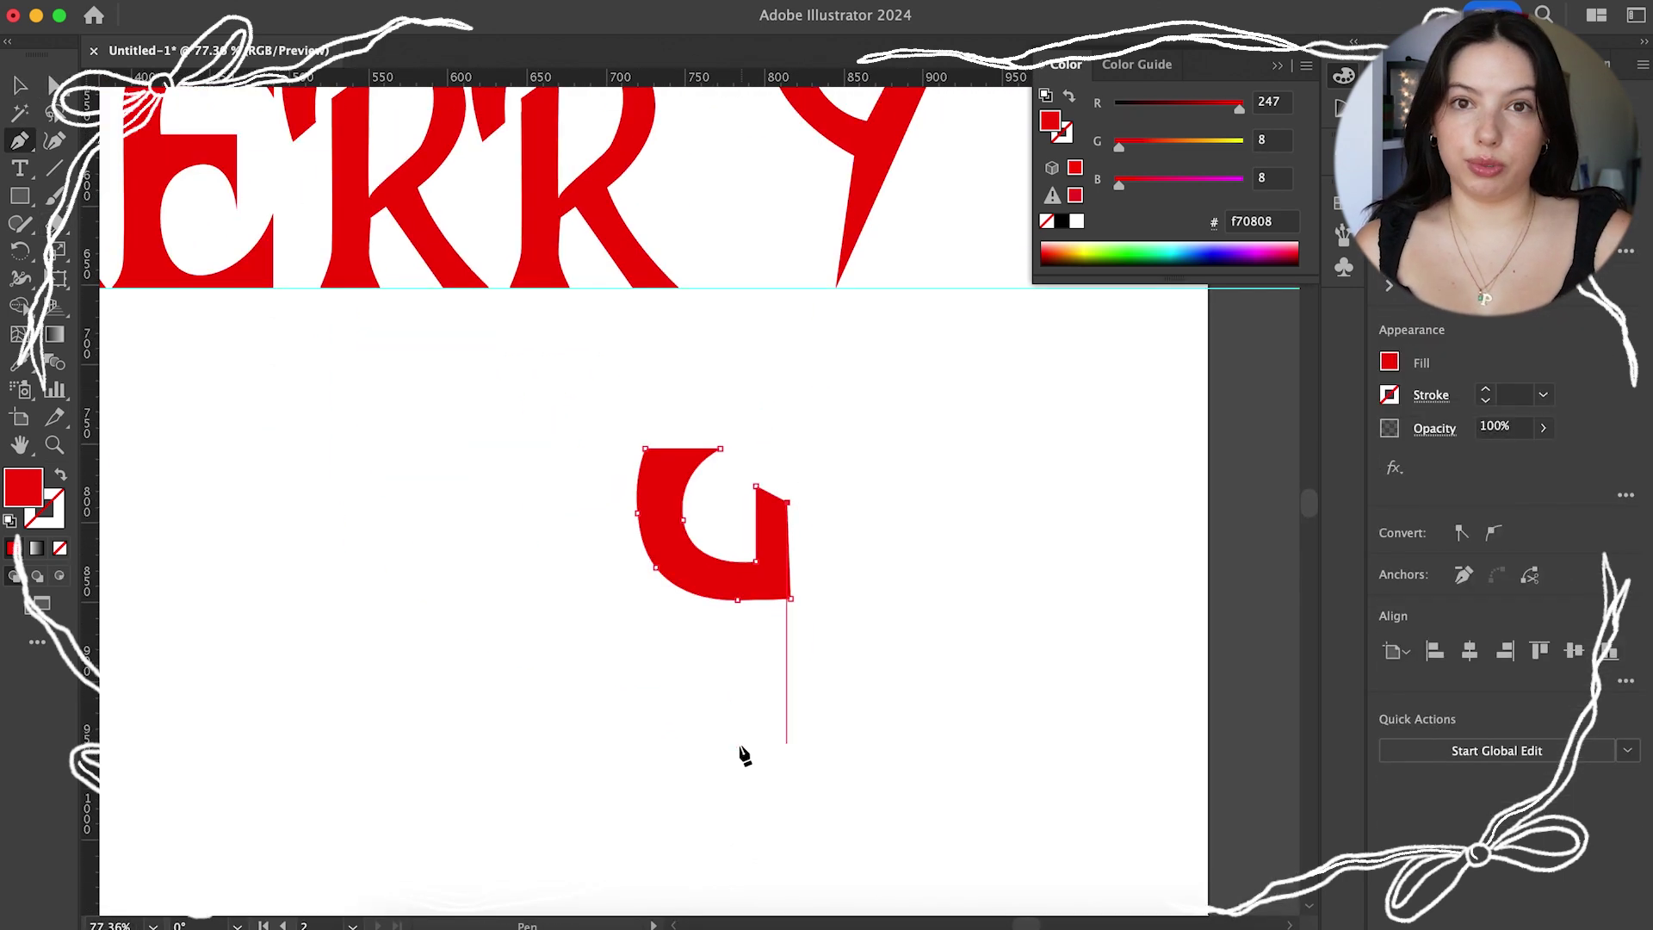
pyautogui.click(737, 598)
pyautogui.scroll(-3, 753, 594)
pyautogui.scroll(6, 755, 587)
# Pull the stem's corner point left and move the hooked shape up into the Y's place
pyautogui.press('a')
pyautogui.press('a')
pyautogui.moveTo(868, 571); pyautogui.dragTo(762, 590)
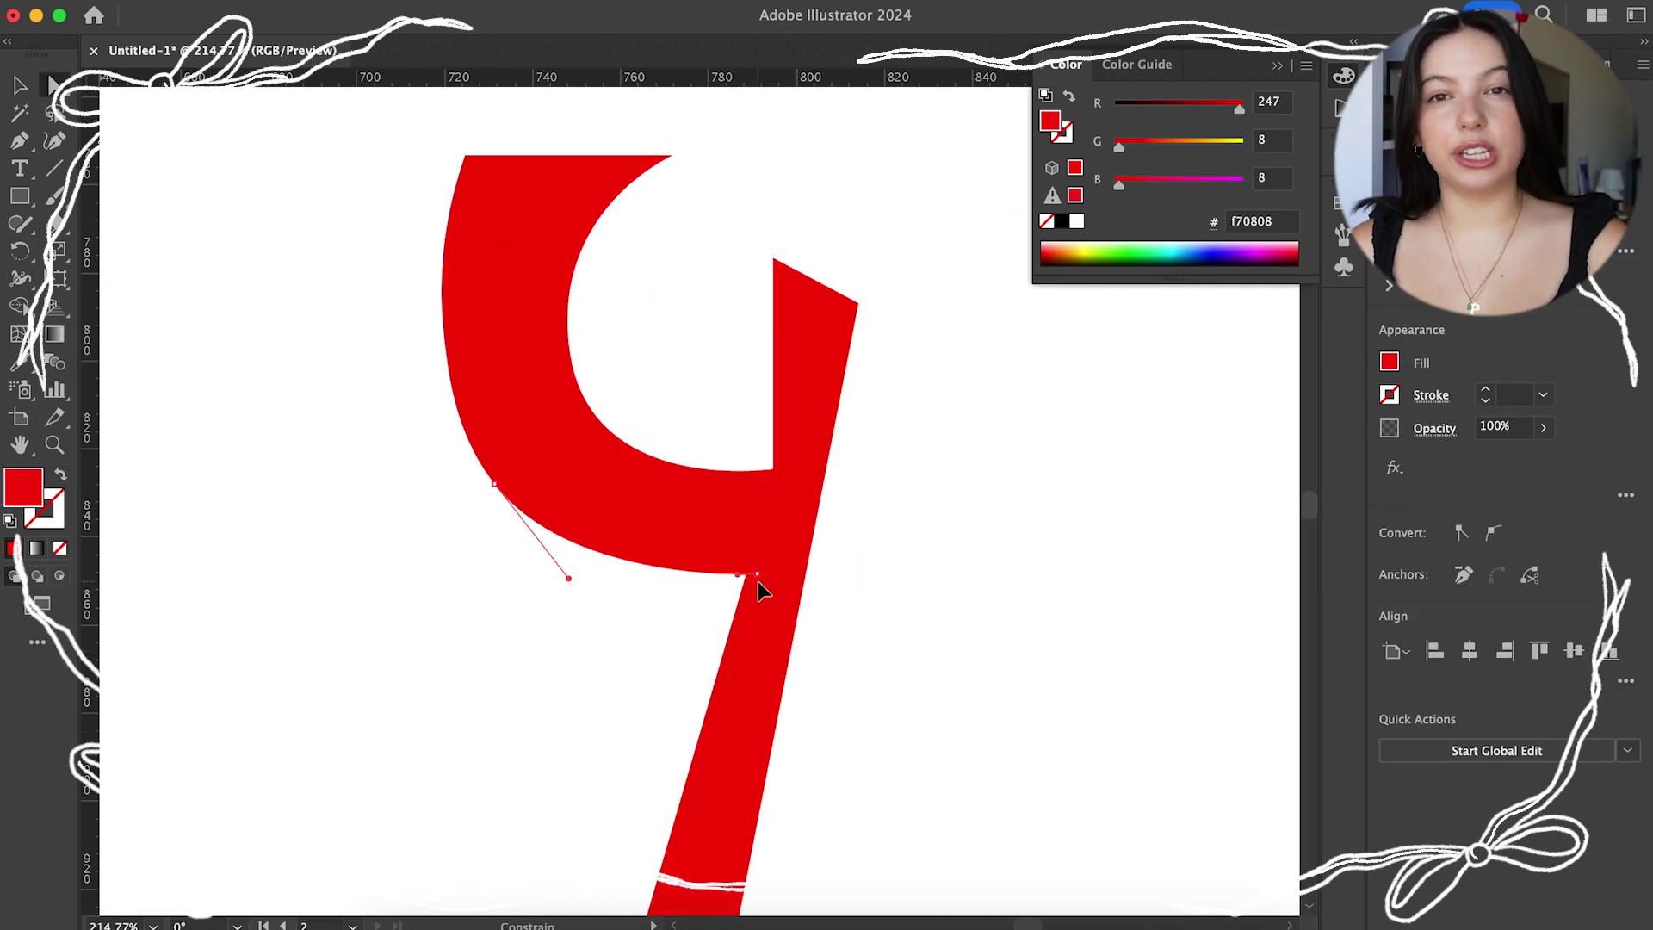
pyautogui.moveTo(746, 476); pyautogui.dragTo(728, 476)
pyautogui.scroll(-3, 603, 775)
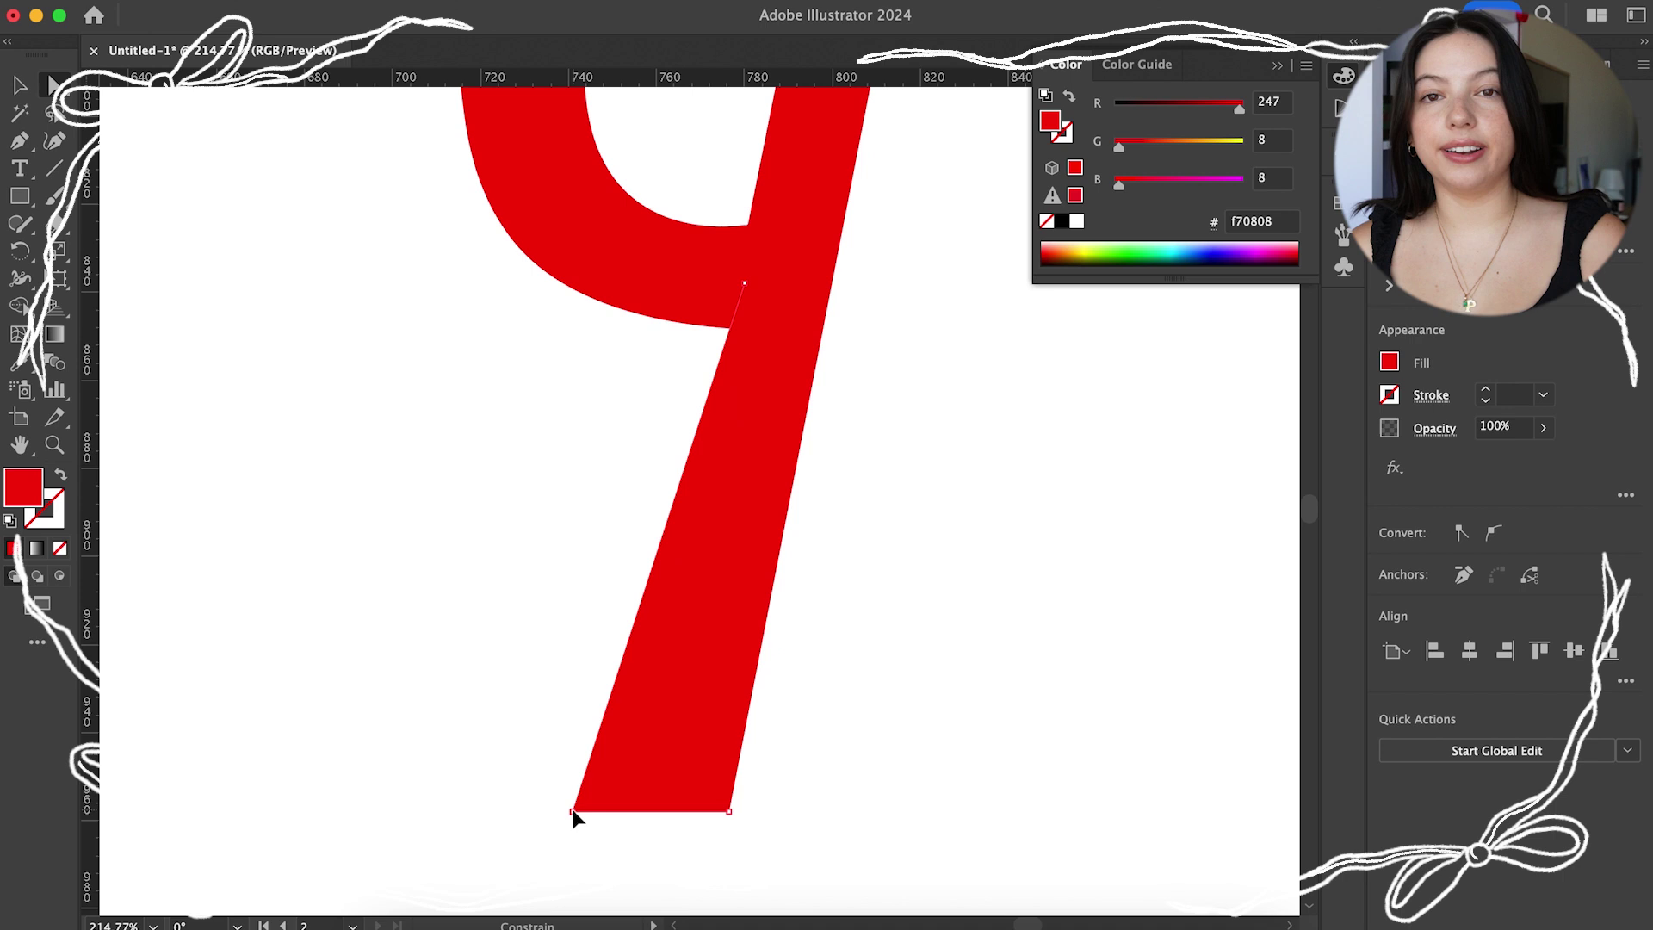
pyautogui.scroll(-4, 727, 690)
pyautogui.press('v')
pyautogui.moveTo(726, 689); pyautogui.dragTo(757, 425)
pyautogui.scroll(10, 715, 484)
pyautogui.scroll(-10, 714, 484)
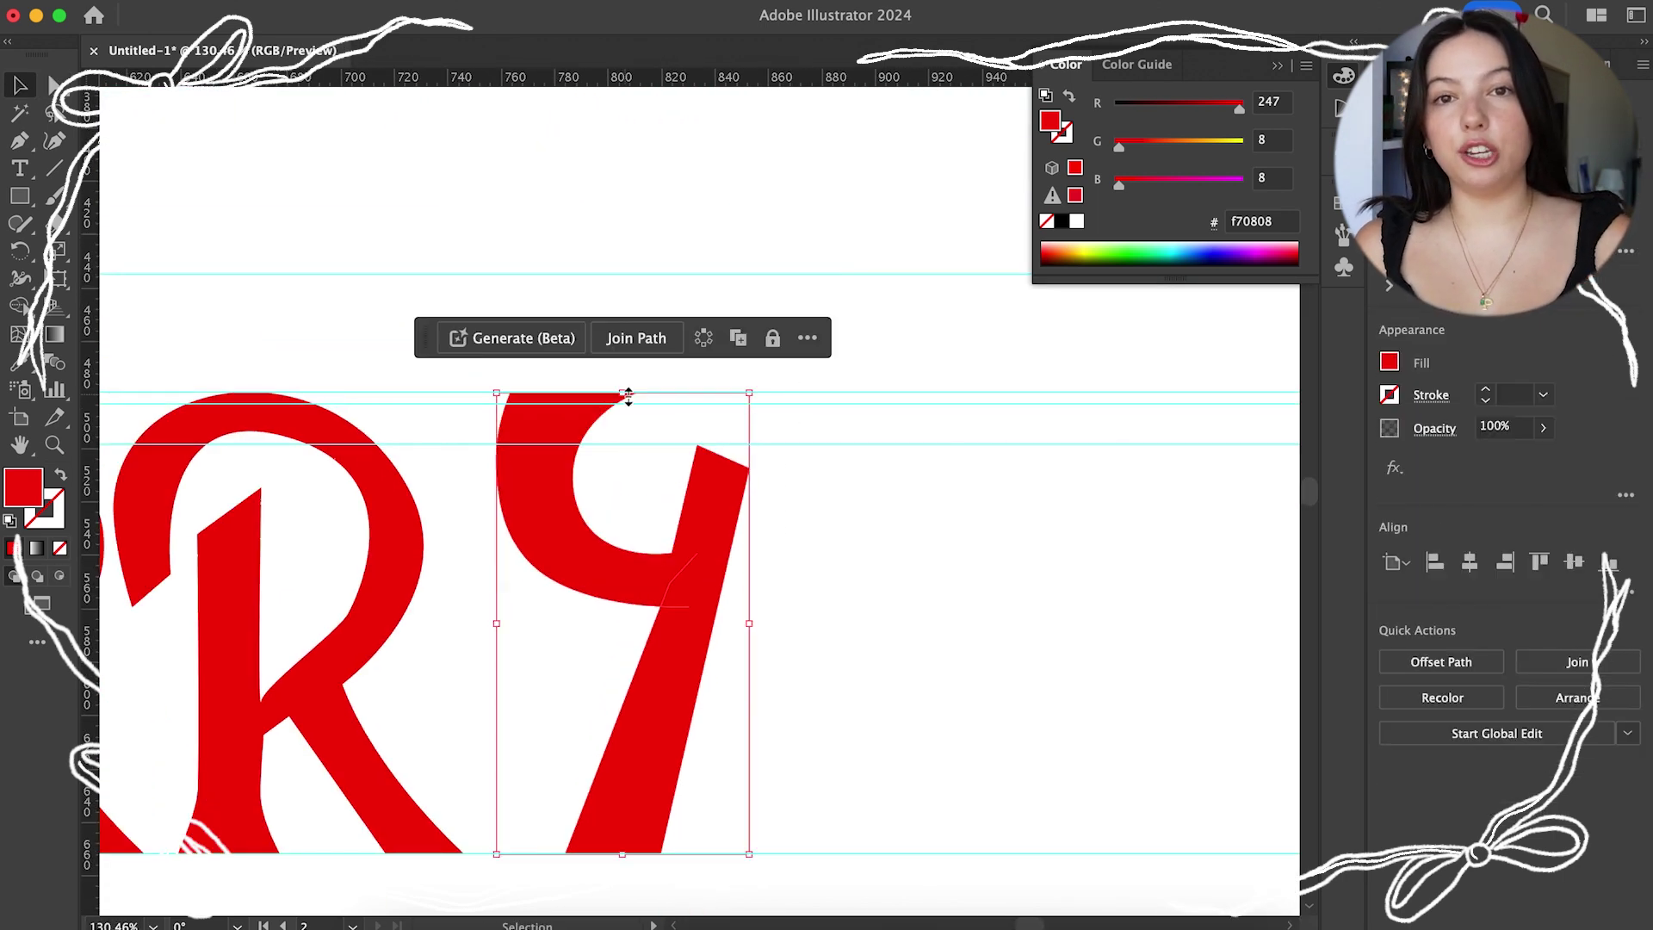
# Deselect the hook, then select the Y shape for editing
pyautogui.press('a')
pyautogui.click(561, 781)
pyautogui.scroll(-1, 631, 778)
pyautogui.press('v')
pyautogui.scroll(6, 726, 577)
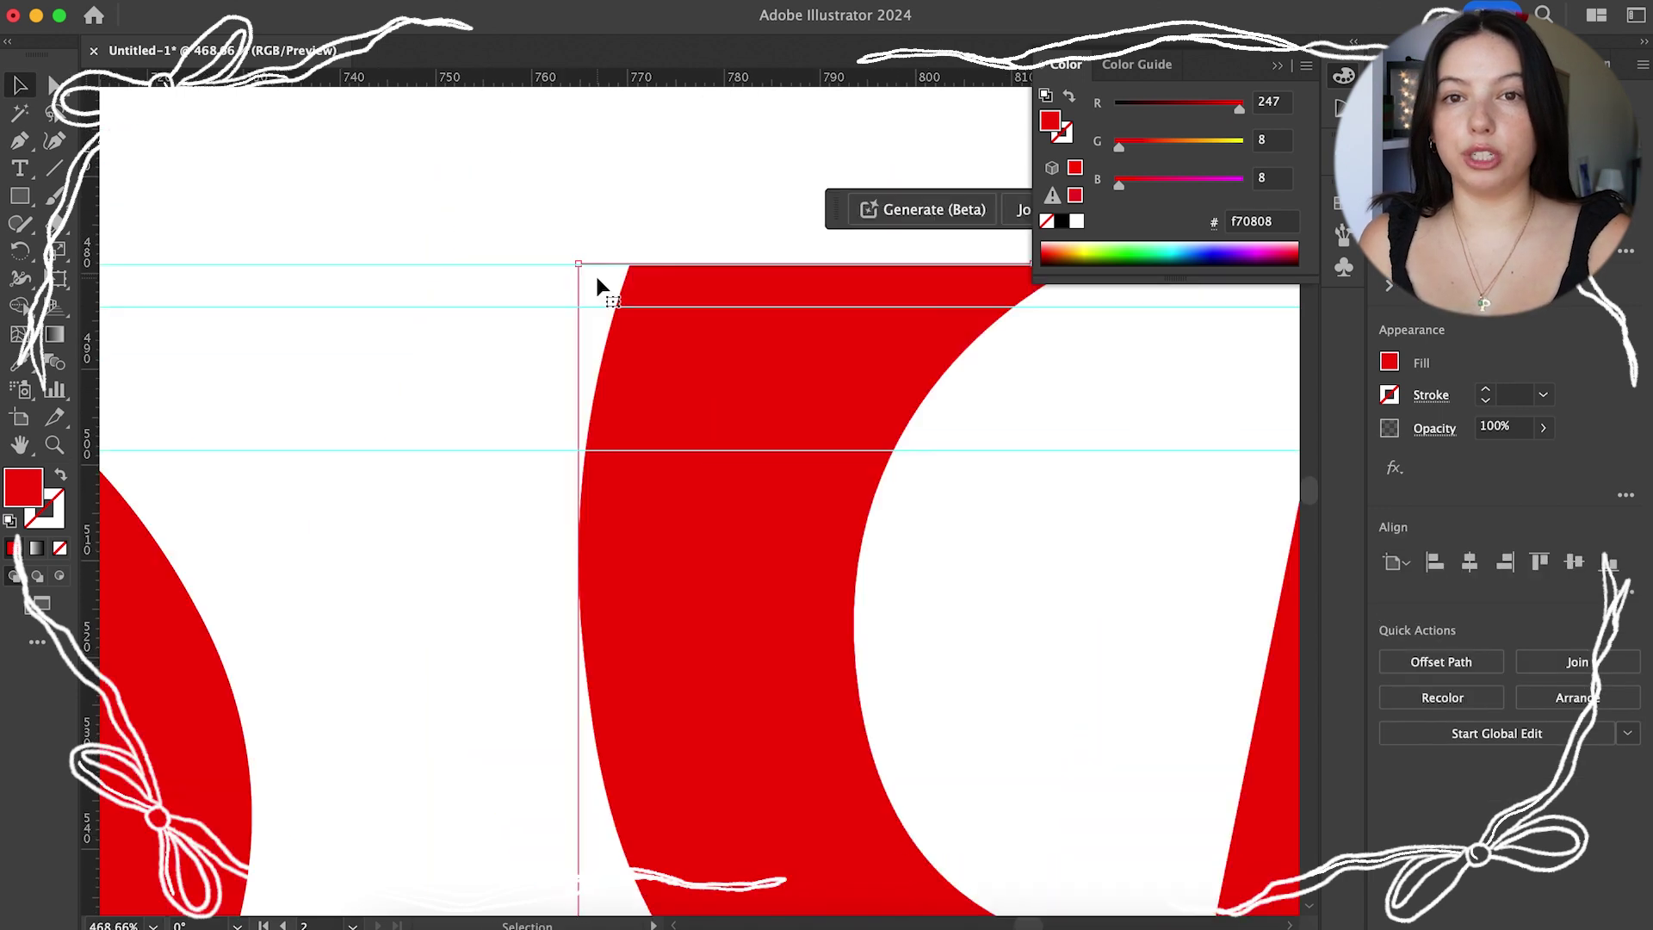
pyautogui.scroll(-4, 601, 333)
pyautogui.click(840, 405)
pyautogui.scroll(15, 635, 580)
pyautogui.press('a')
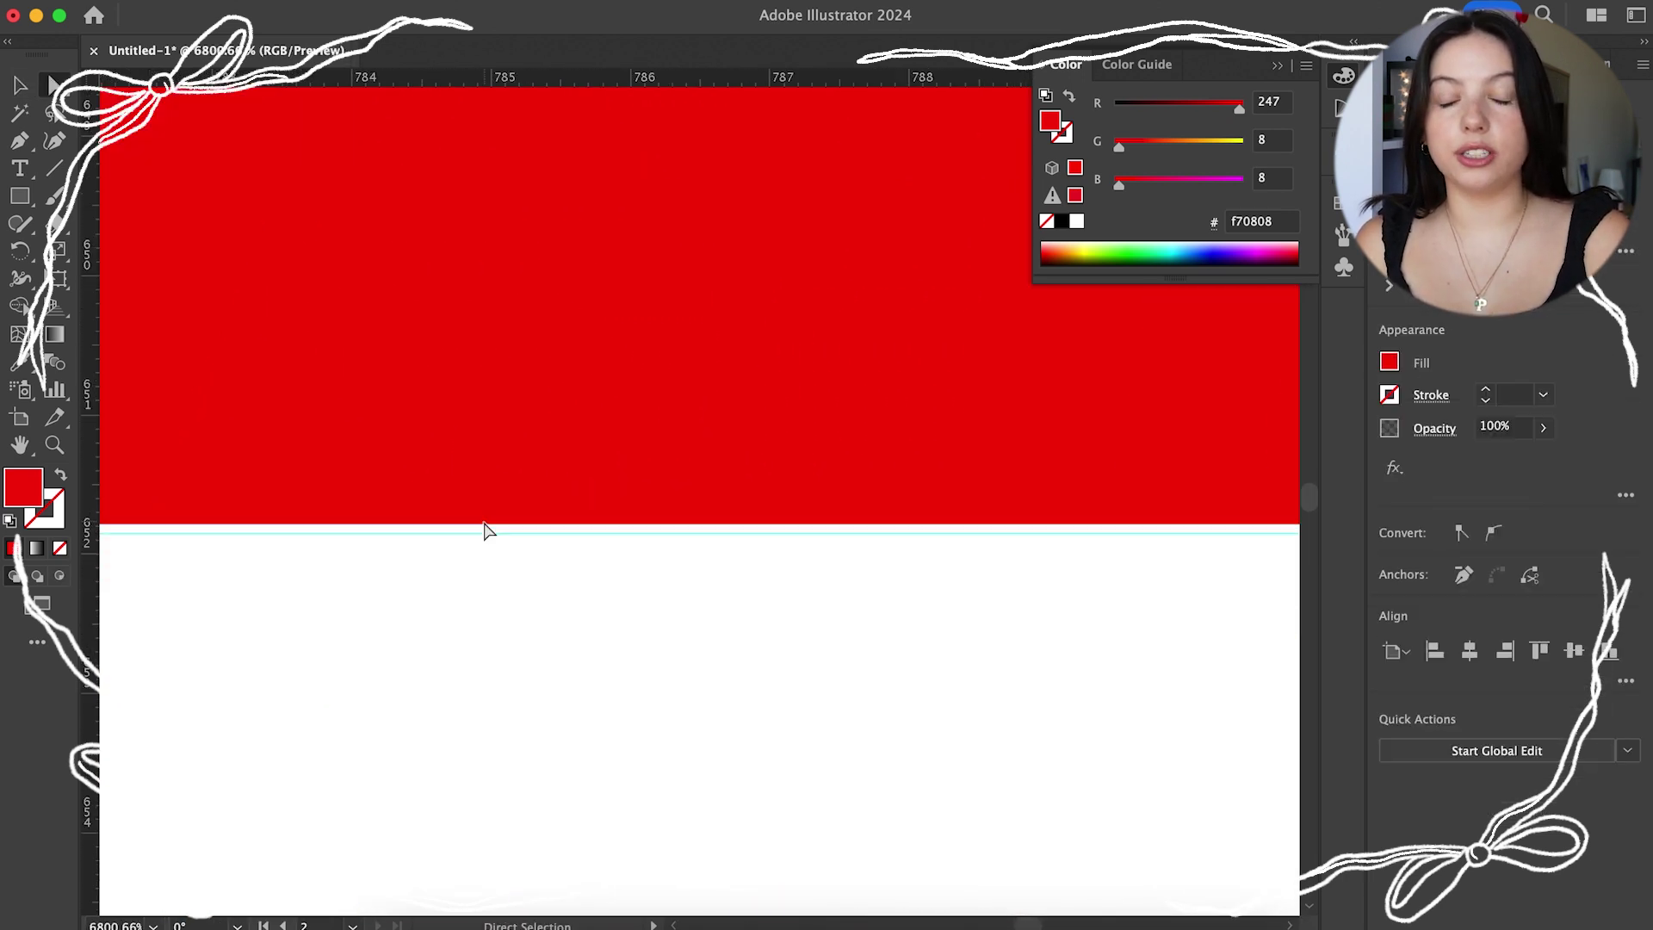
pyautogui.scroll(-20, 511, 570)
pyautogui.press('v')
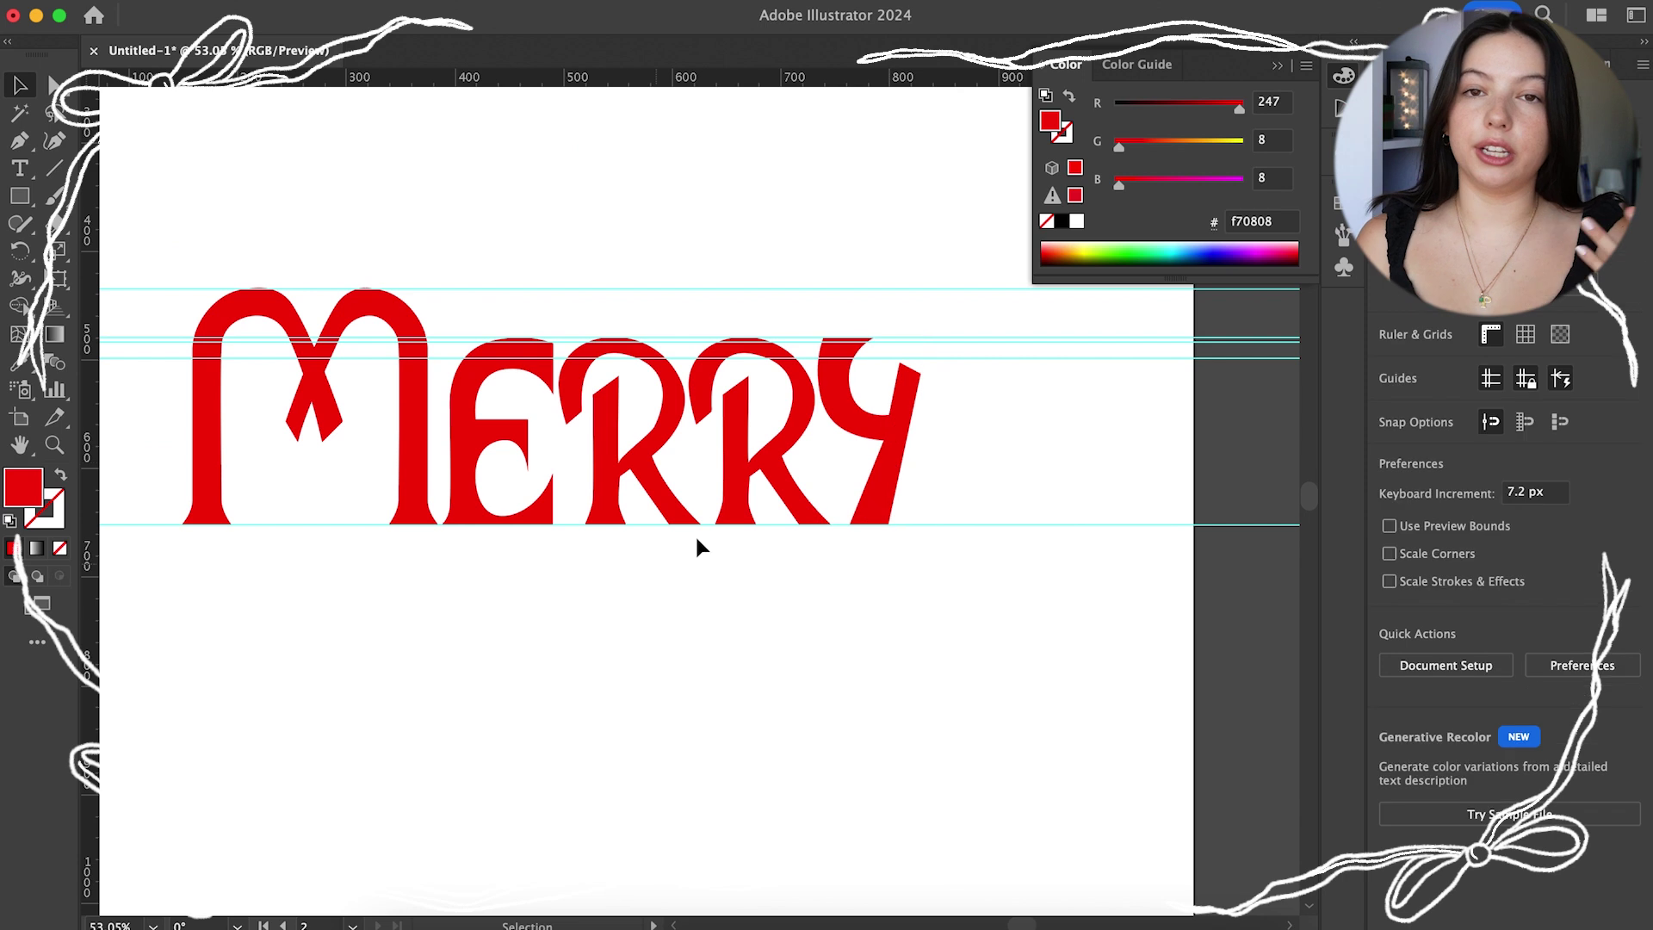
pyautogui.hscroll(-2, 480, 447)
pyautogui.scroll(-1, 913, 469)
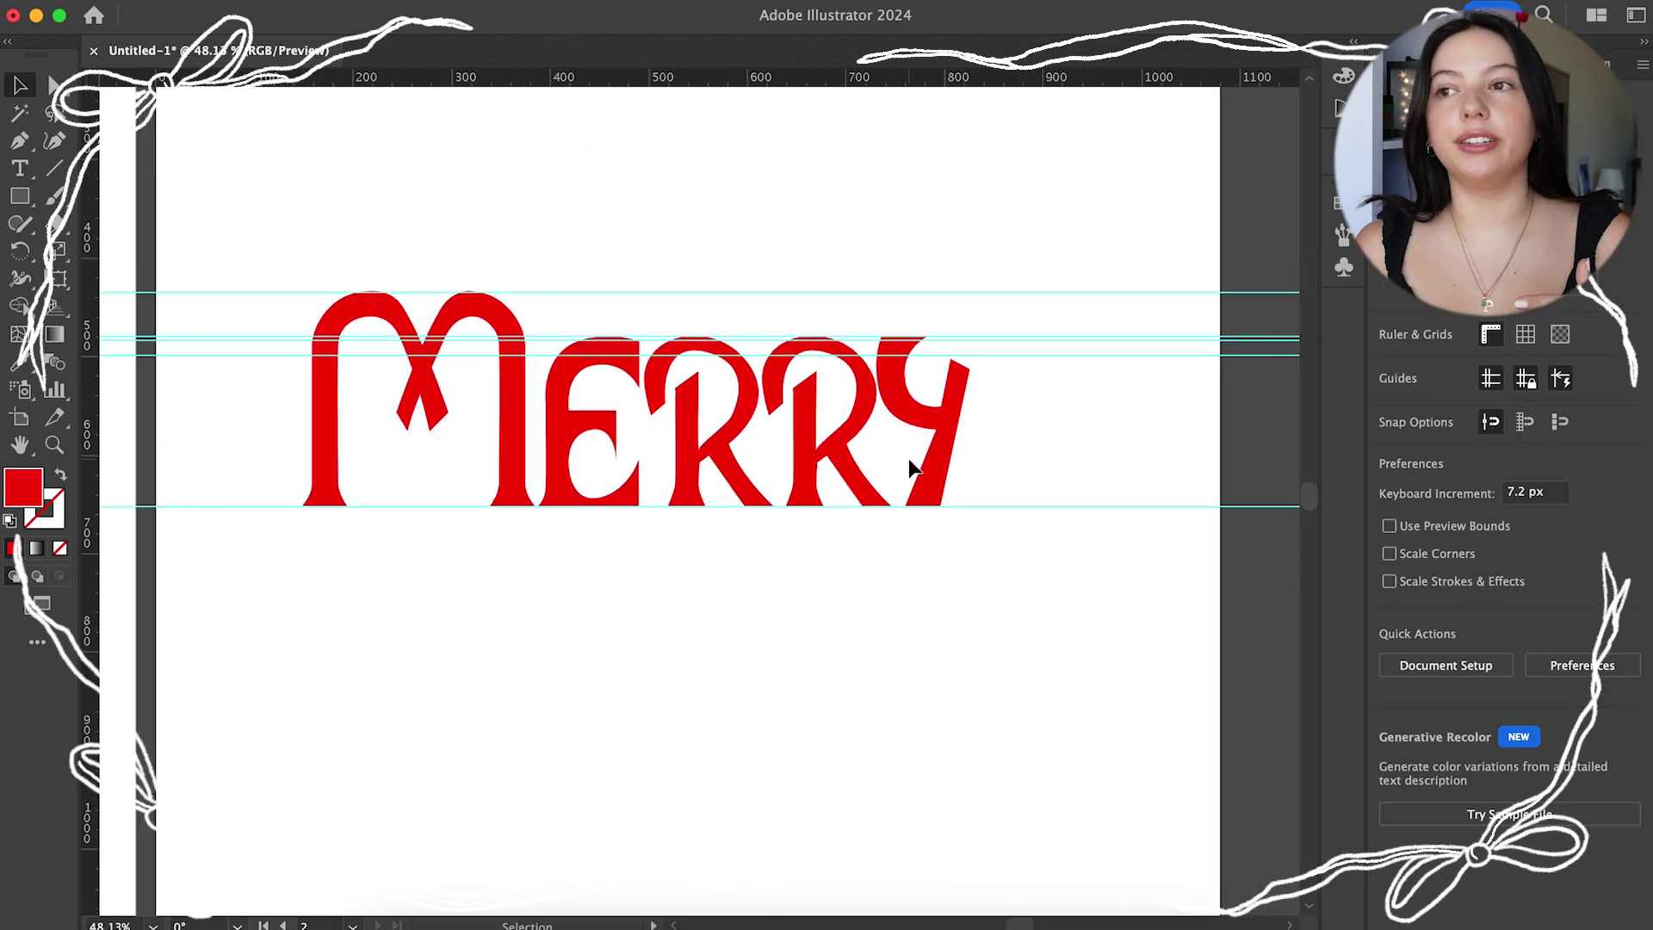
pyautogui.scroll(4, 913, 470)
# Select the Y's top and bottom-right anchor points to check its outline
pyautogui.press('a')
pyautogui.click(928, 492)
pyautogui.scroll(-2, 909, 488)
pyautogui.click(988, 288)
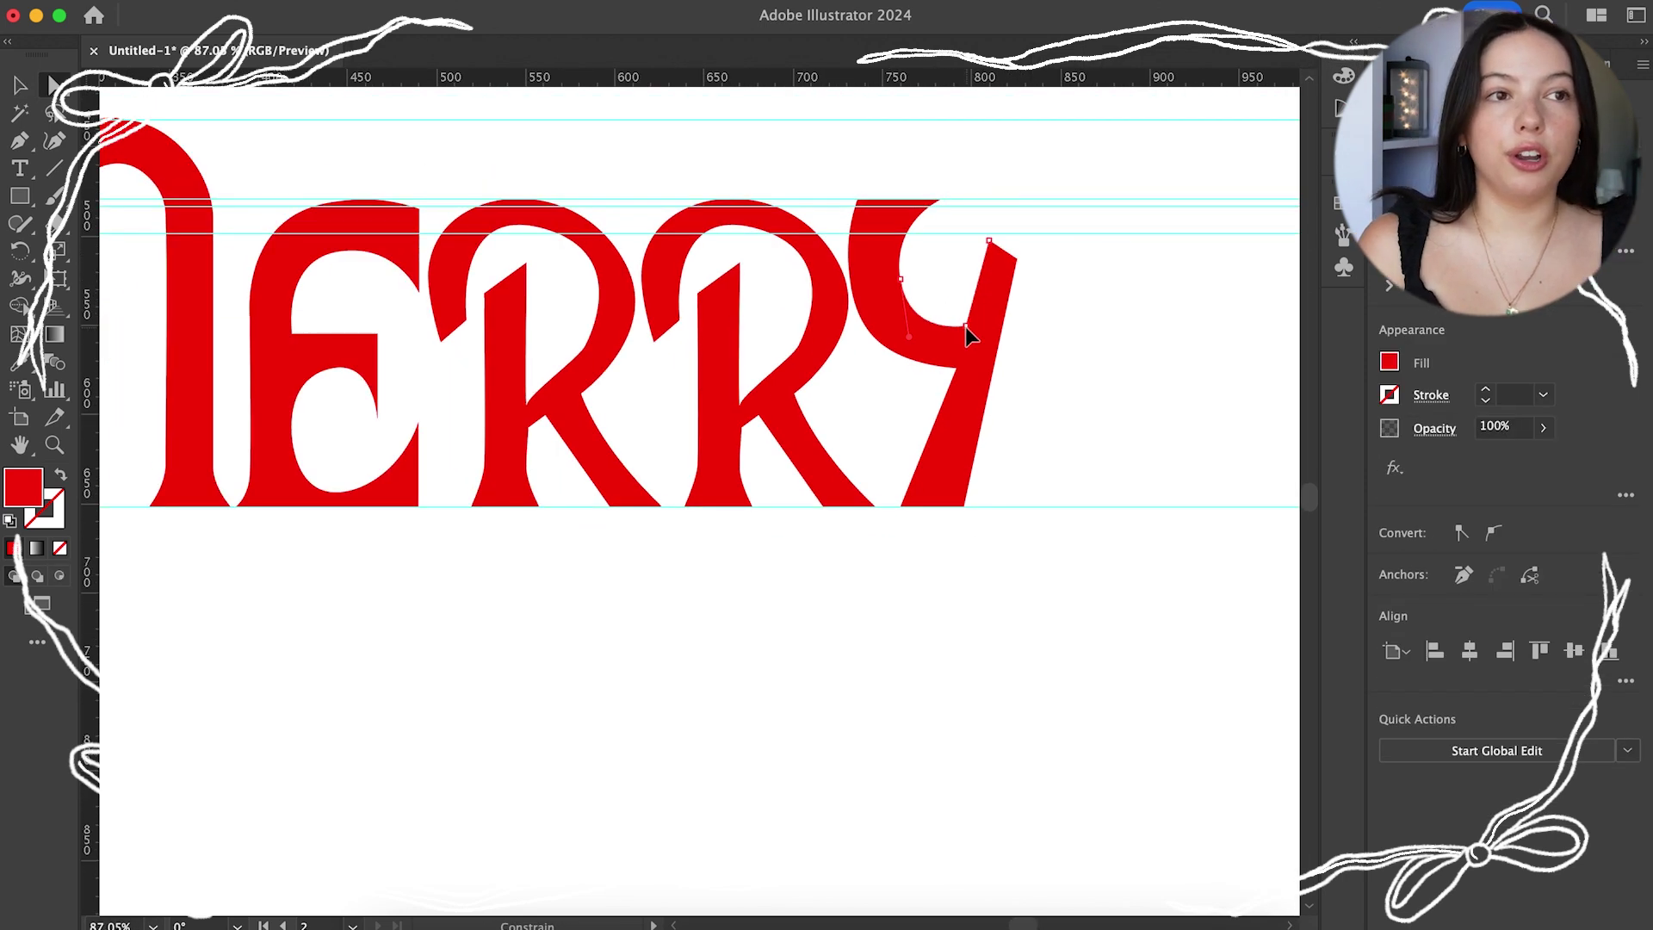
pyautogui.click(1029, 361)
pyautogui.scroll(6, 998, 258)
pyautogui.click(1007, 251)
pyautogui.scroll(-5, 1065, 372)
pyautogui.scroll(2, 738, 473)
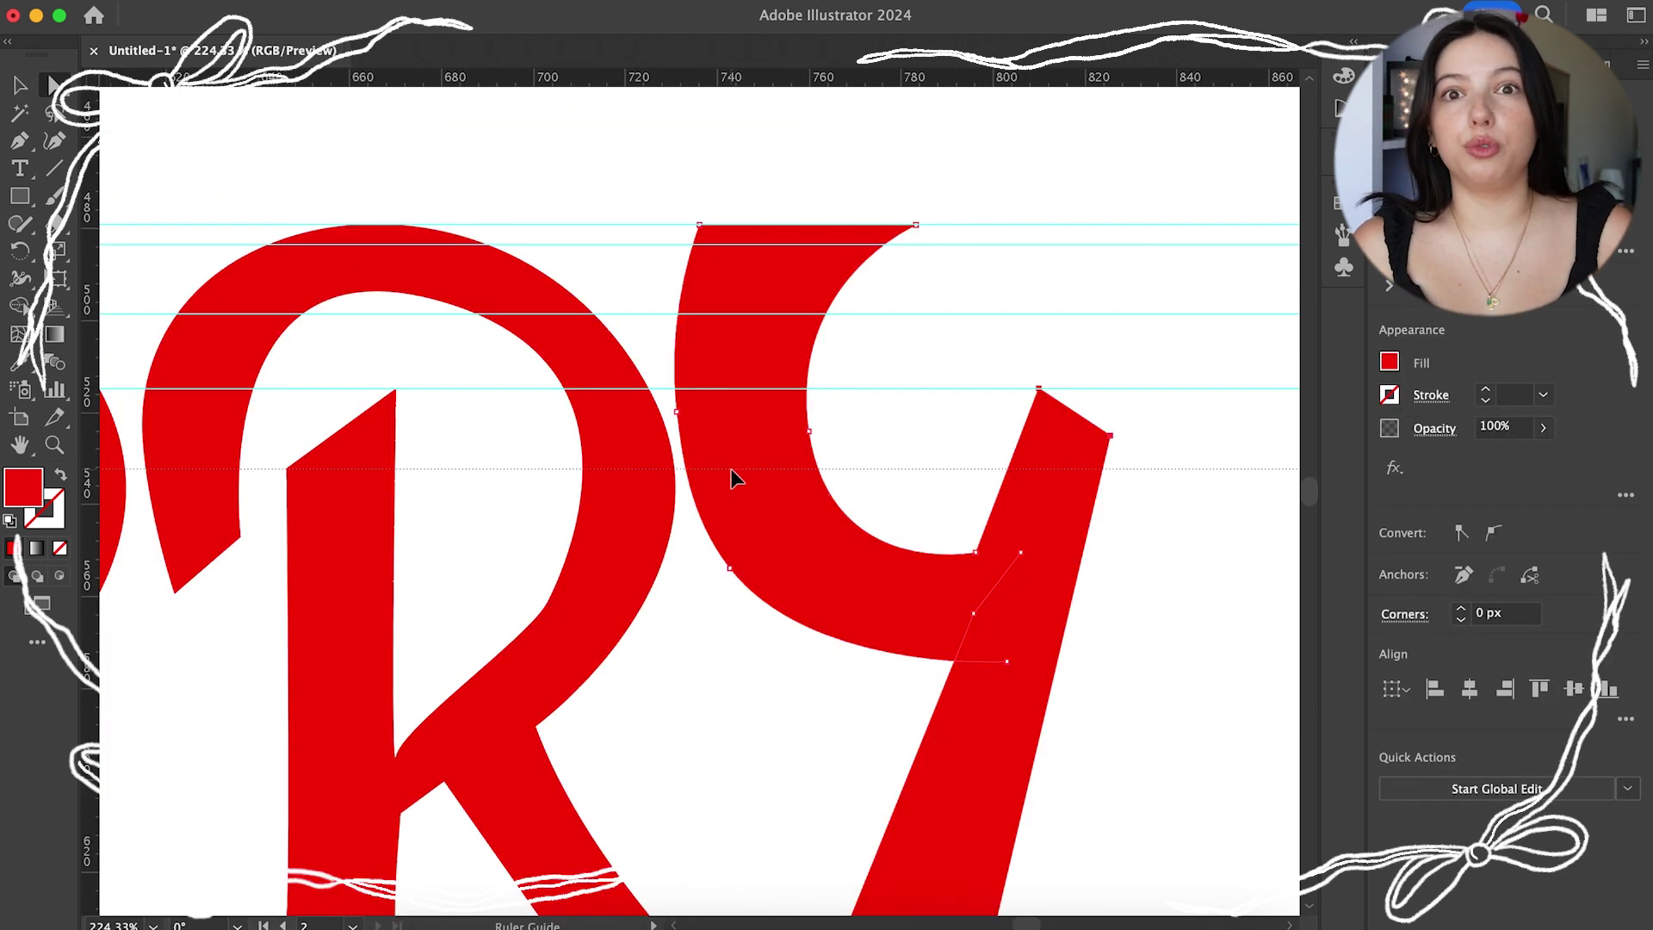
pyautogui.scroll(1, 793, 465)
pyautogui.scroll(-1, 793, 465)
pyautogui.click(793, 790)
pyautogui.scroll(-2, 741, 784)
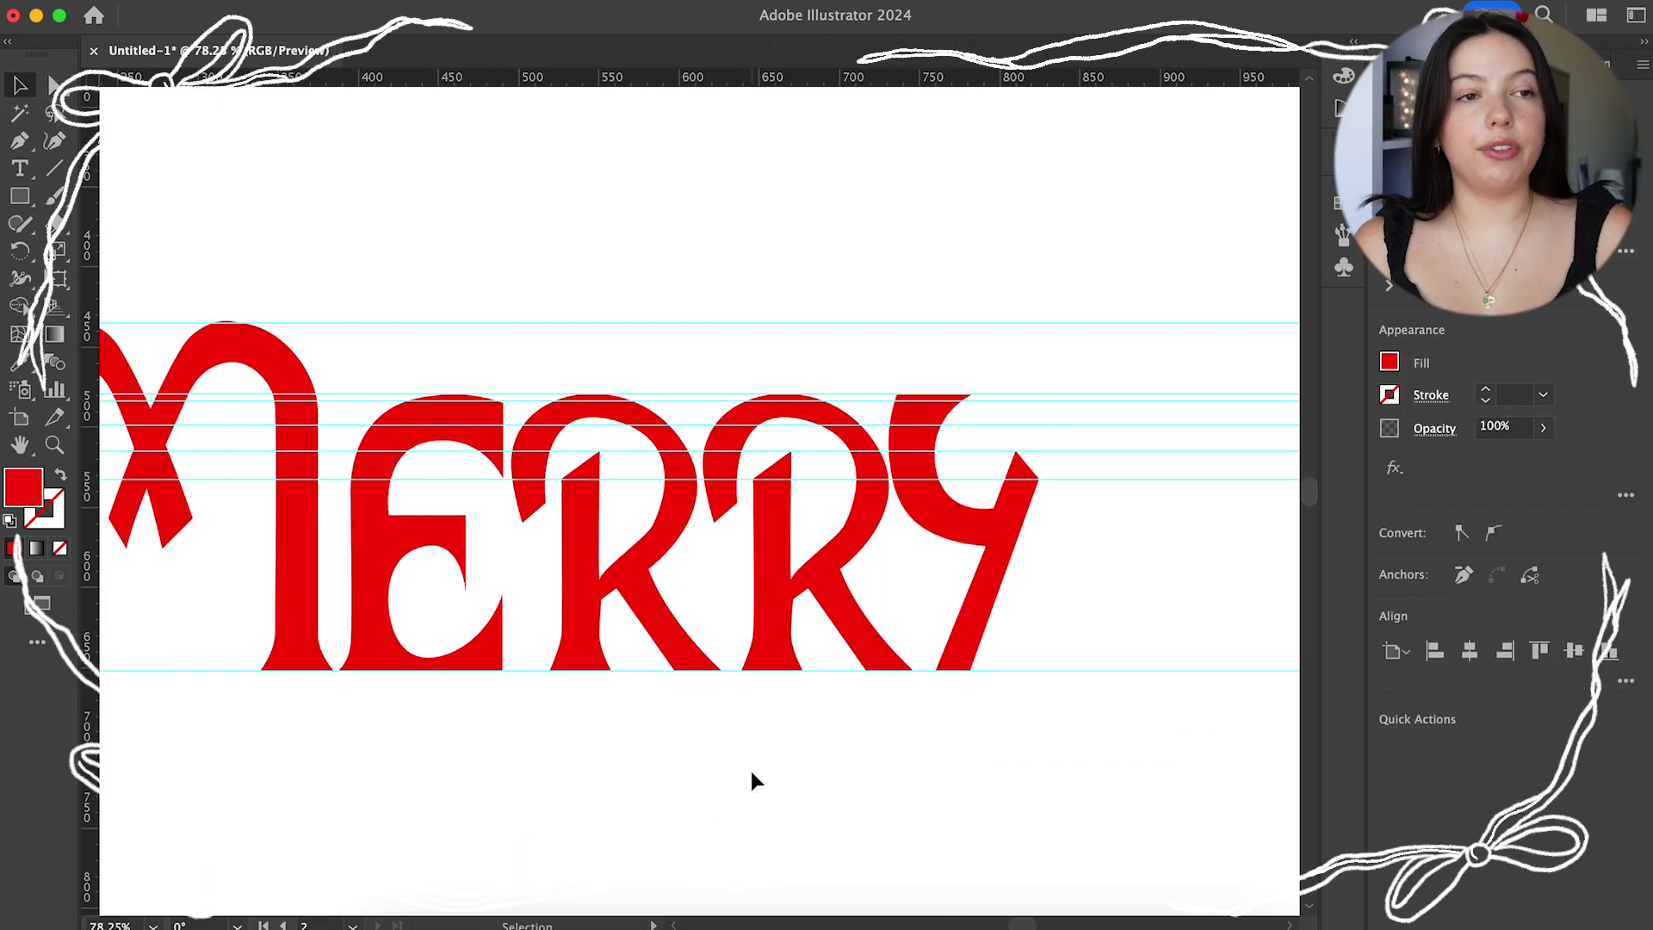
# Marquee-select the whole Y and bring up its anchor points
pyautogui.press('v')
pyautogui.scroll(1, 956, 645)
pyautogui.click(960, 642)
pyautogui.scroll(2, 805, 527)
pyautogui.click(809, 529)
pyautogui.scroll(-2, 861, 551)
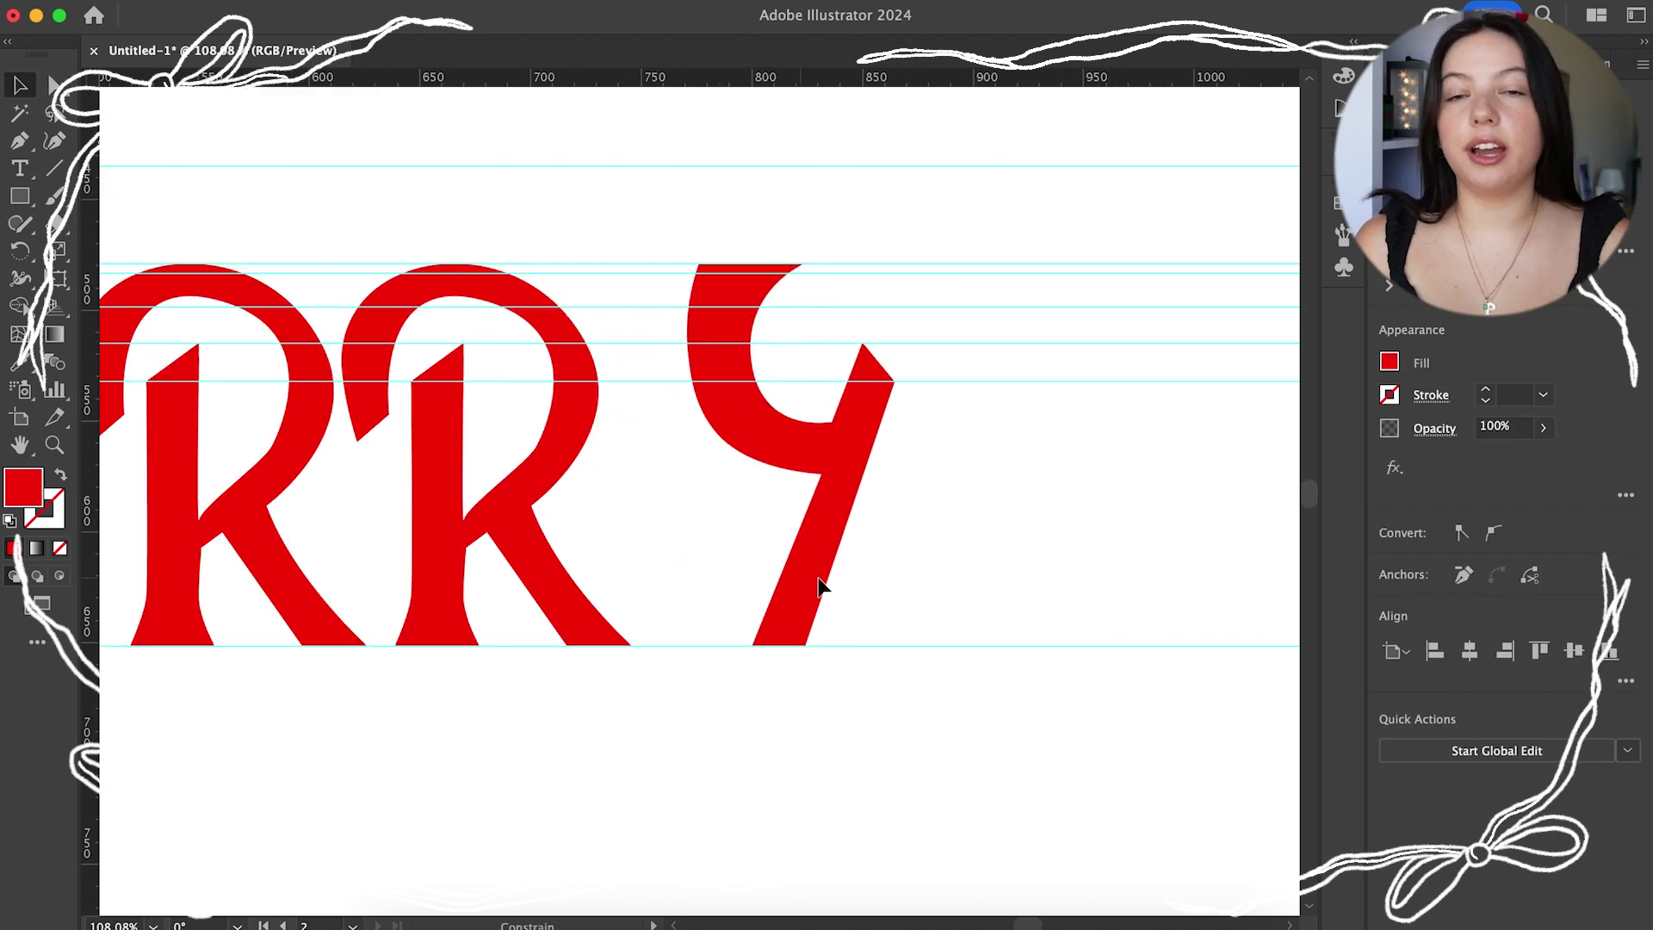
pyautogui.press('a')
pyautogui.scroll(2, 775, 620)
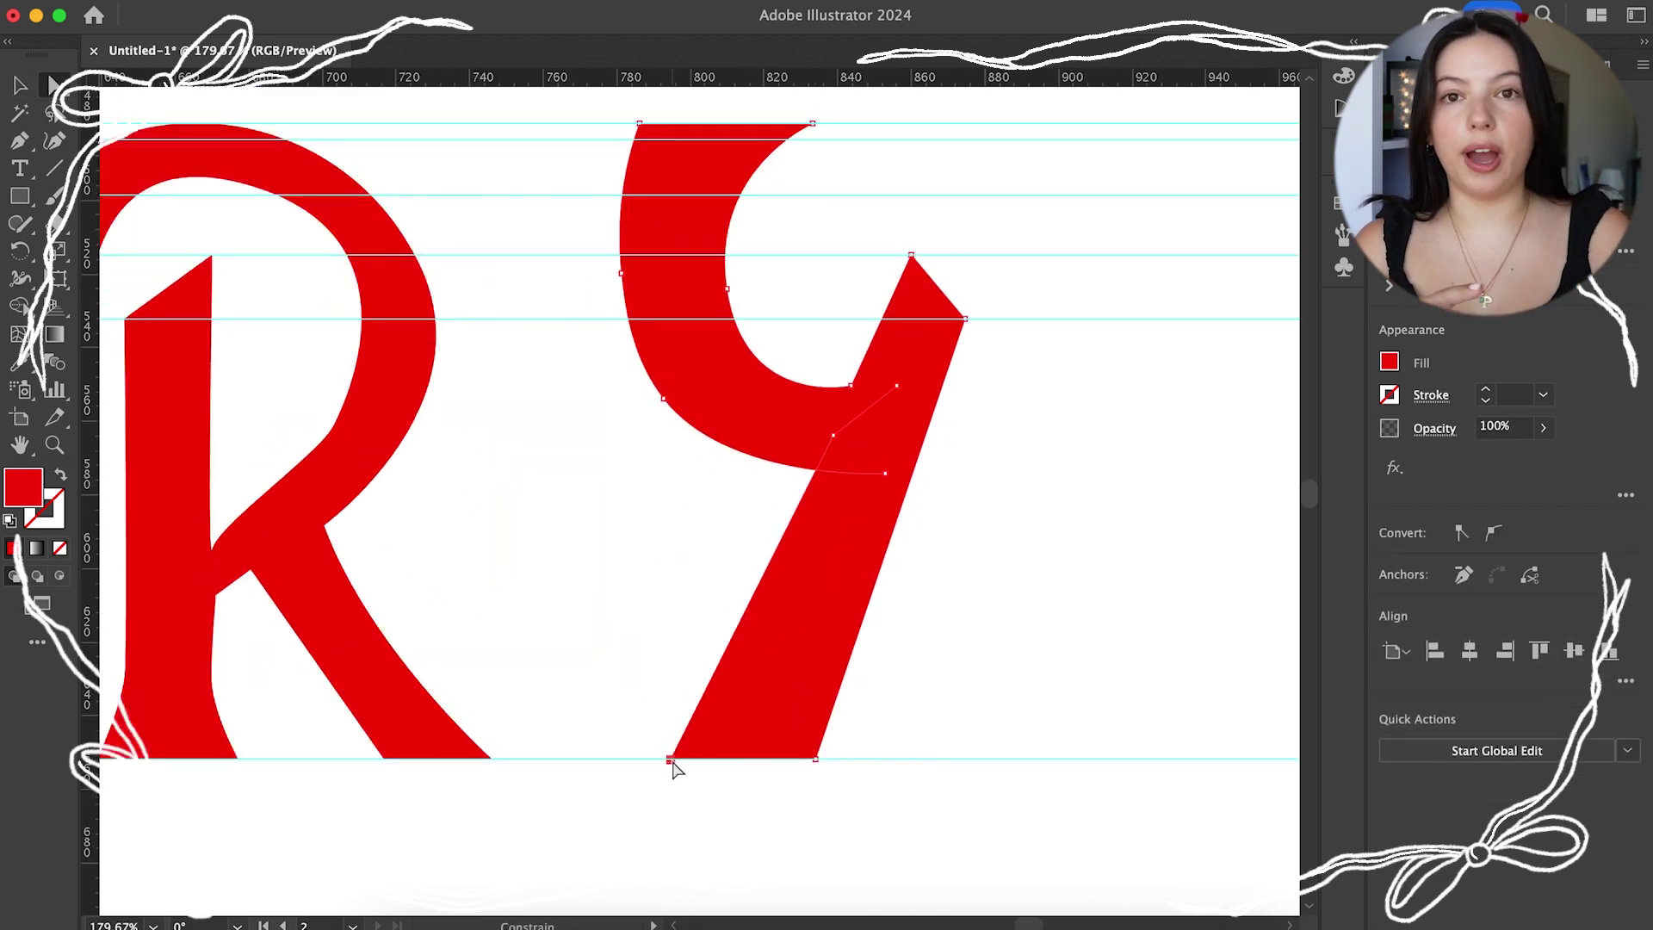
pyautogui.scroll(-2, 989, 617)
pyautogui.scroll(-1, 804, 637)
pyautogui.press('v')
pyautogui.scroll(1, 809, 603)
pyautogui.moveTo(898, 617); pyautogui.dragTo(957, 673)
pyautogui.press('a')
pyautogui.scroll(-2, 888, 607)
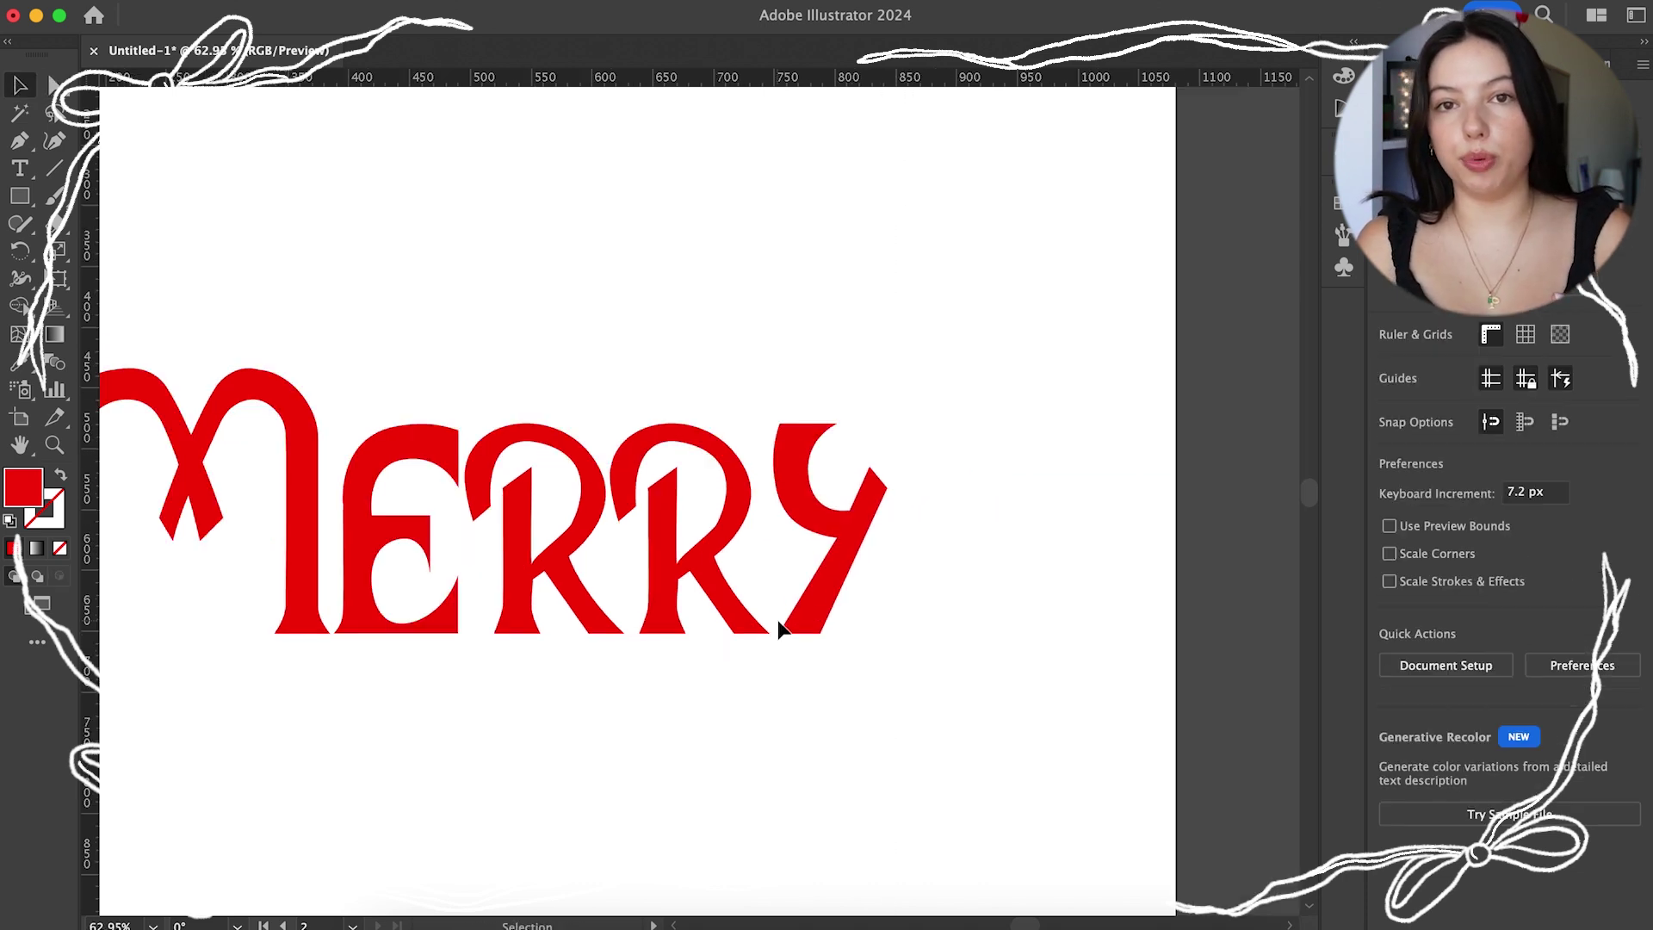
# Draw a thin vertical rectangle bar and edit its anchor points
pyautogui.click(1008, 572)
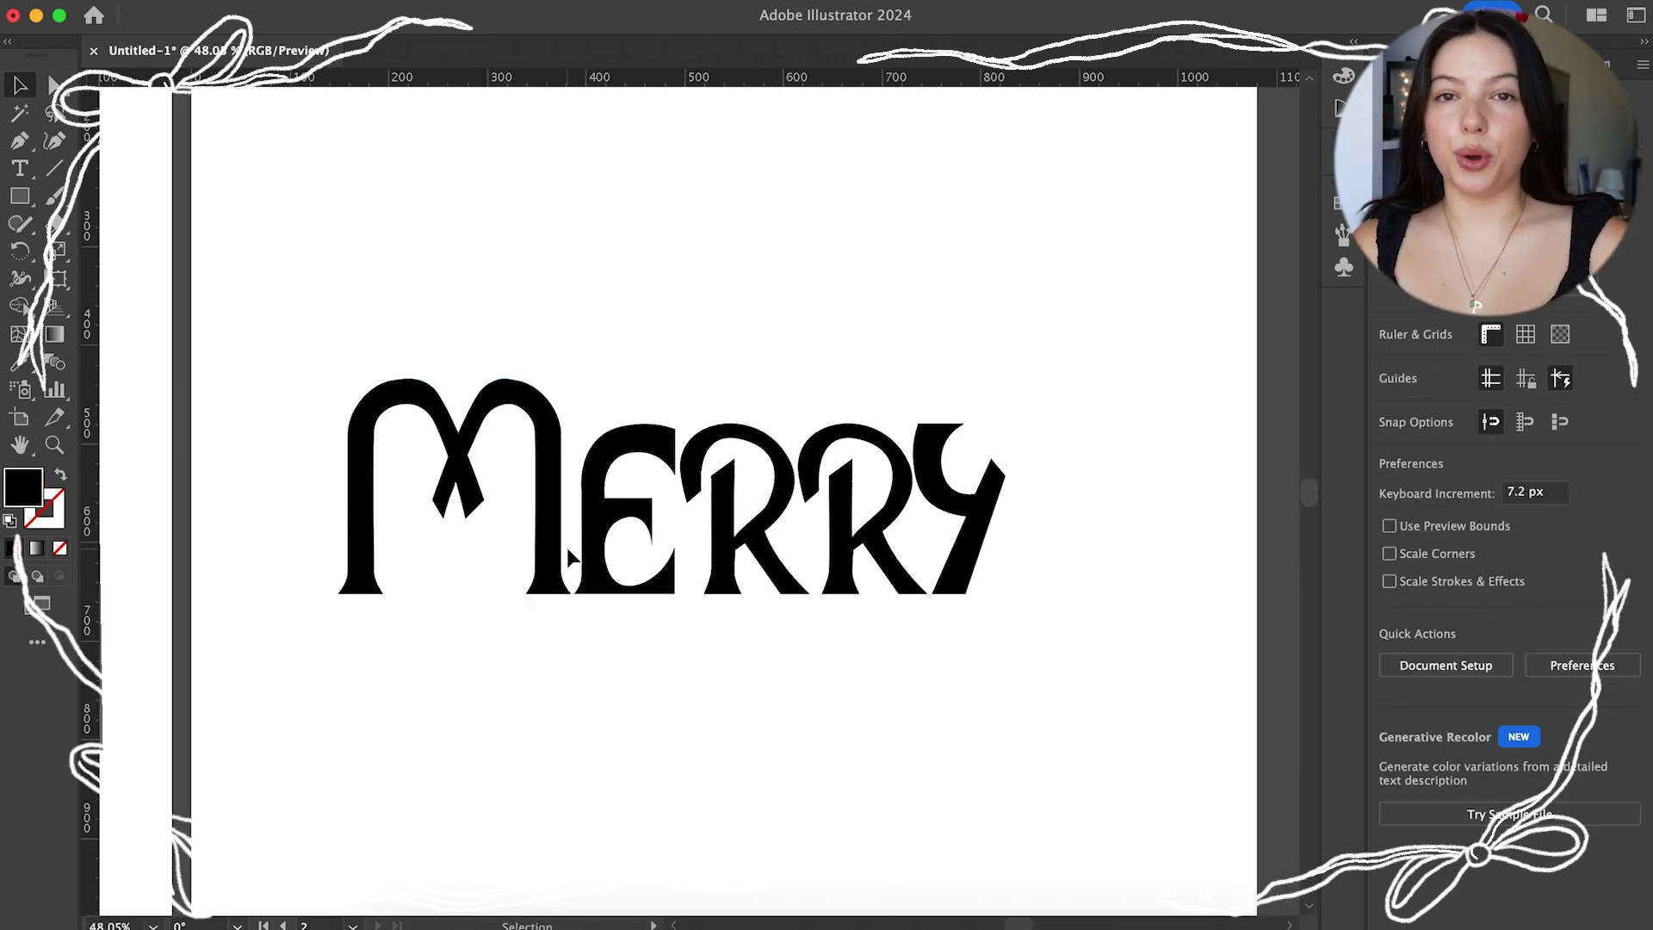
pyautogui.click(19, 198)
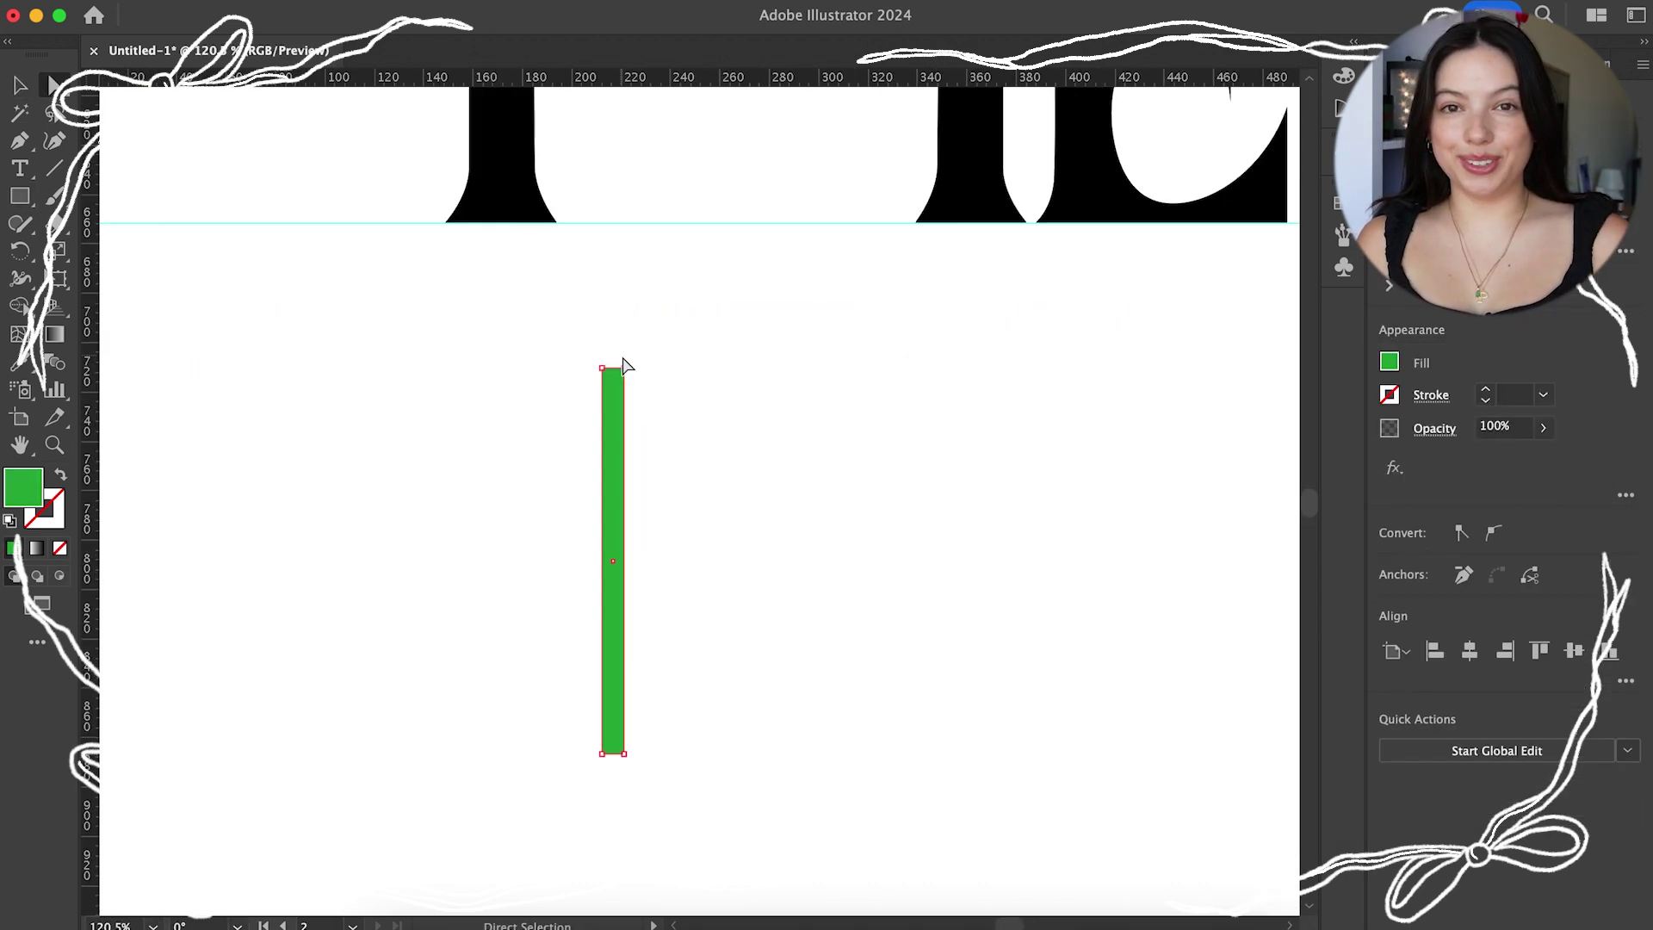
pyautogui.scroll(4, 646, 324)
pyautogui.press('a')
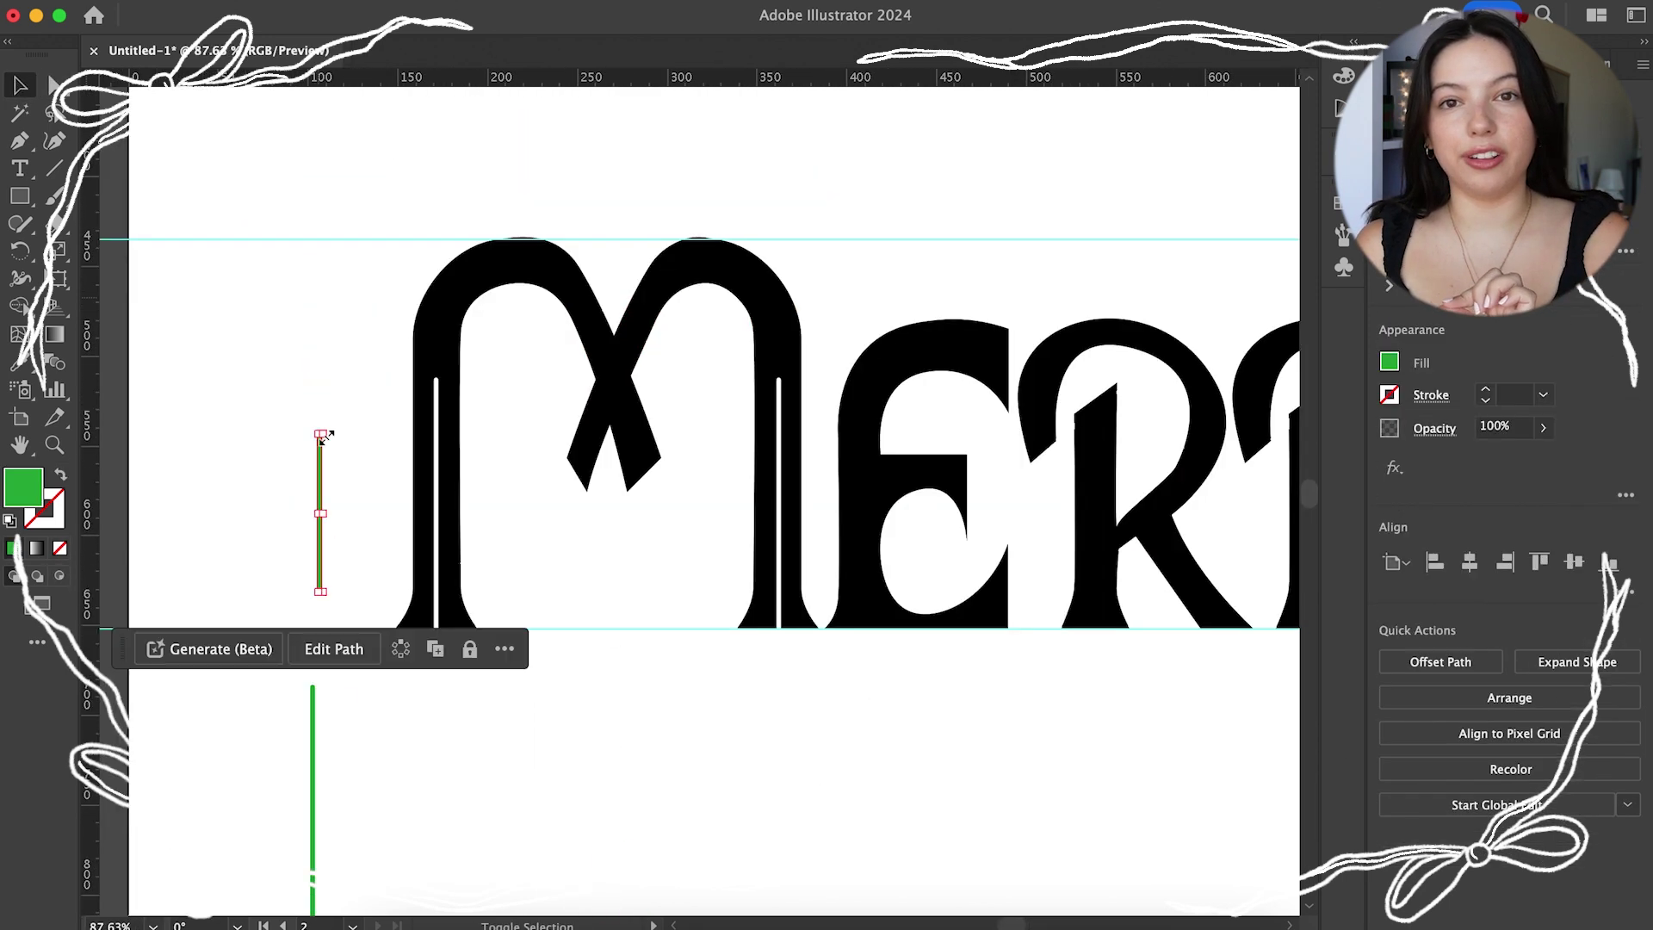
pyautogui.scroll(4, 714, 369)
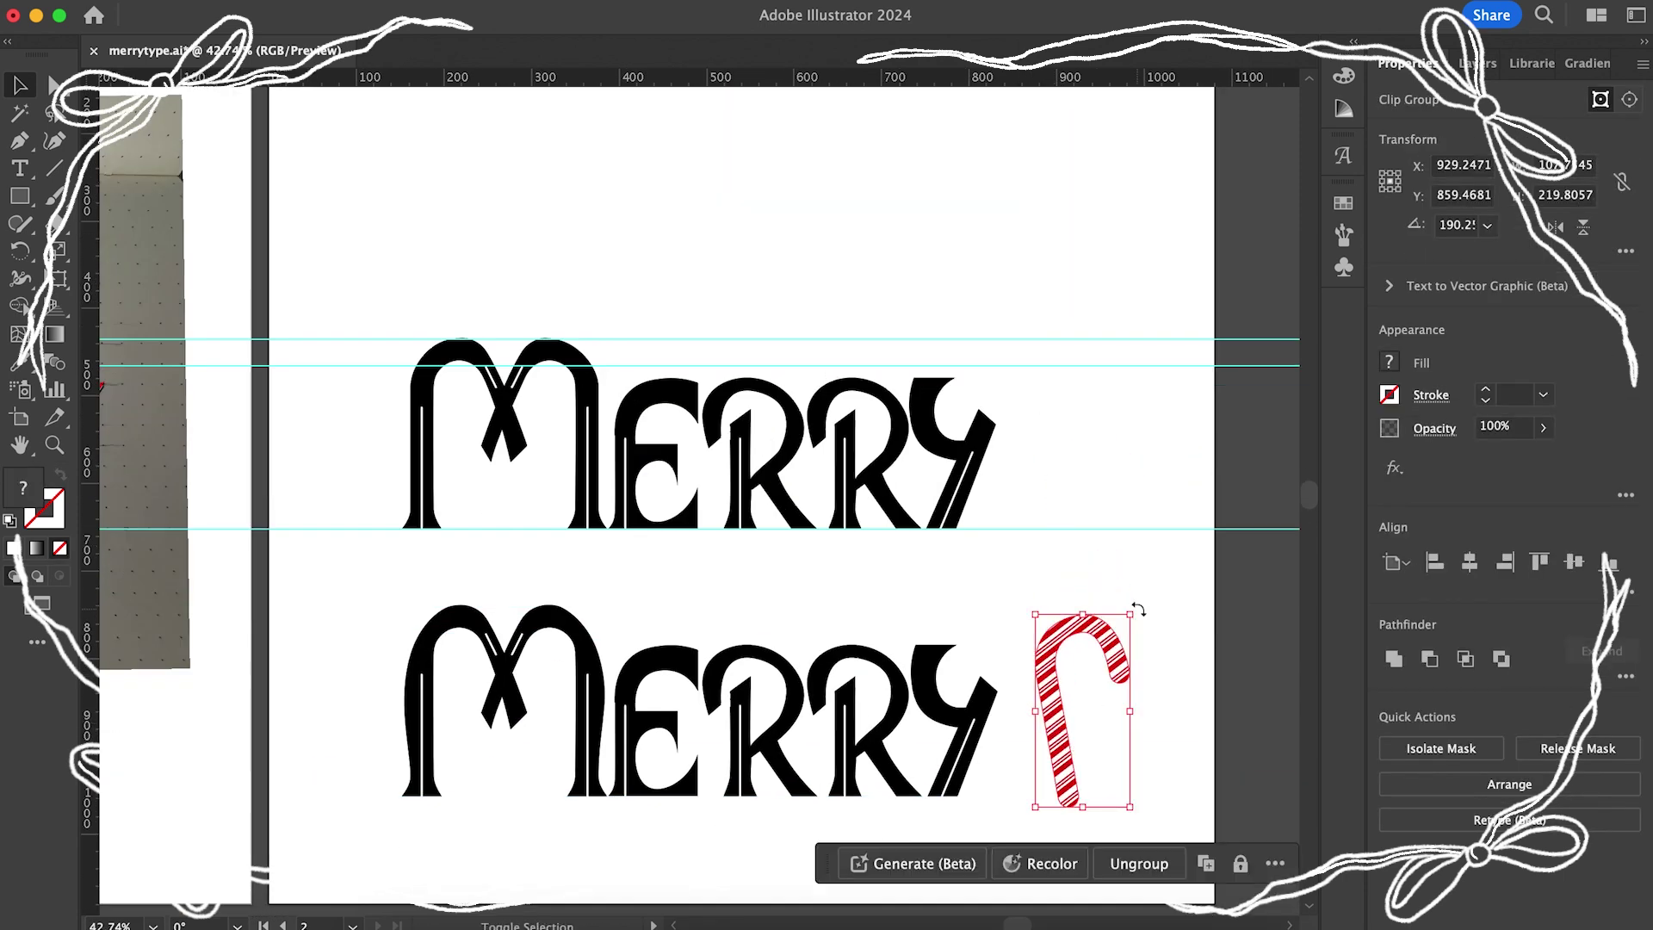
# Rotate the candy cane copy into a heart shape and make a pattern swatch from both canes
pyautogui.moveTo(1122, 610); pyautogui.dragTo(1082, 628)
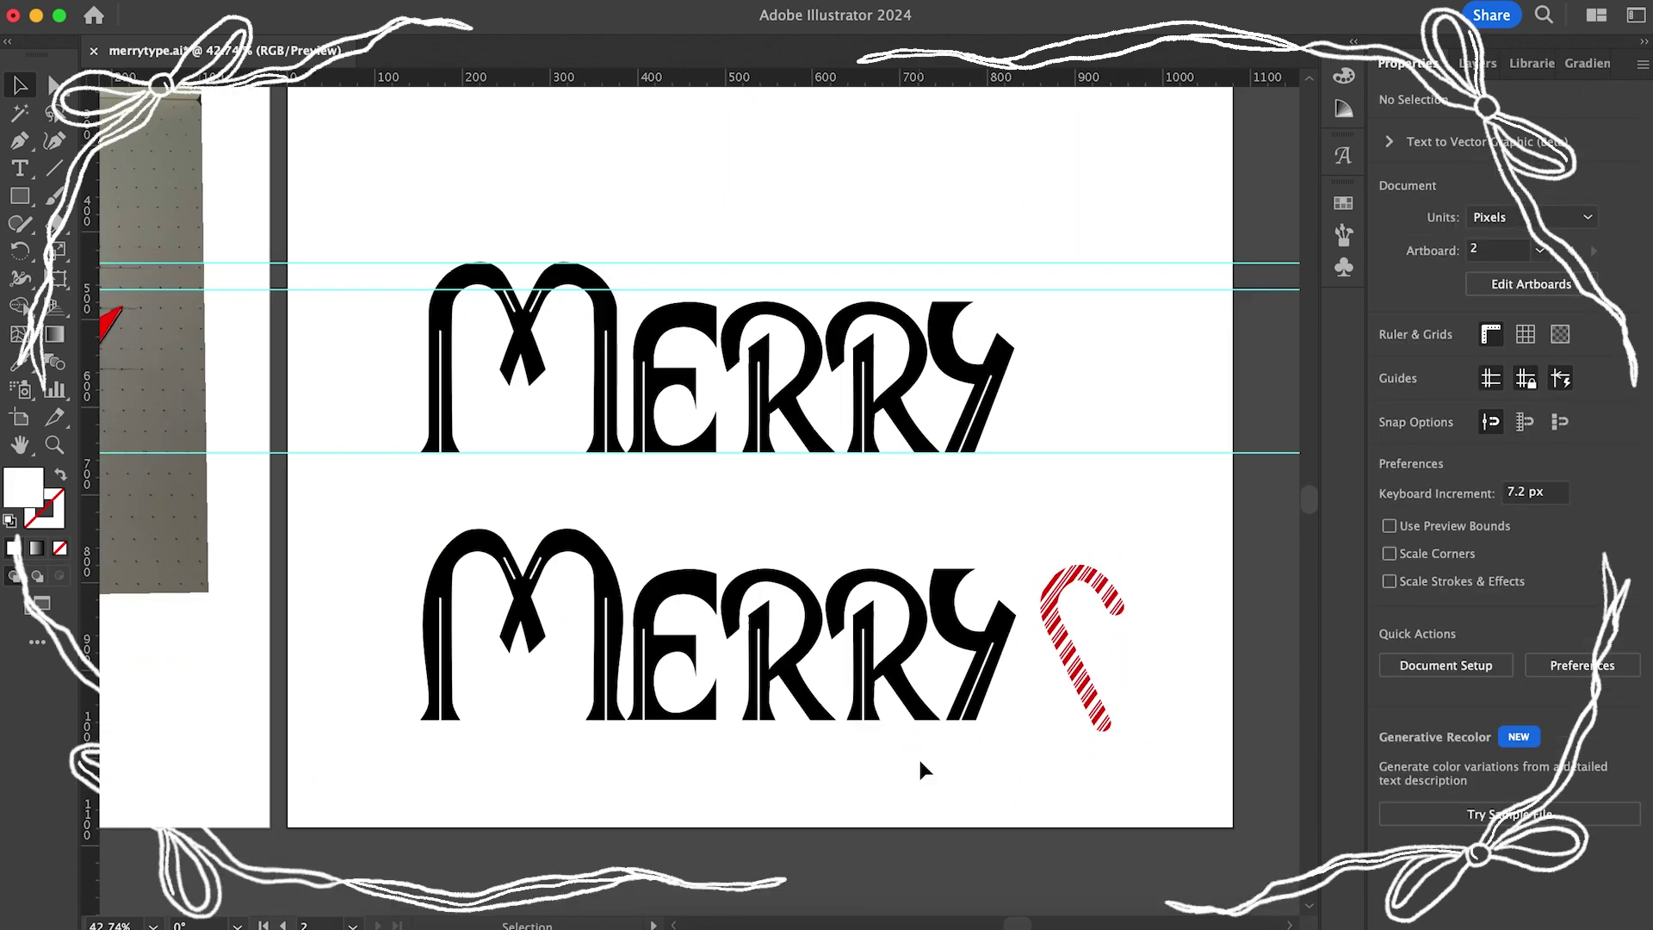
pyautogui.click(1062, 675)
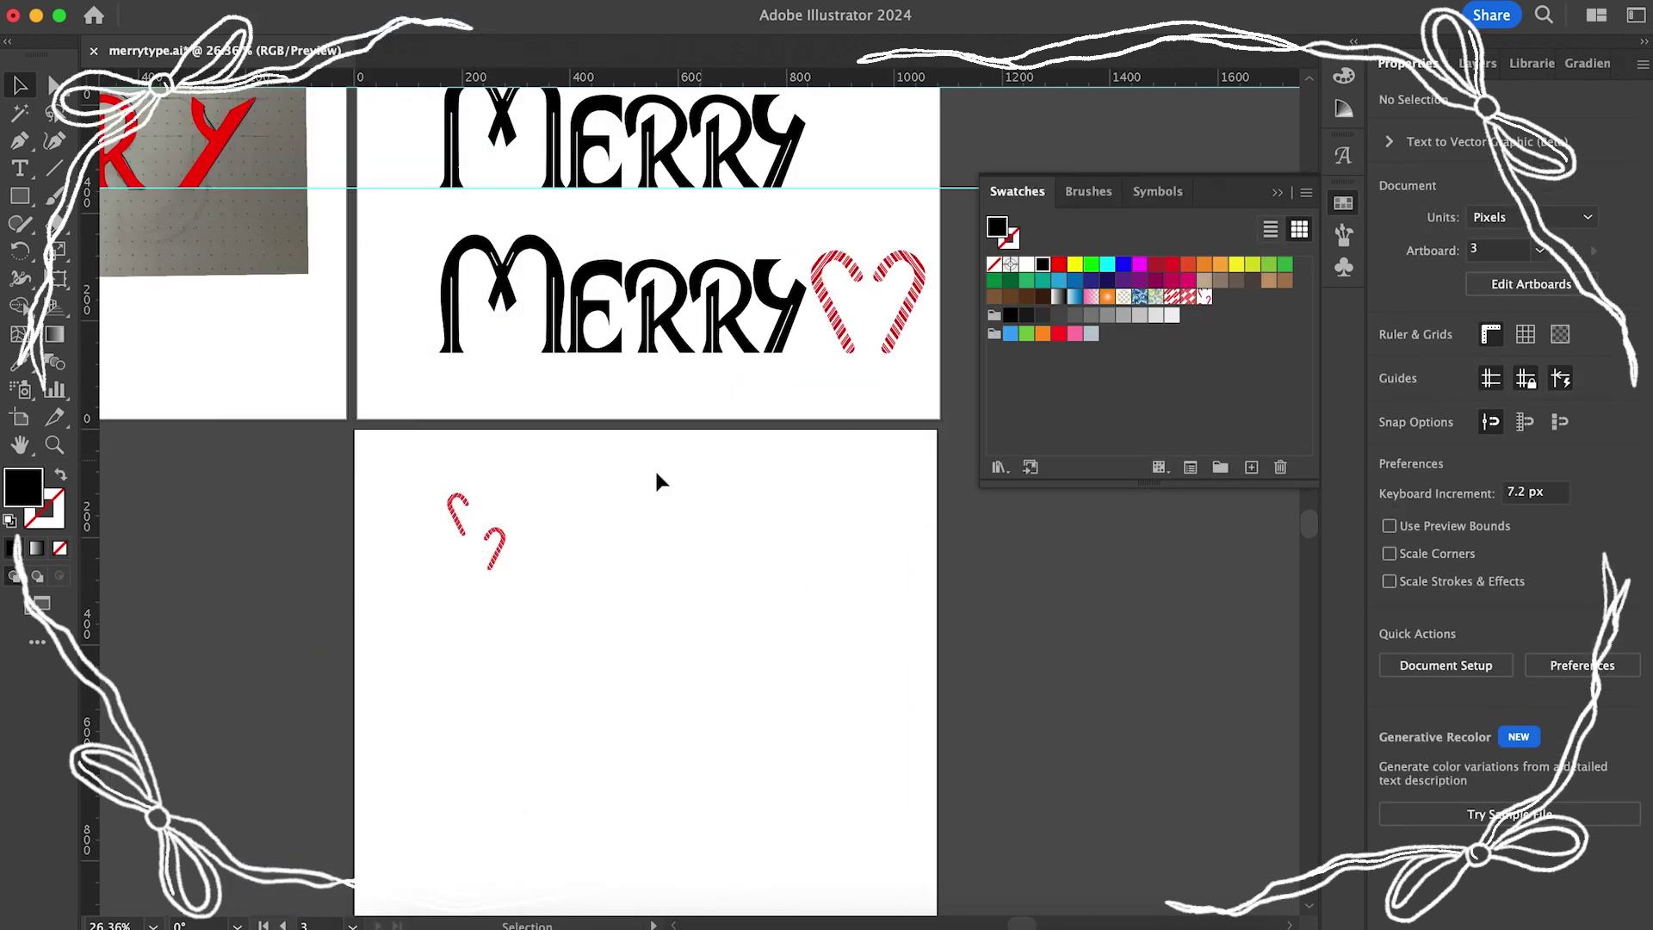
pyautogui.moveTo(414, 457); pyautogui.dragTo(572, 572)
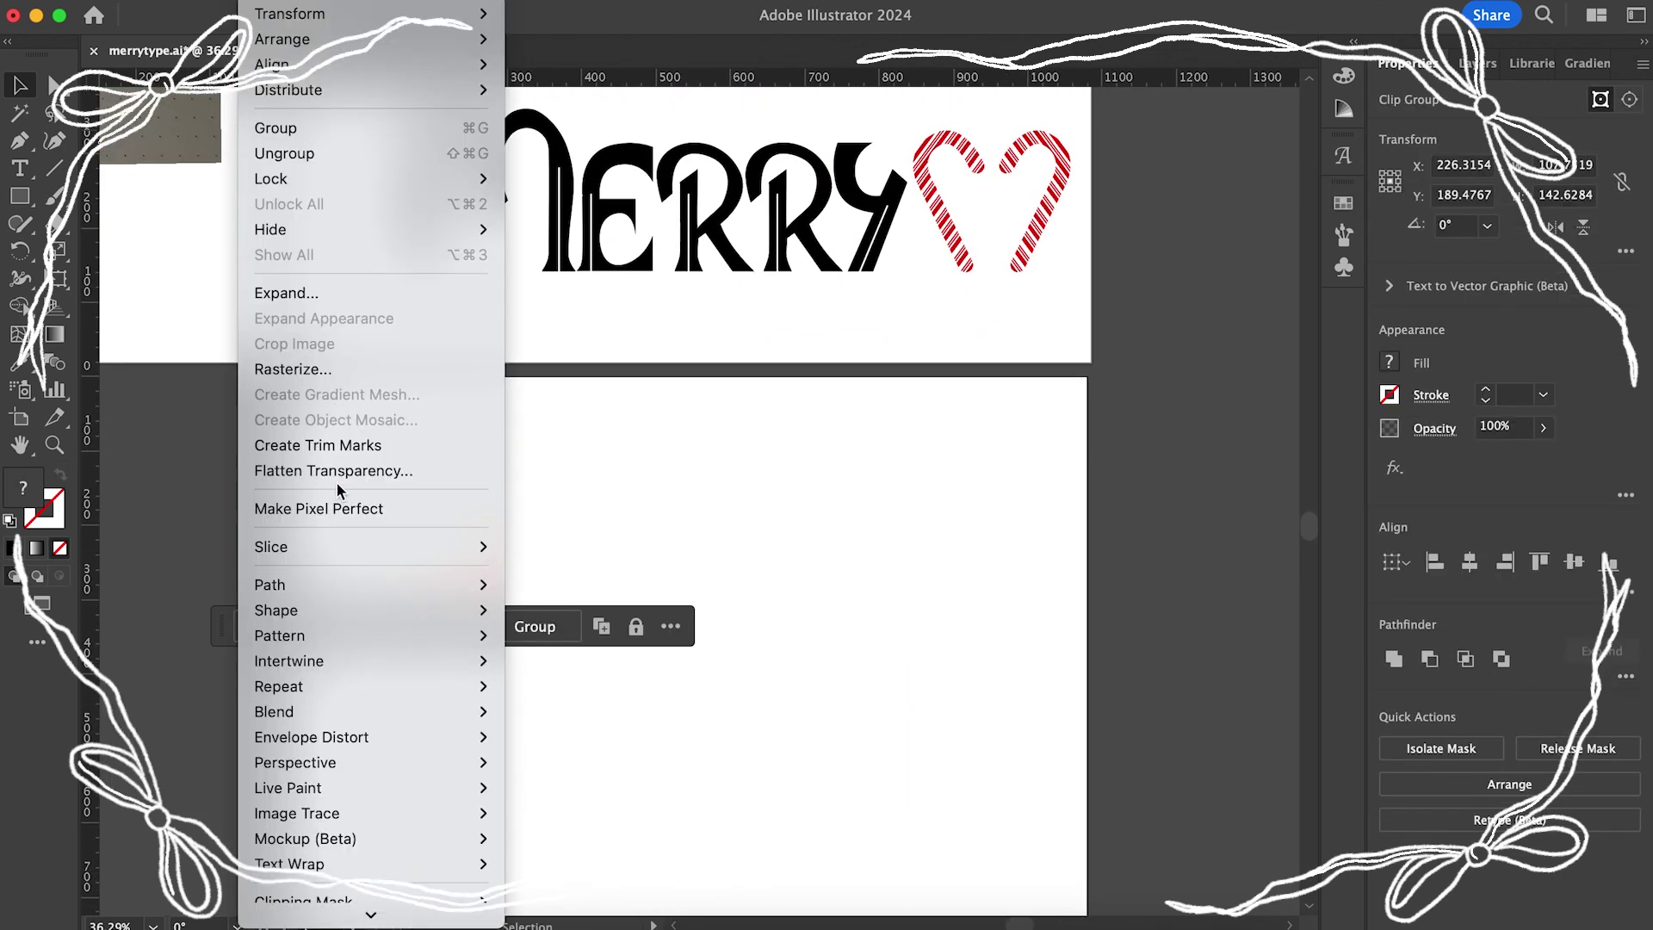
pyautogui.moveTo(284, 638)
pyautogui.click(655, 638)
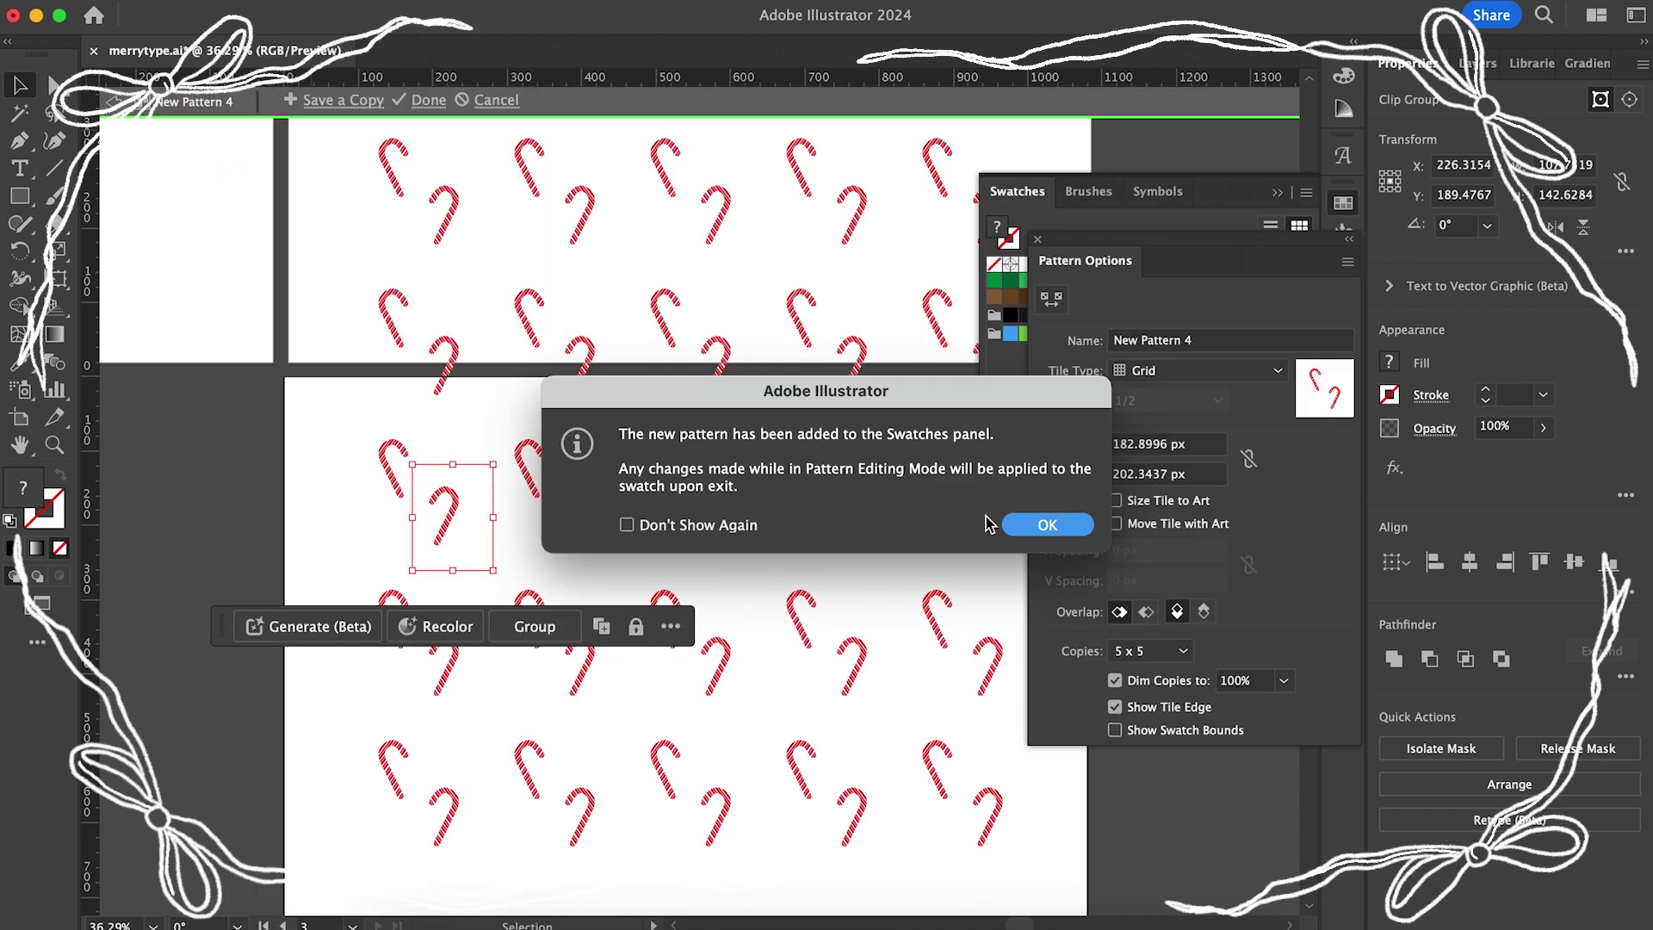
pyautogui.click(1048, 522)
# Set the pattern tile size to 140 x 140 px and finish editing the pattern
pyautogui.tripleClick(1171, 449)
pyautogui.write('120')
pyautogui.press('Return')
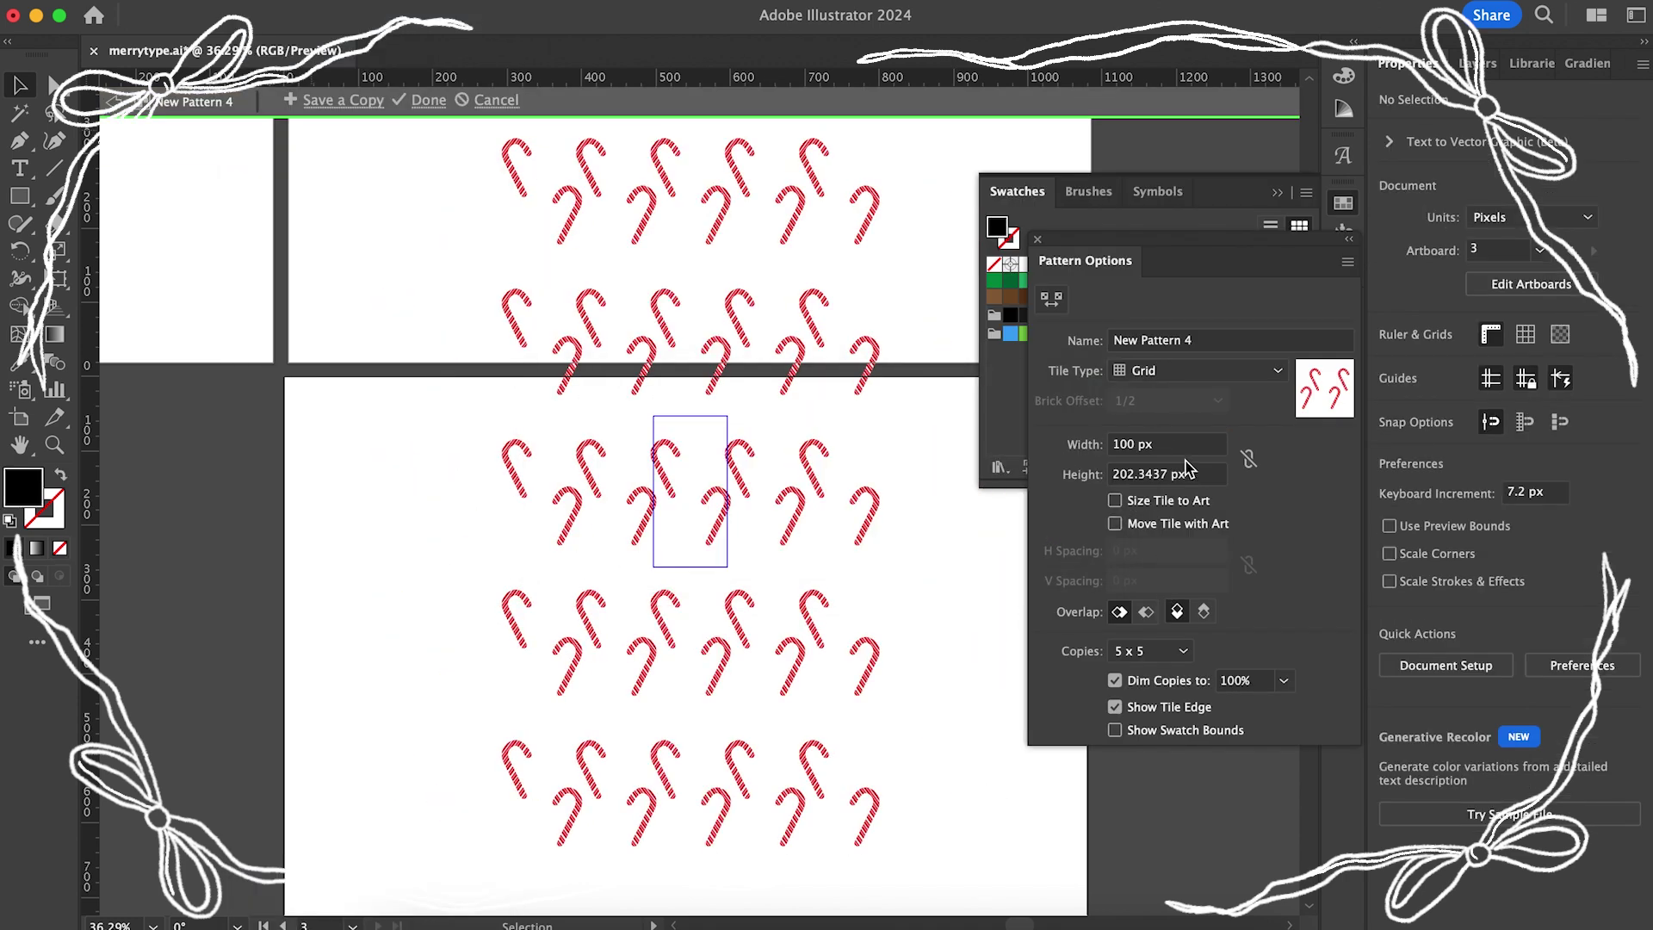
pyautogui.write('120')
pyautogui.press('Return')
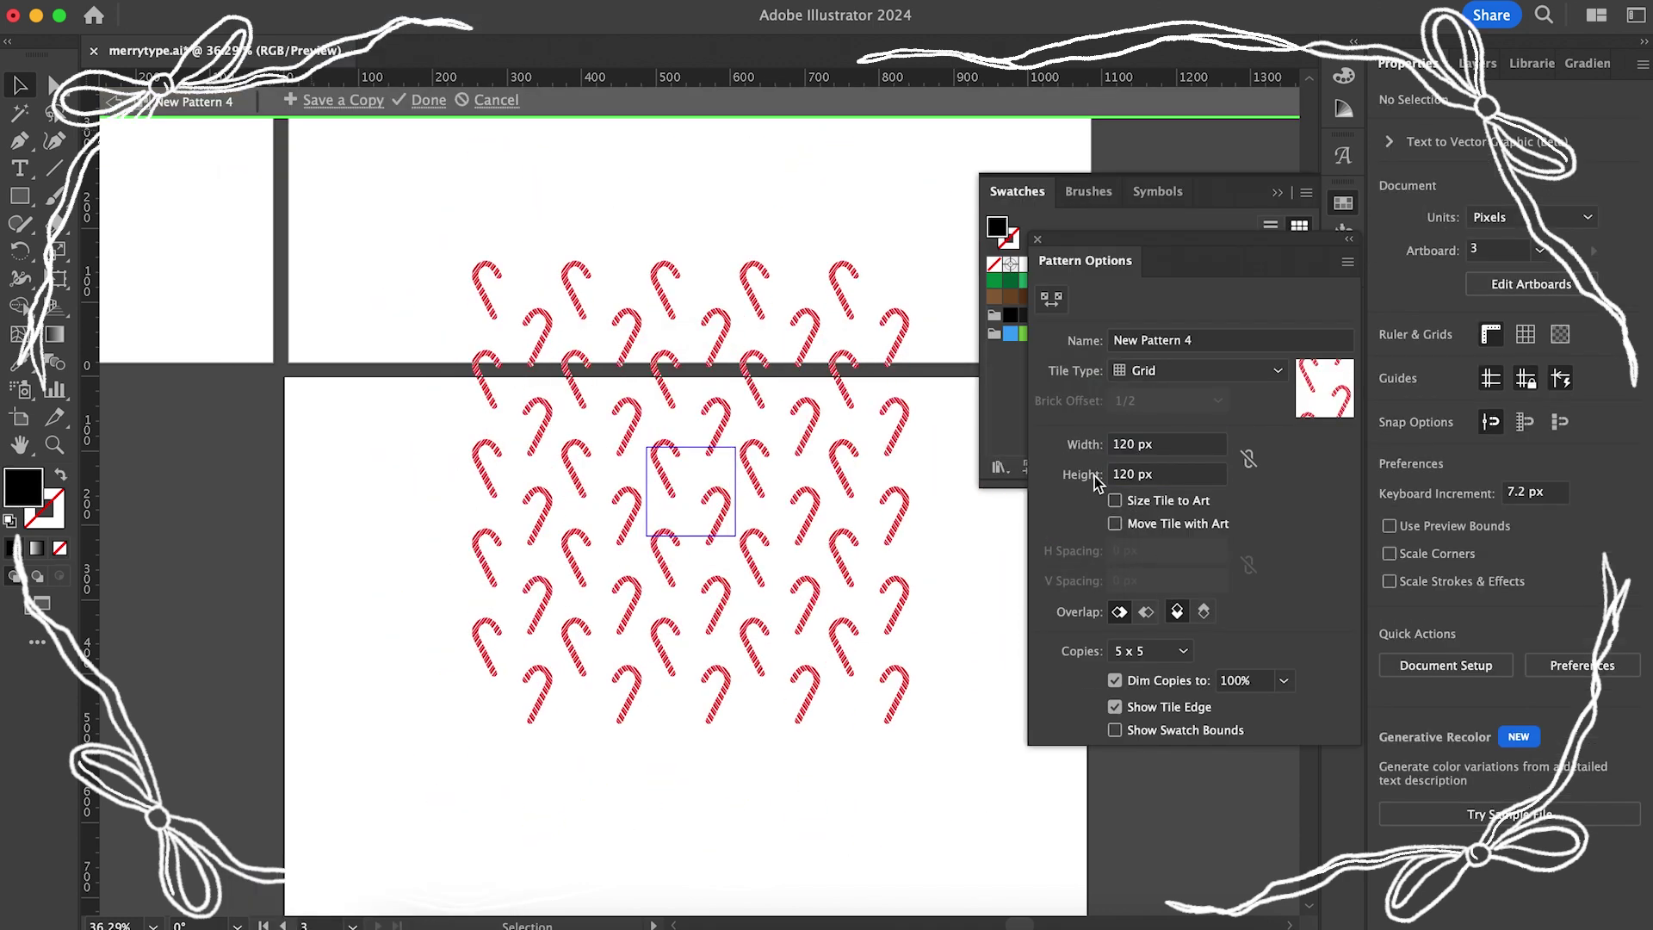
pyautogui.write('140')
pyautogui.press('Return')
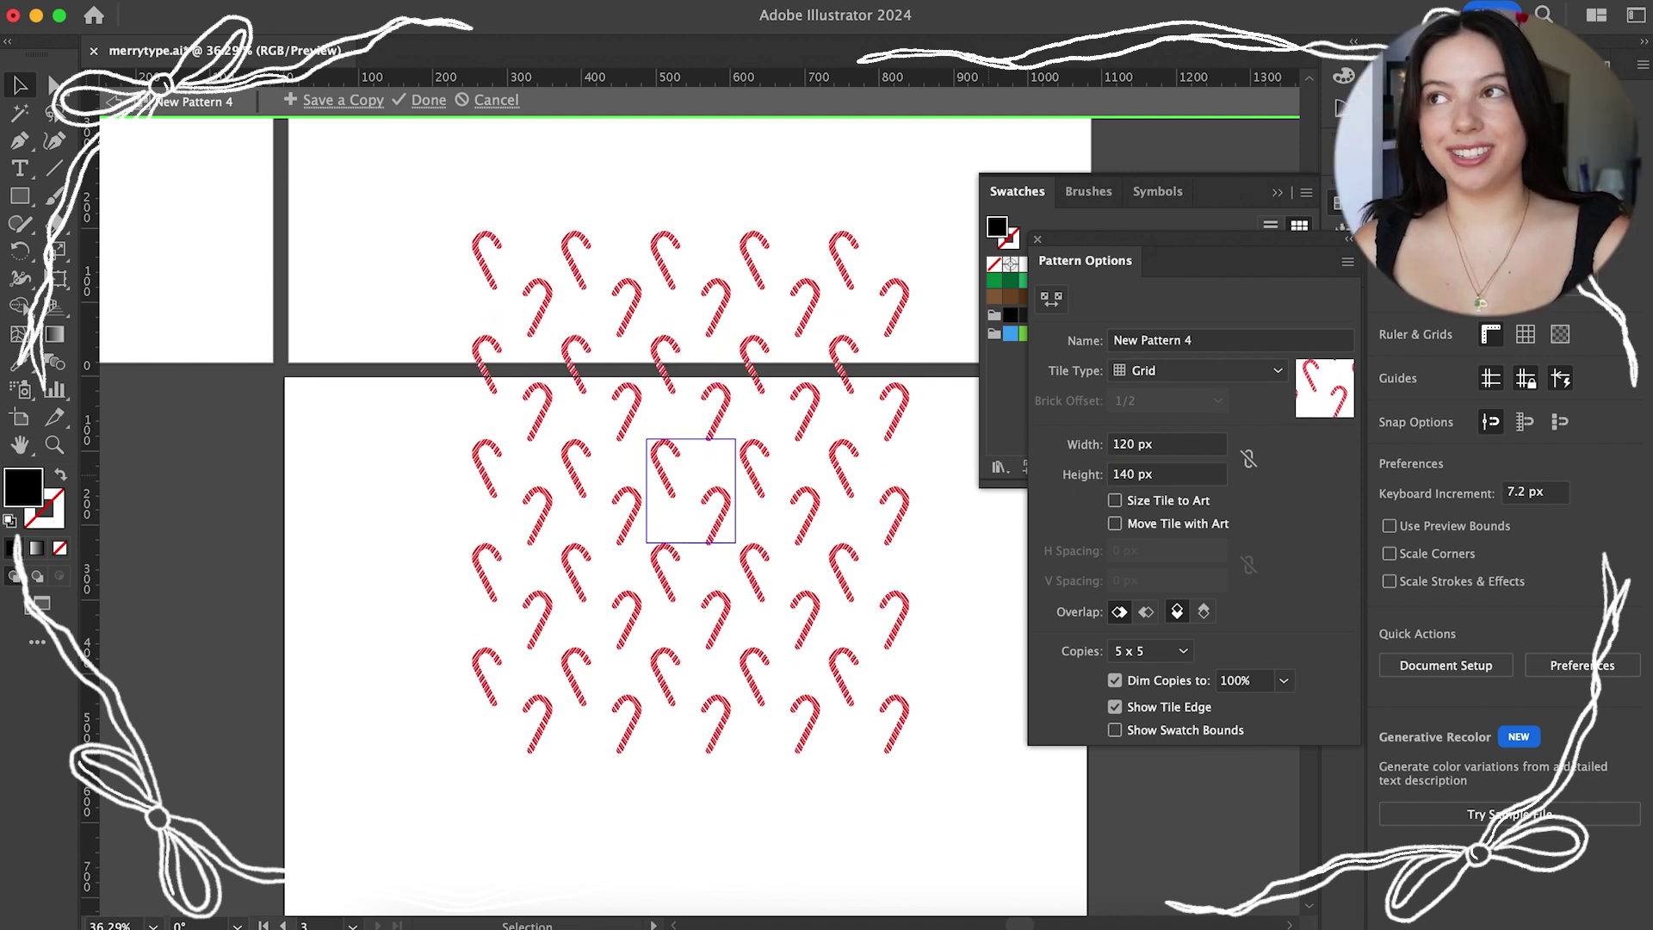
pyautogui.tripleClick(1145, 444)
pyautogui.write('140')
pyautogui.press('Return')
pyautogui.click(428, 100)
# Draw a rectangle covering the third artboard and fill it with the candy-cane pattern
pyautogui.press('m')
pyautogui.scroll(-2, 403, 457)
pyautogui.press('super+a')
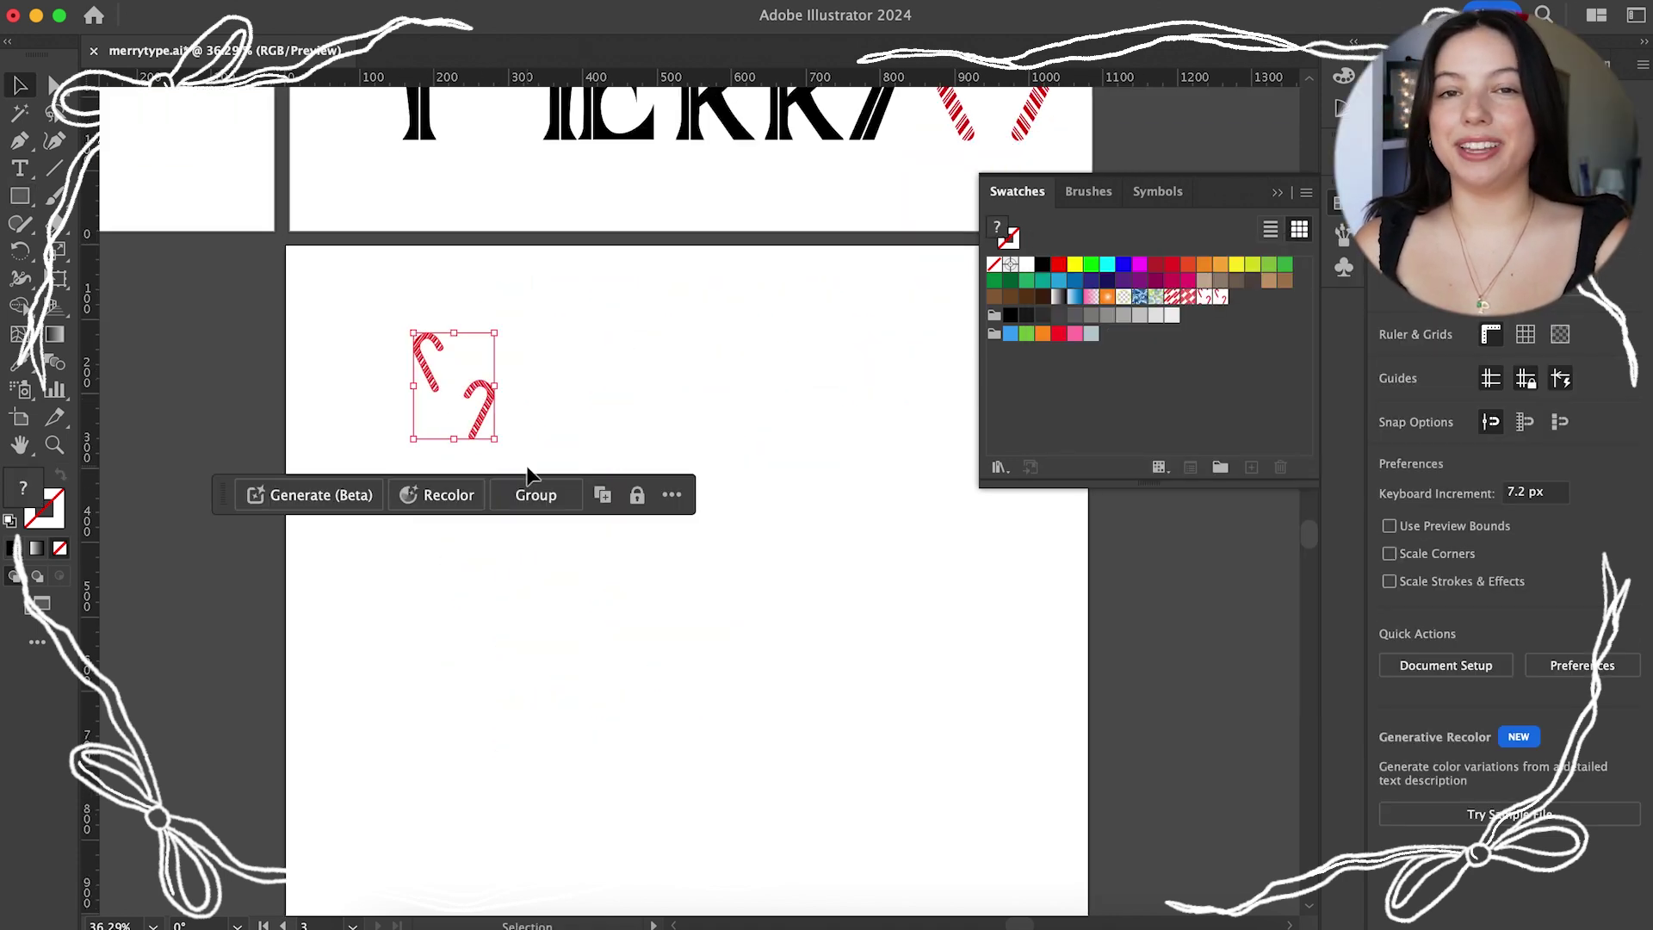
pyautogui.moveTo(448, 379); pyautogui.dragTo(155, 361)
pyautogui.scroll(1, 314, 406)
pyautogui.scroll(-2, 326, 215)
pyautogui.moveTo(326, 215); pyautogui.dragTo(908, 793)
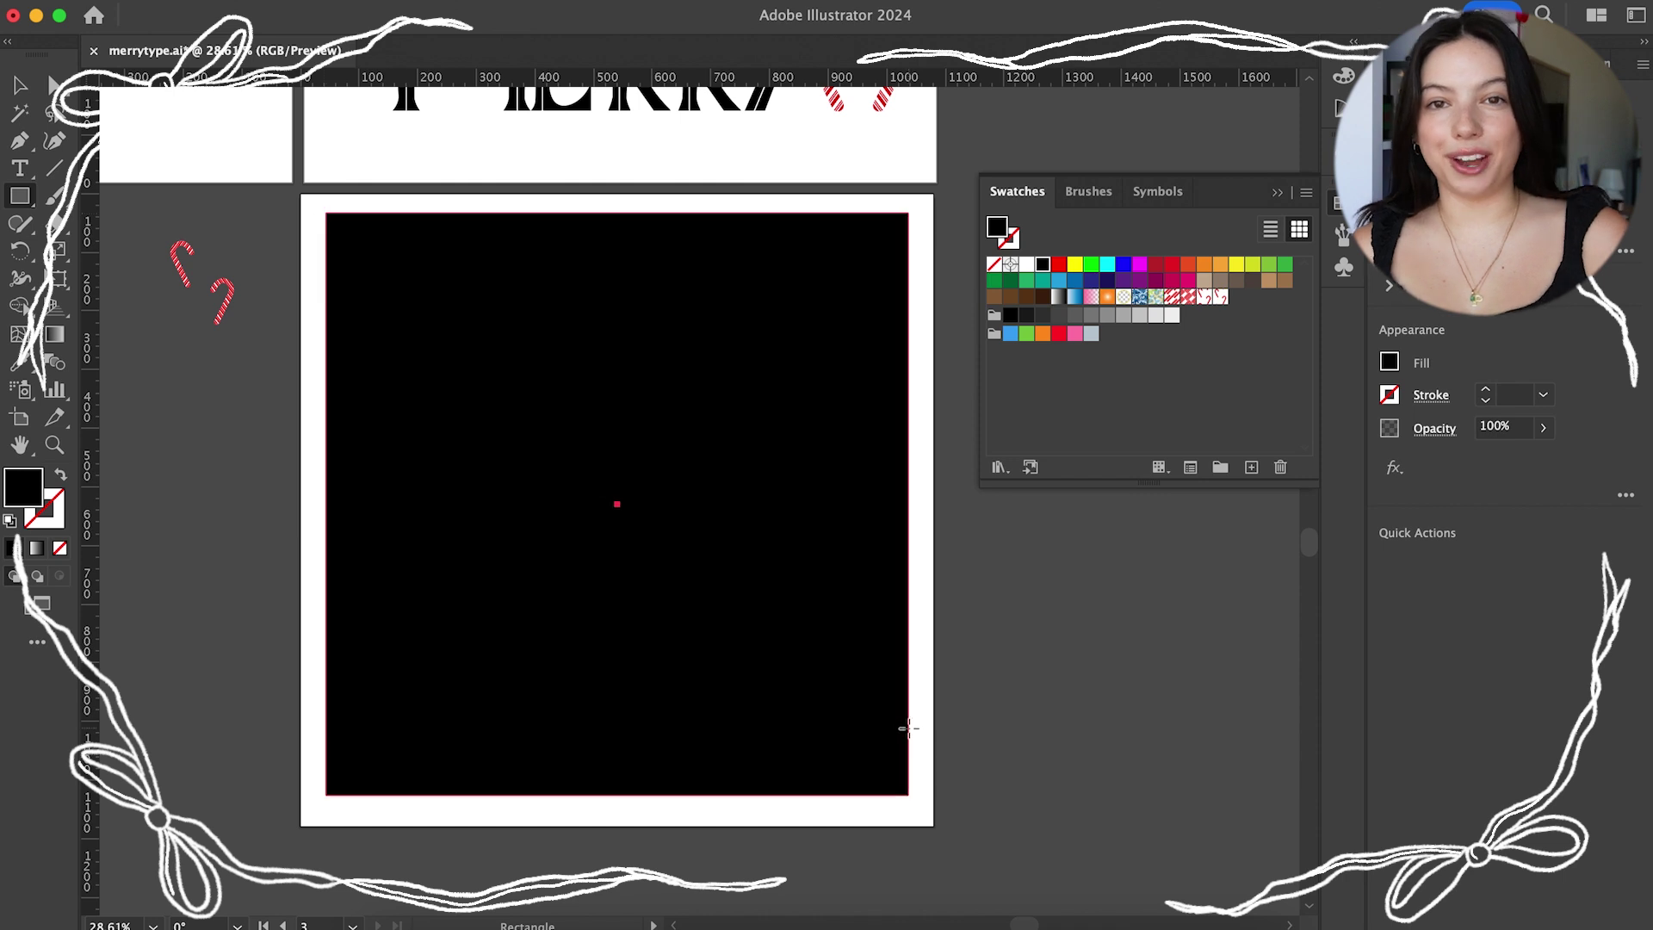
pyautogui.click(1220, 296)
pyautogui.press('v')
pyautogui.click(259, 483)
# Paste the MERRY lettering onto the pattern and bring it to the front
pyautogui.scroll(3, 258, 483)
pyautogui.press('super+v')
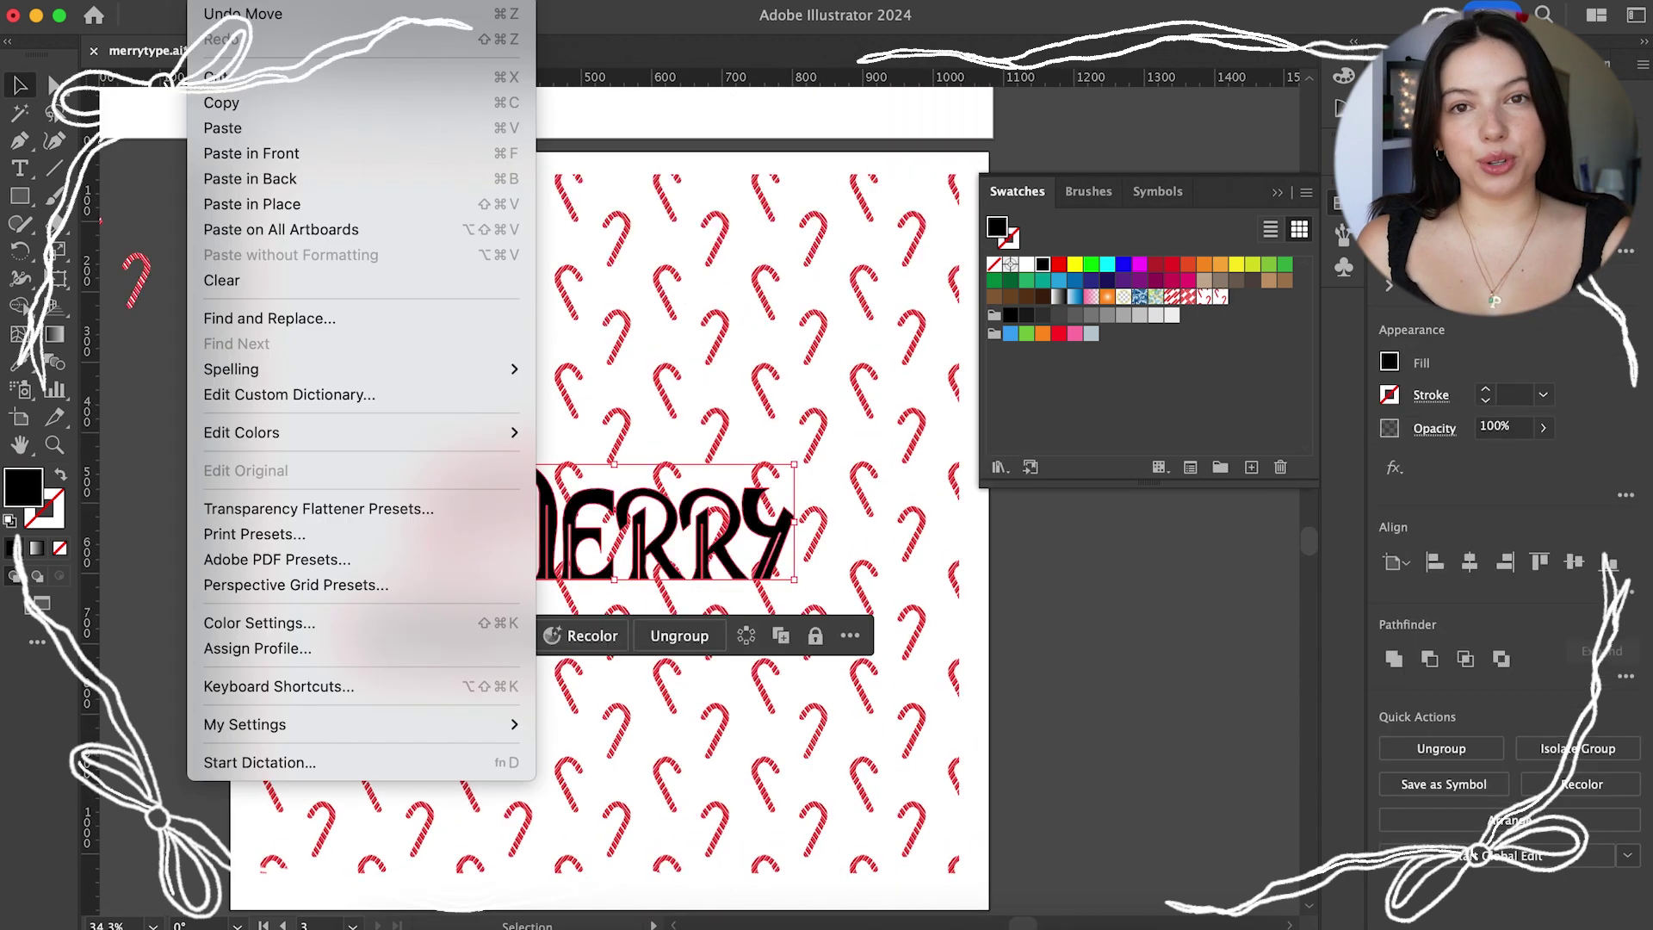
pyautogui.click(590, 63)
pyautogui.scroll(-1, 240, 426)
pyautogui.click(248, 337)
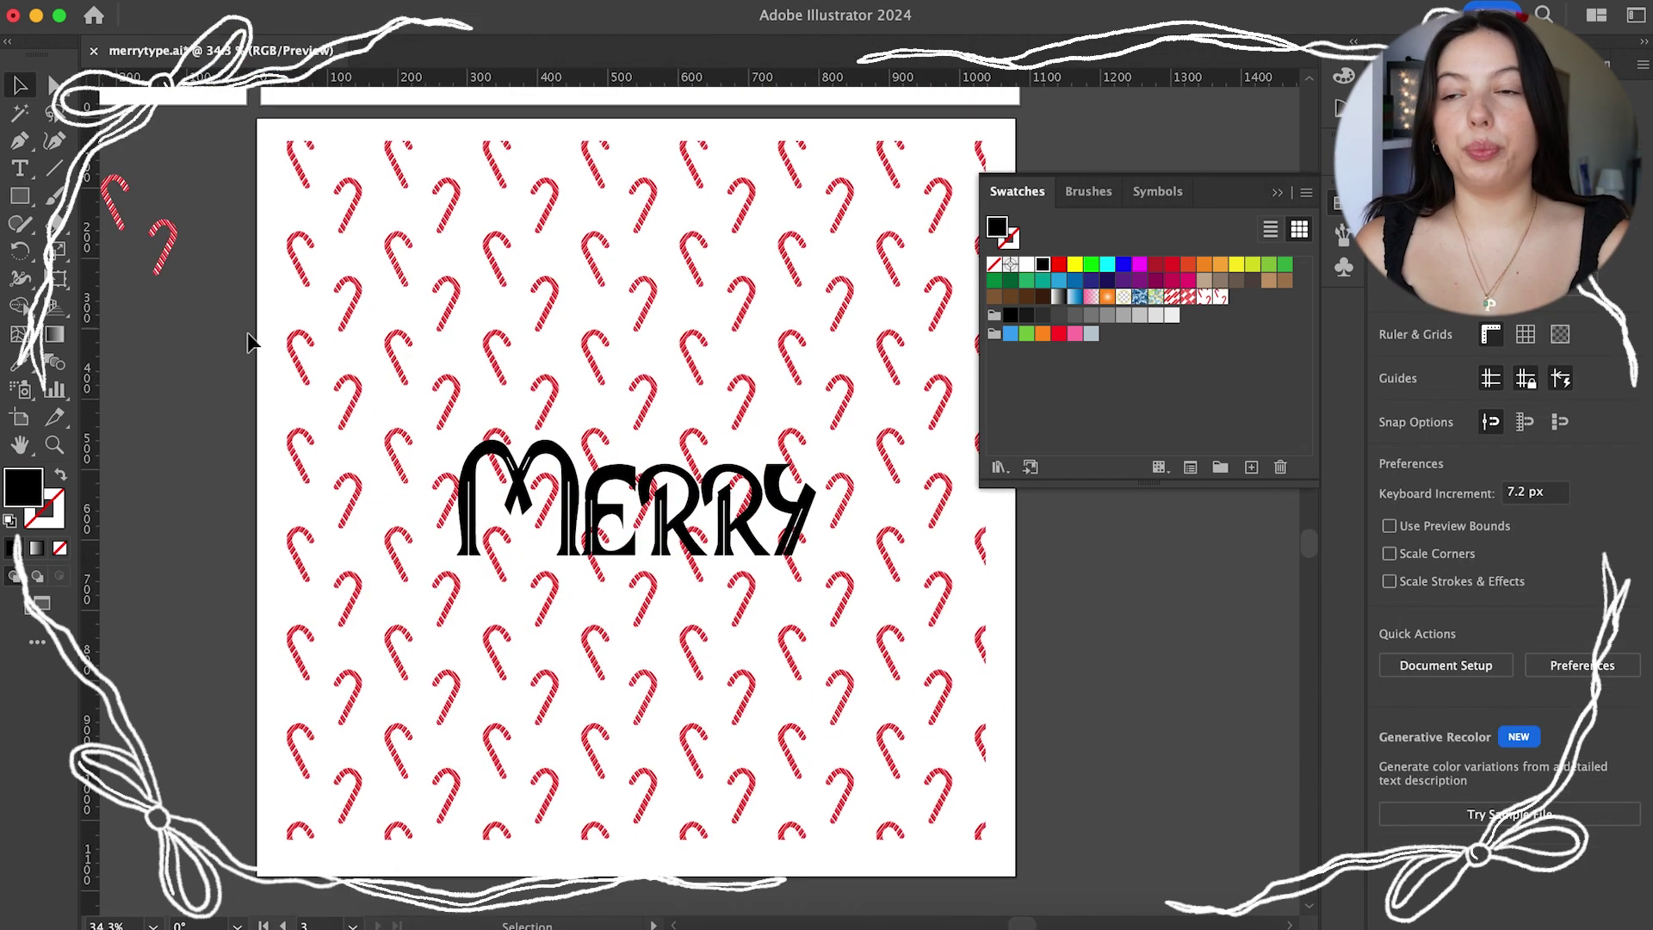
# In Photoshop, paste the candy-cane MERRY artwork as a smart object into the ornament's design contents
pyautogui.click(556, 923)
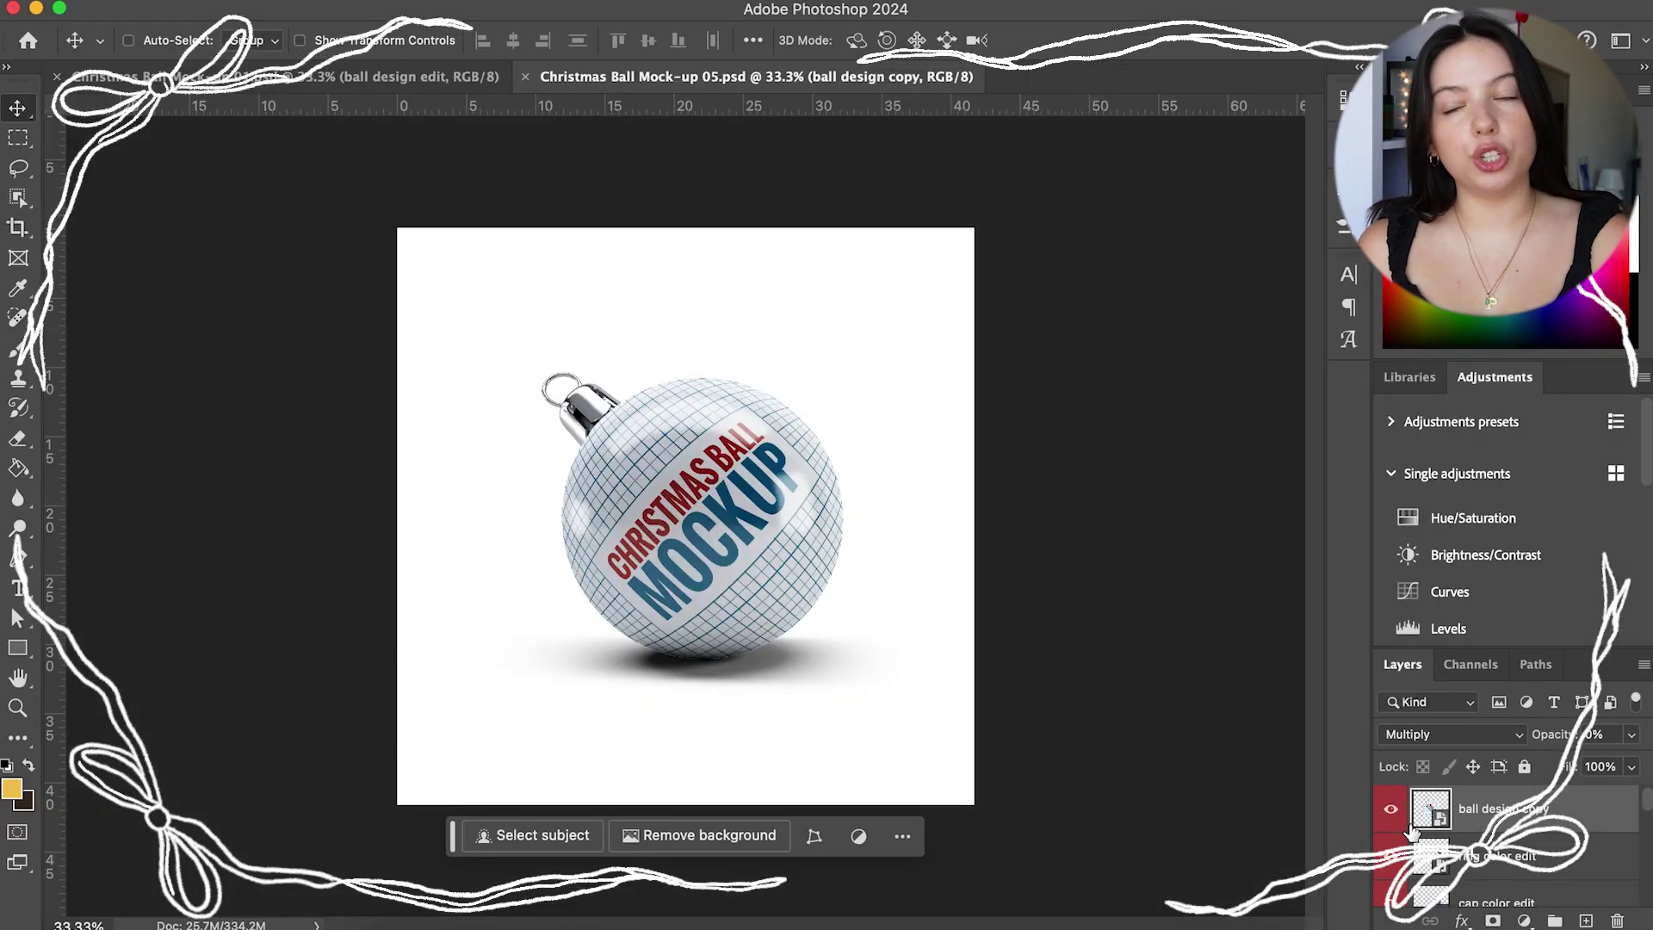
pyautogui.doubleClick(1426, 805)
pyautogui.press('super+v')
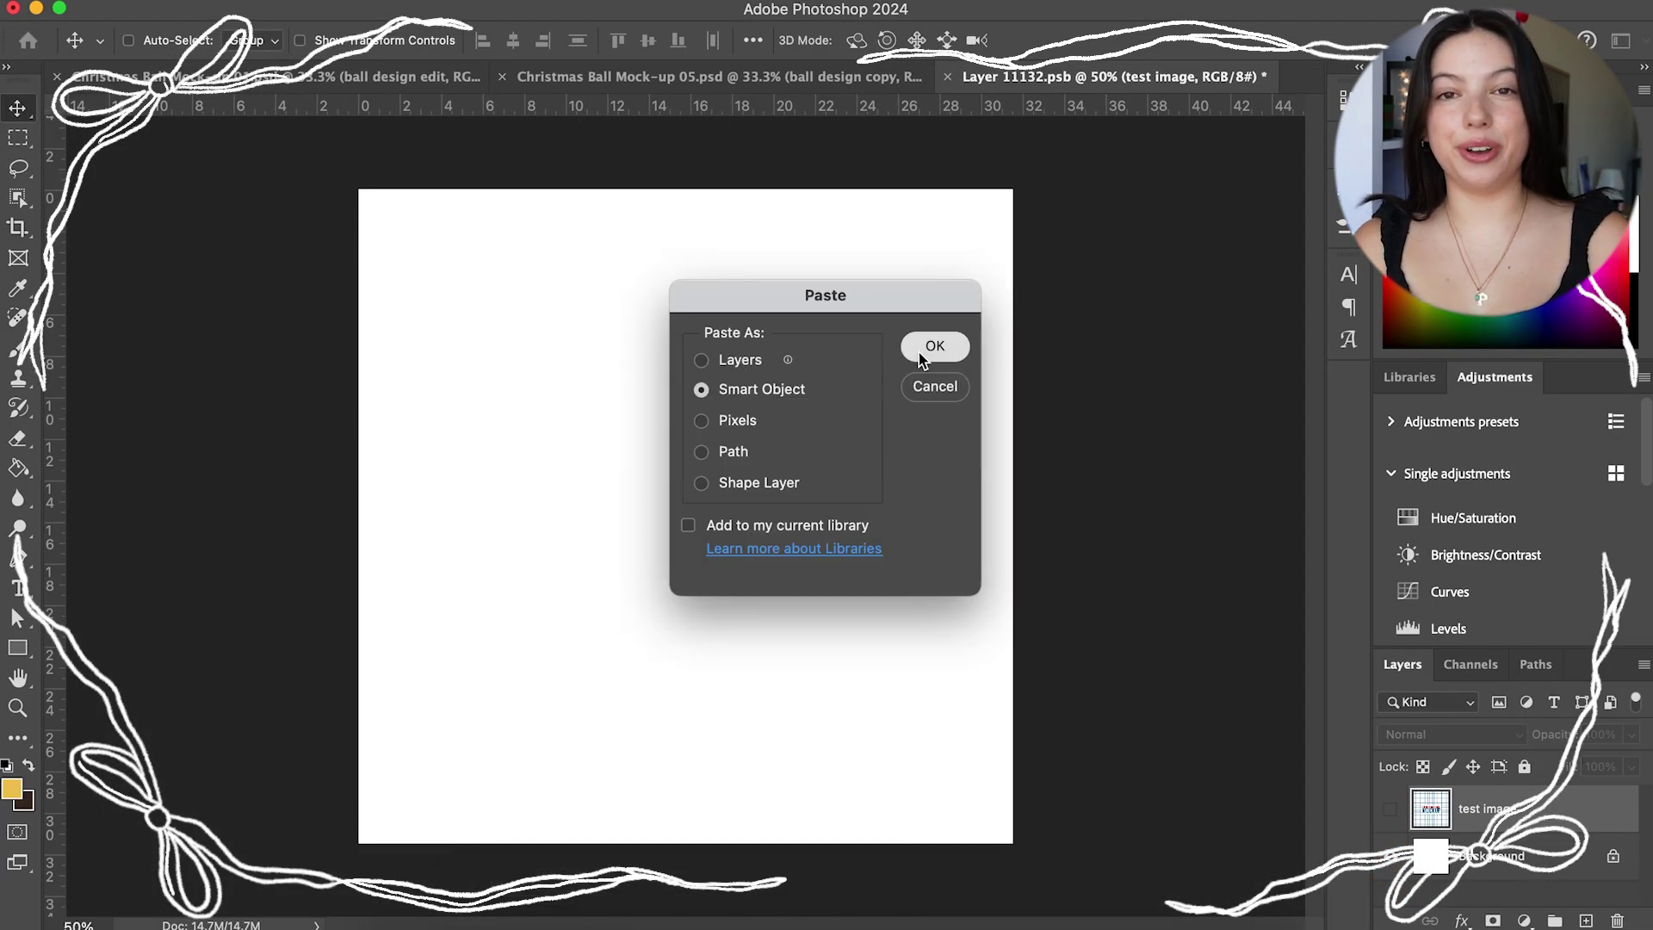
pyautogui.click(937, 343)
# Stretch the pasted design to fill the whole canvas, commit it and save
pyautogui.moveTo(829, 374); pyautogui.dragTo(1014, 187)
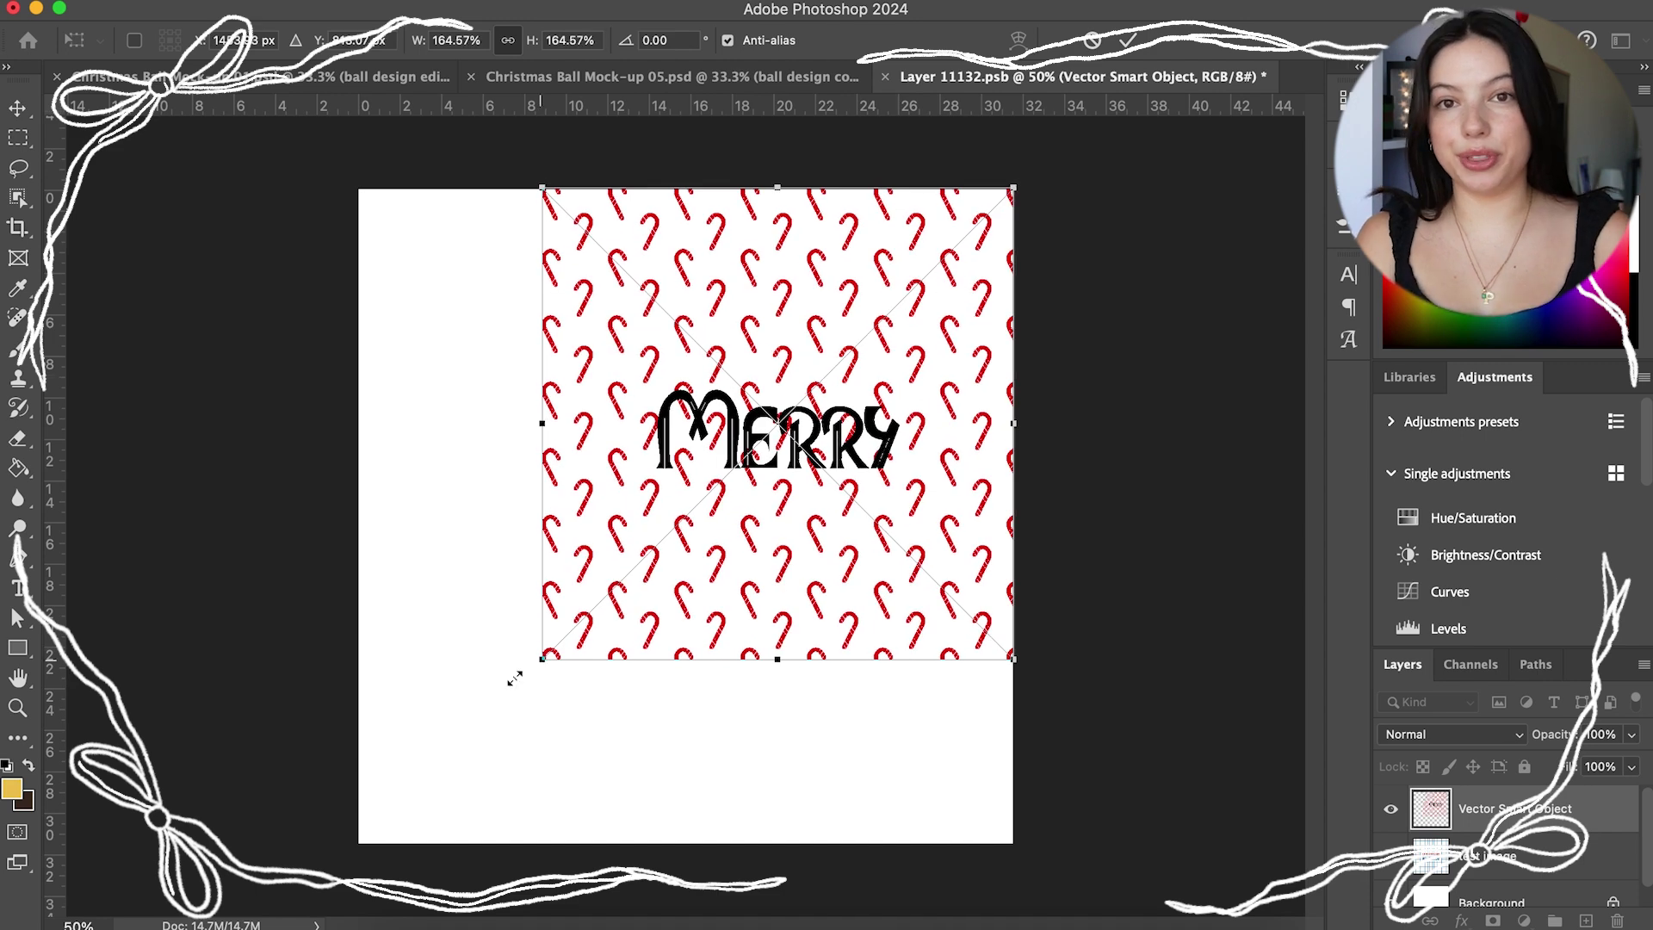
pyautogui.moveTo(543, 659); pyautogui.dragTo(357, 844)
pyautogui.press('Return')
pyautogui.press('super+s')
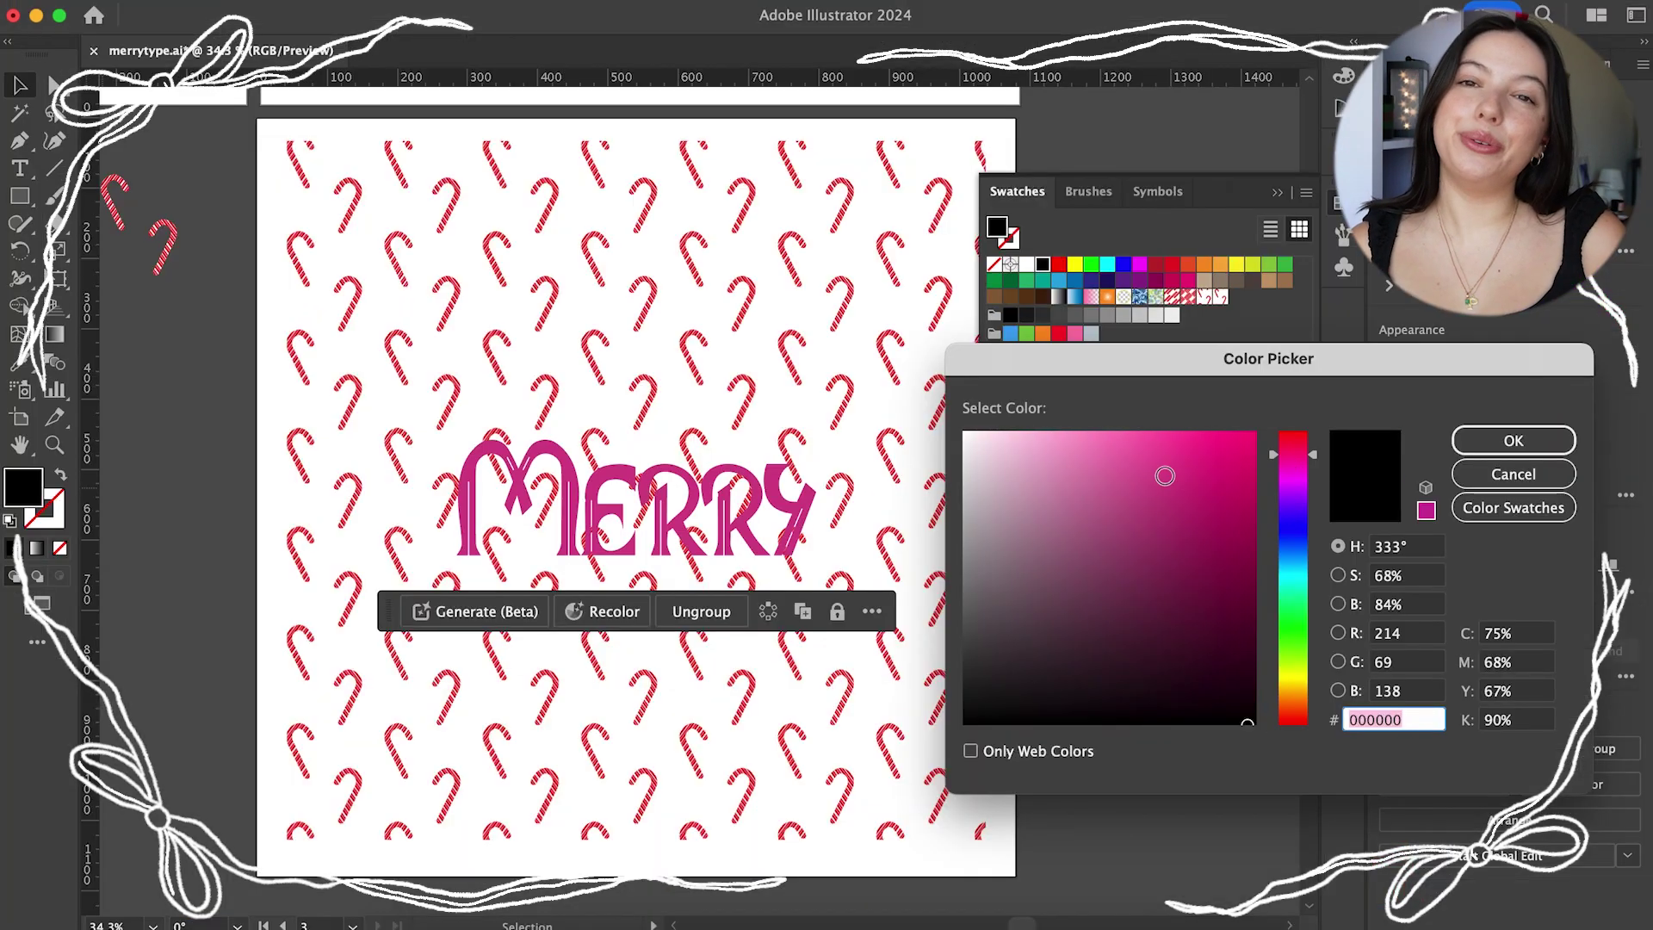
# Recolour MERRY to green #22910a and give the background rectangle a dark red #722222 fill
pyautogui.write('22910a')
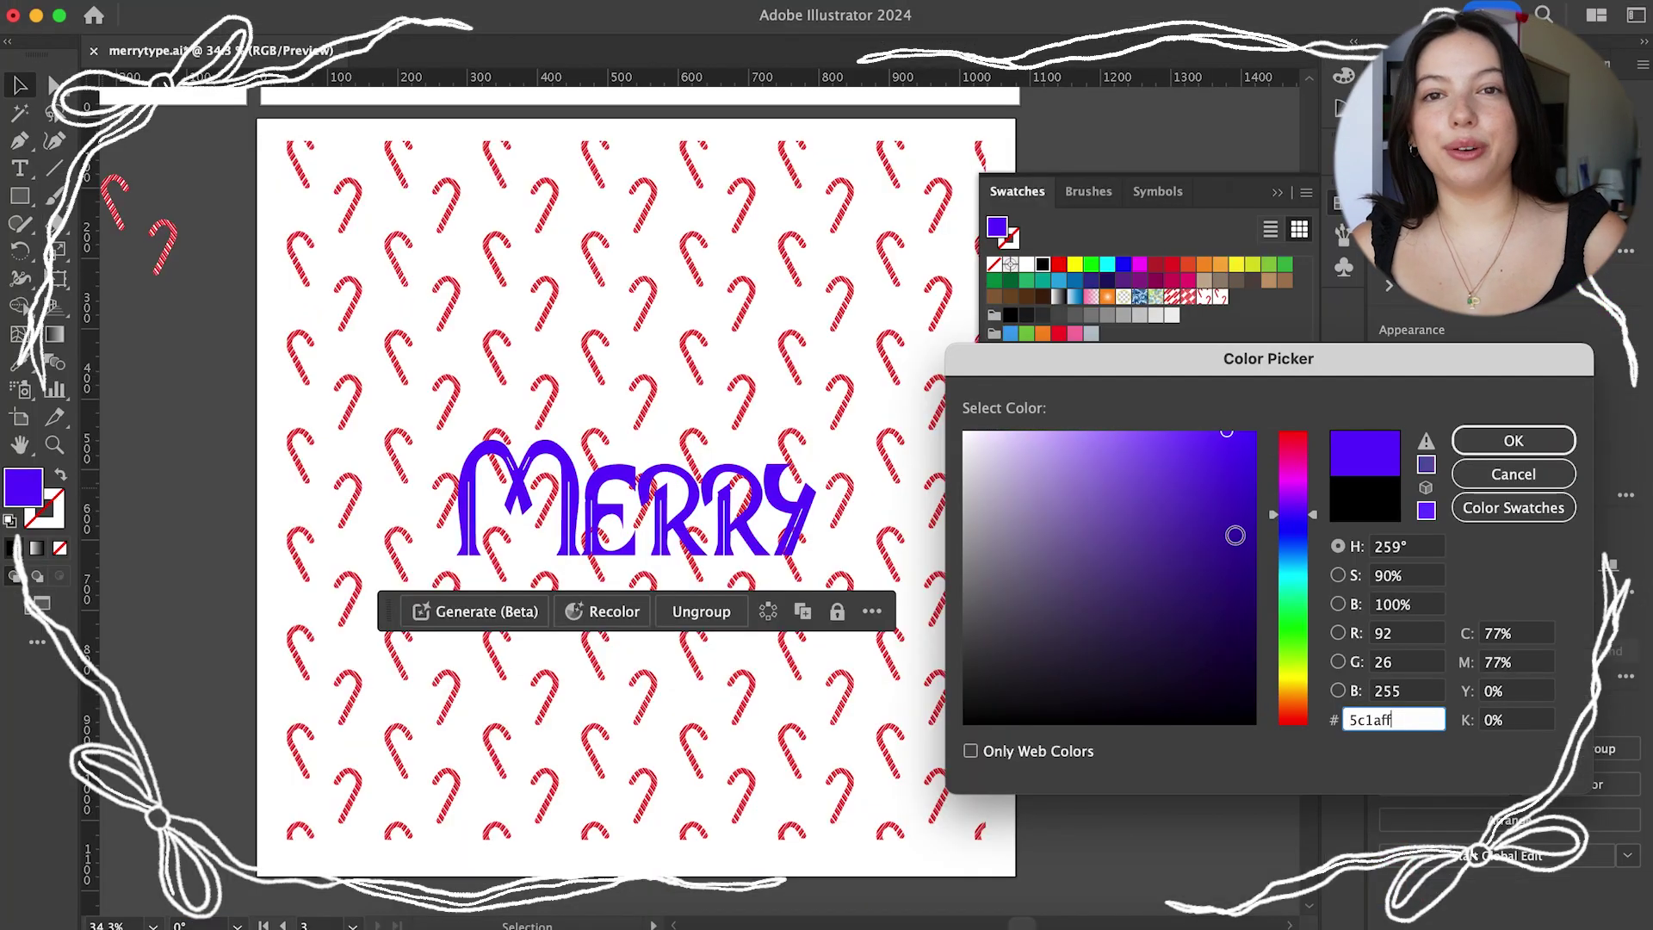
pyautogui.click(1491, 442)
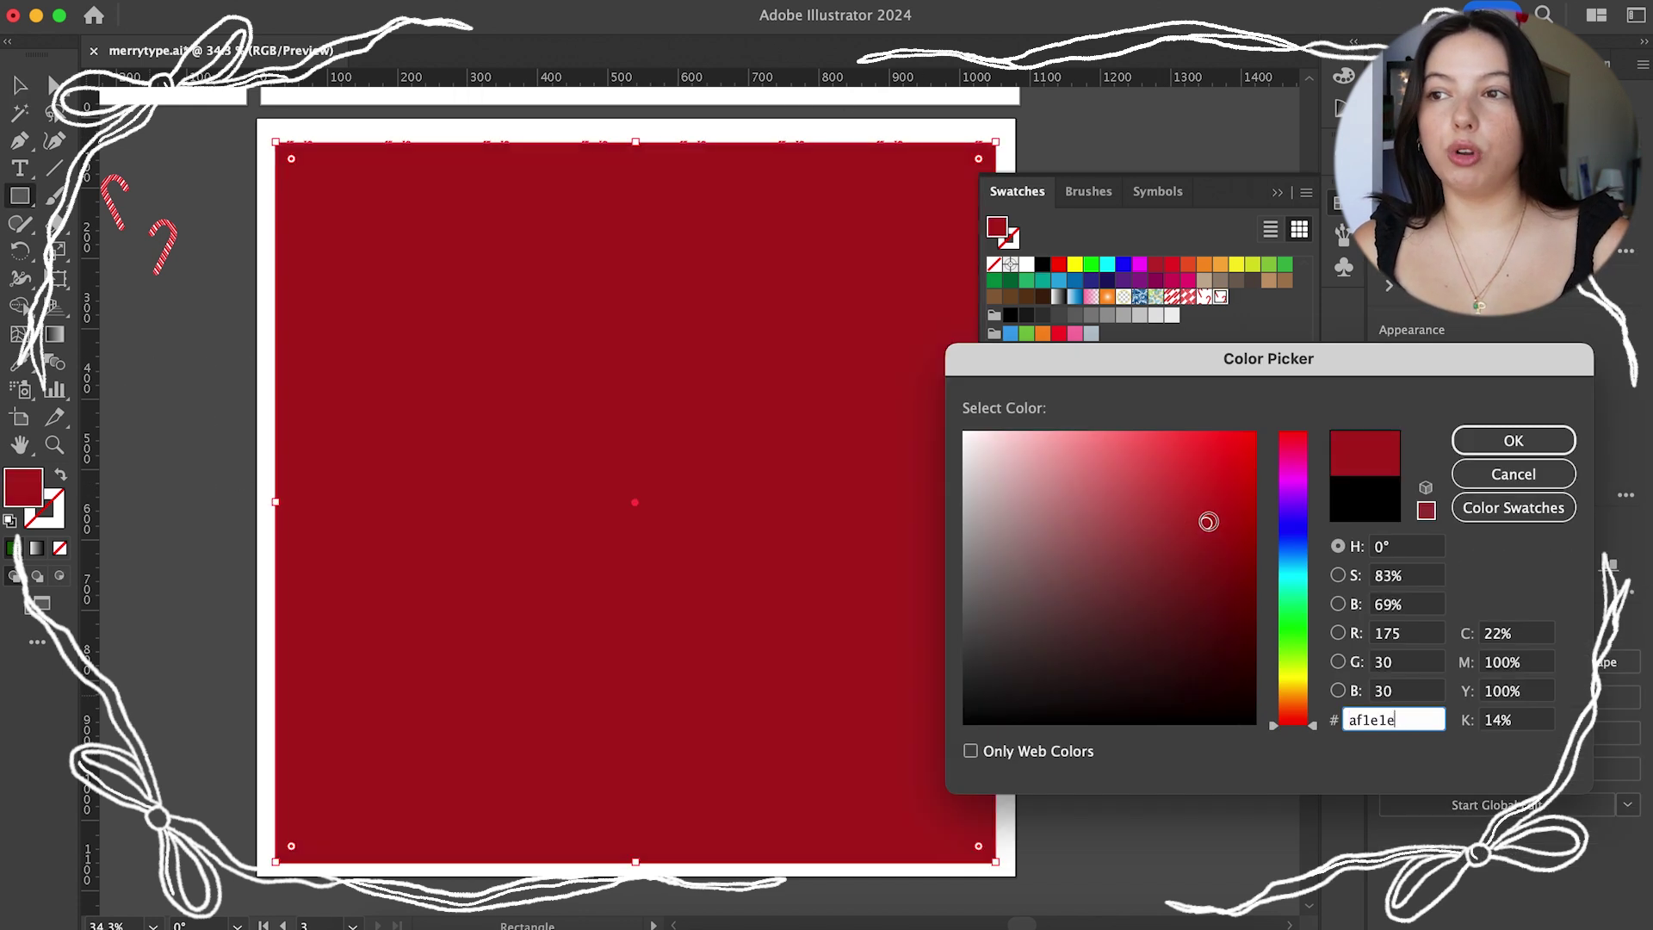
pyautogui.press('Return')
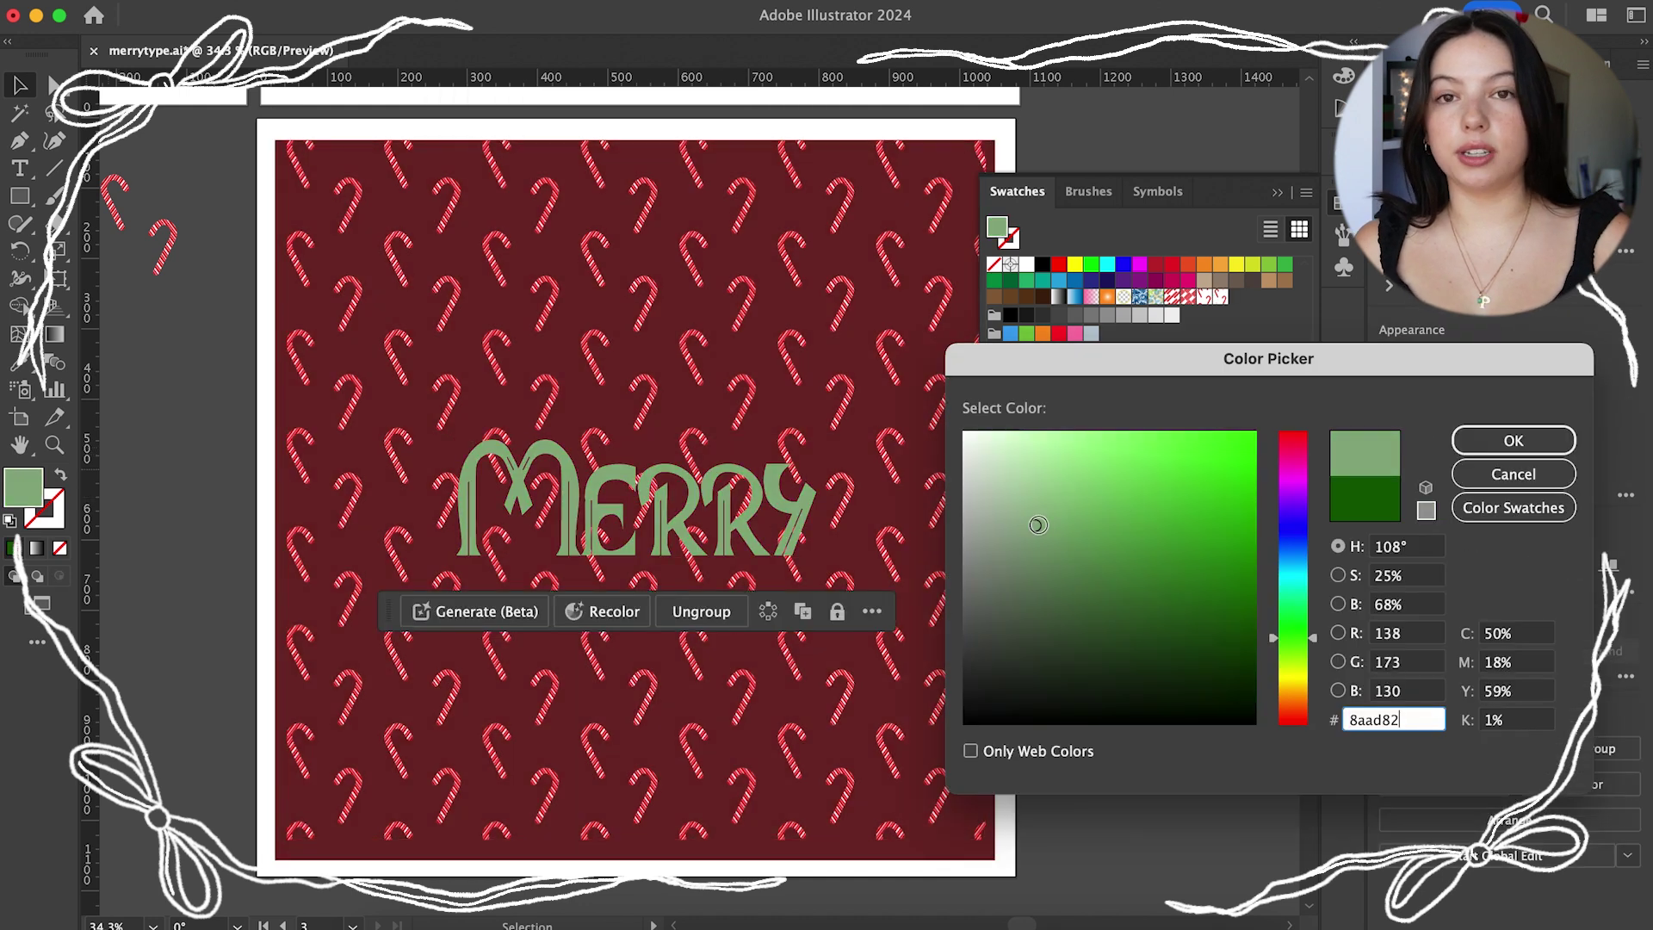
pyautogui.press('Return')
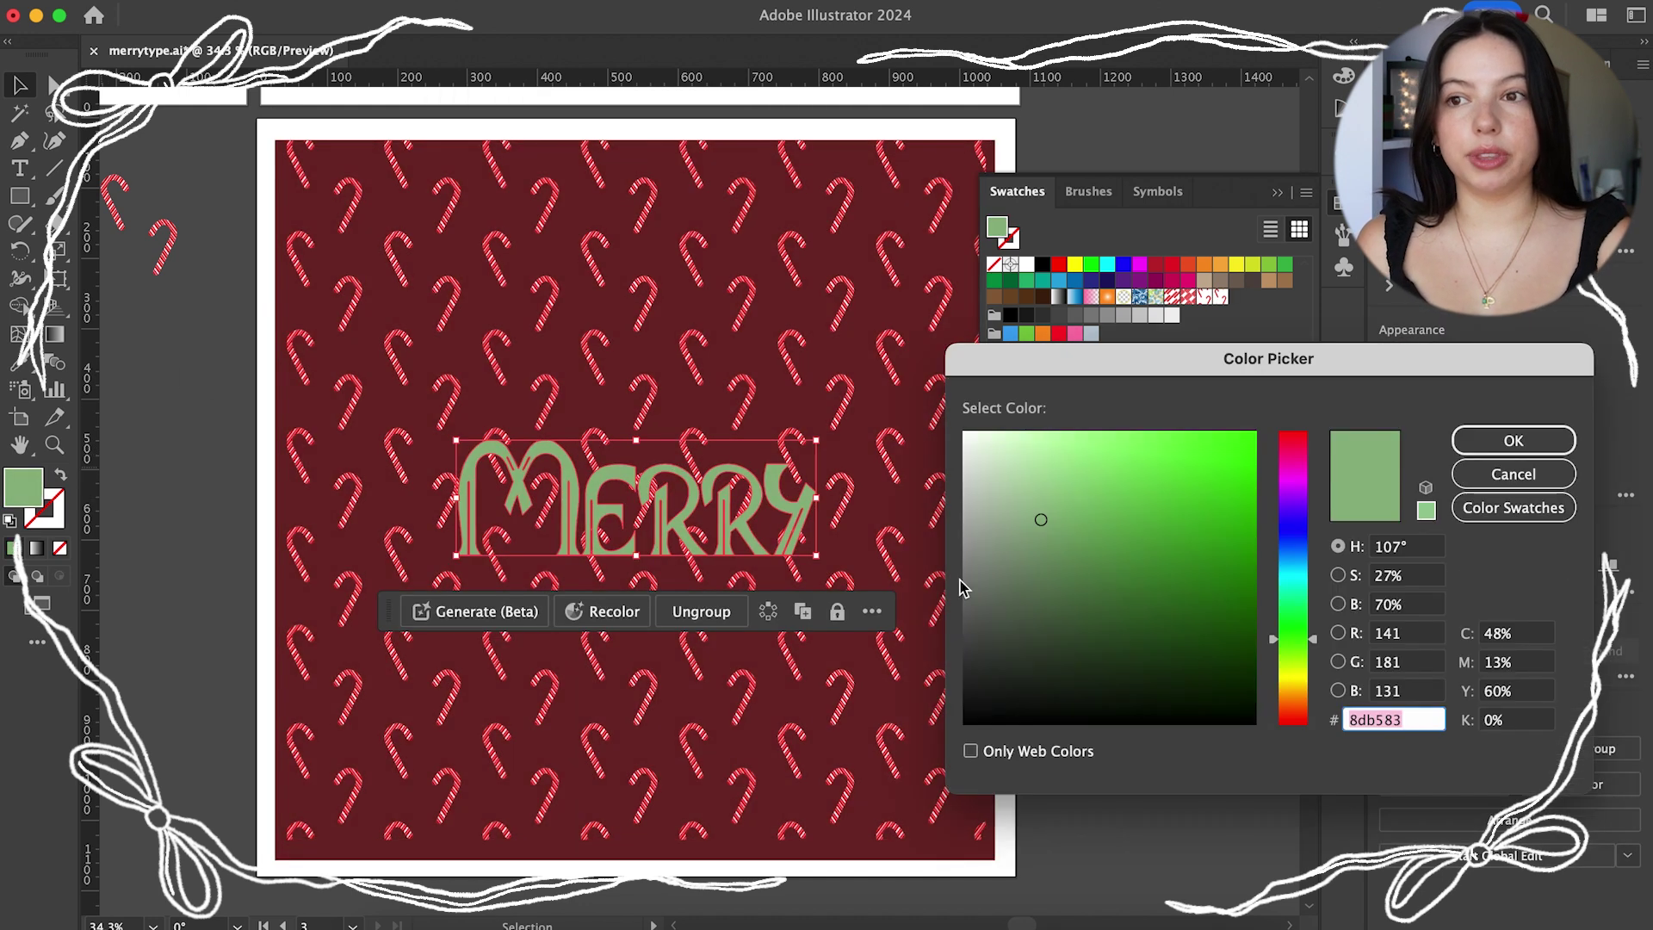
# Confirm MERRY's pale colour and stretch the pasted pattern to fill the canvas
pyautogui.press('Return')
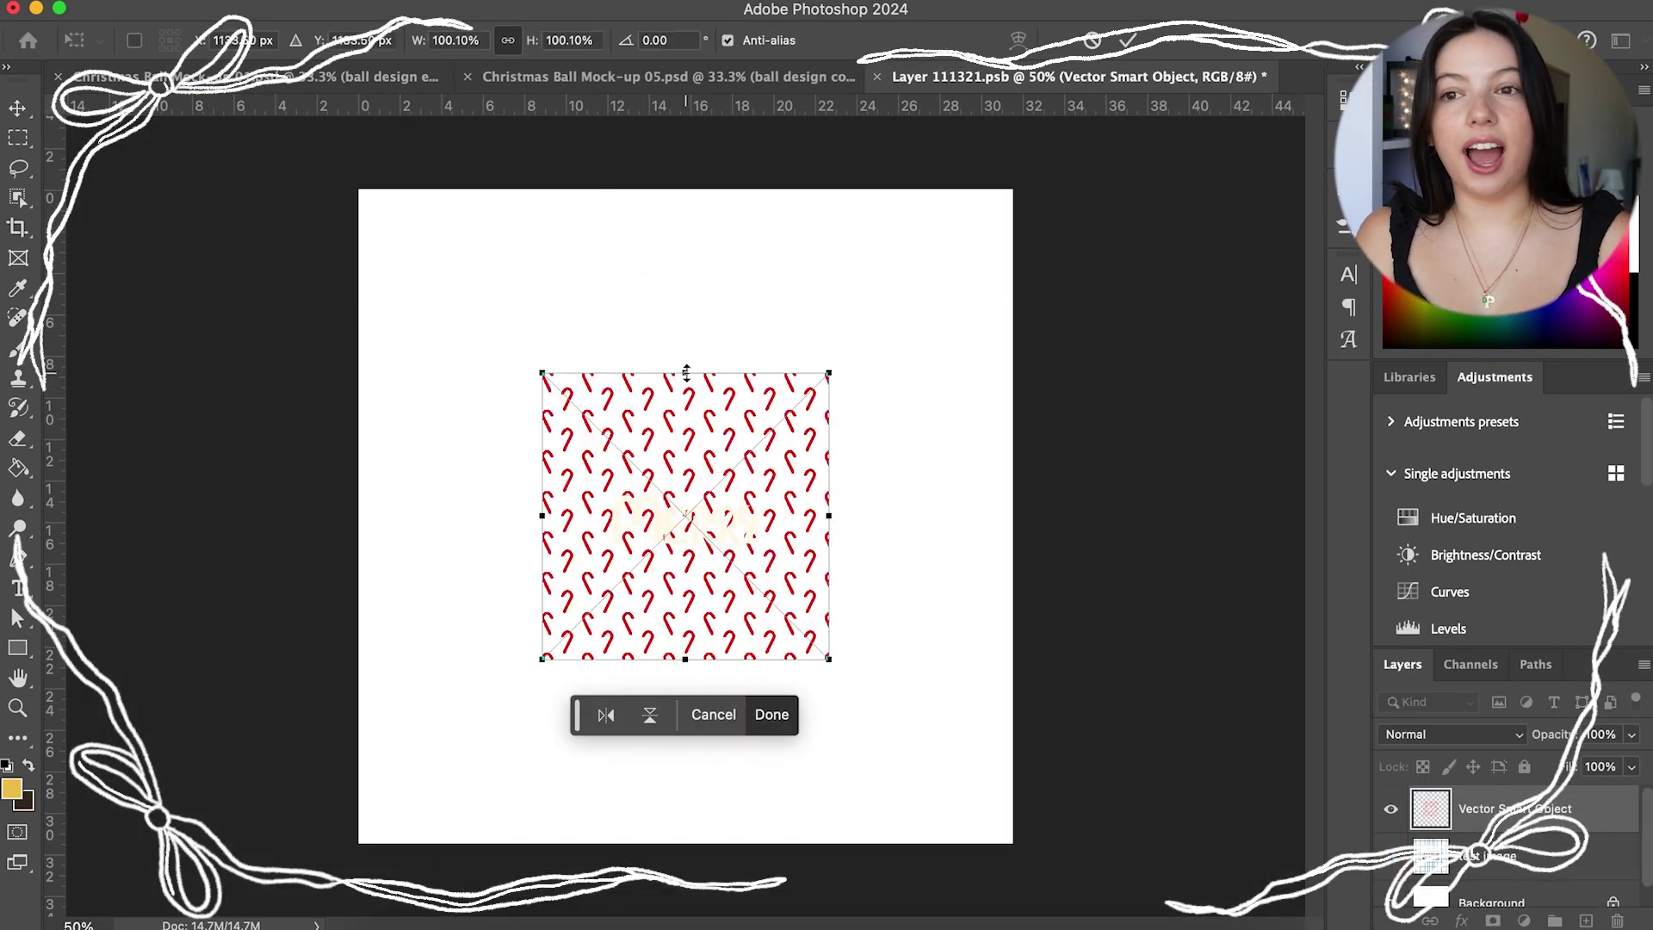
pyautogui.moveTo(686, 372); pyautogui.dragTo(686, 860)
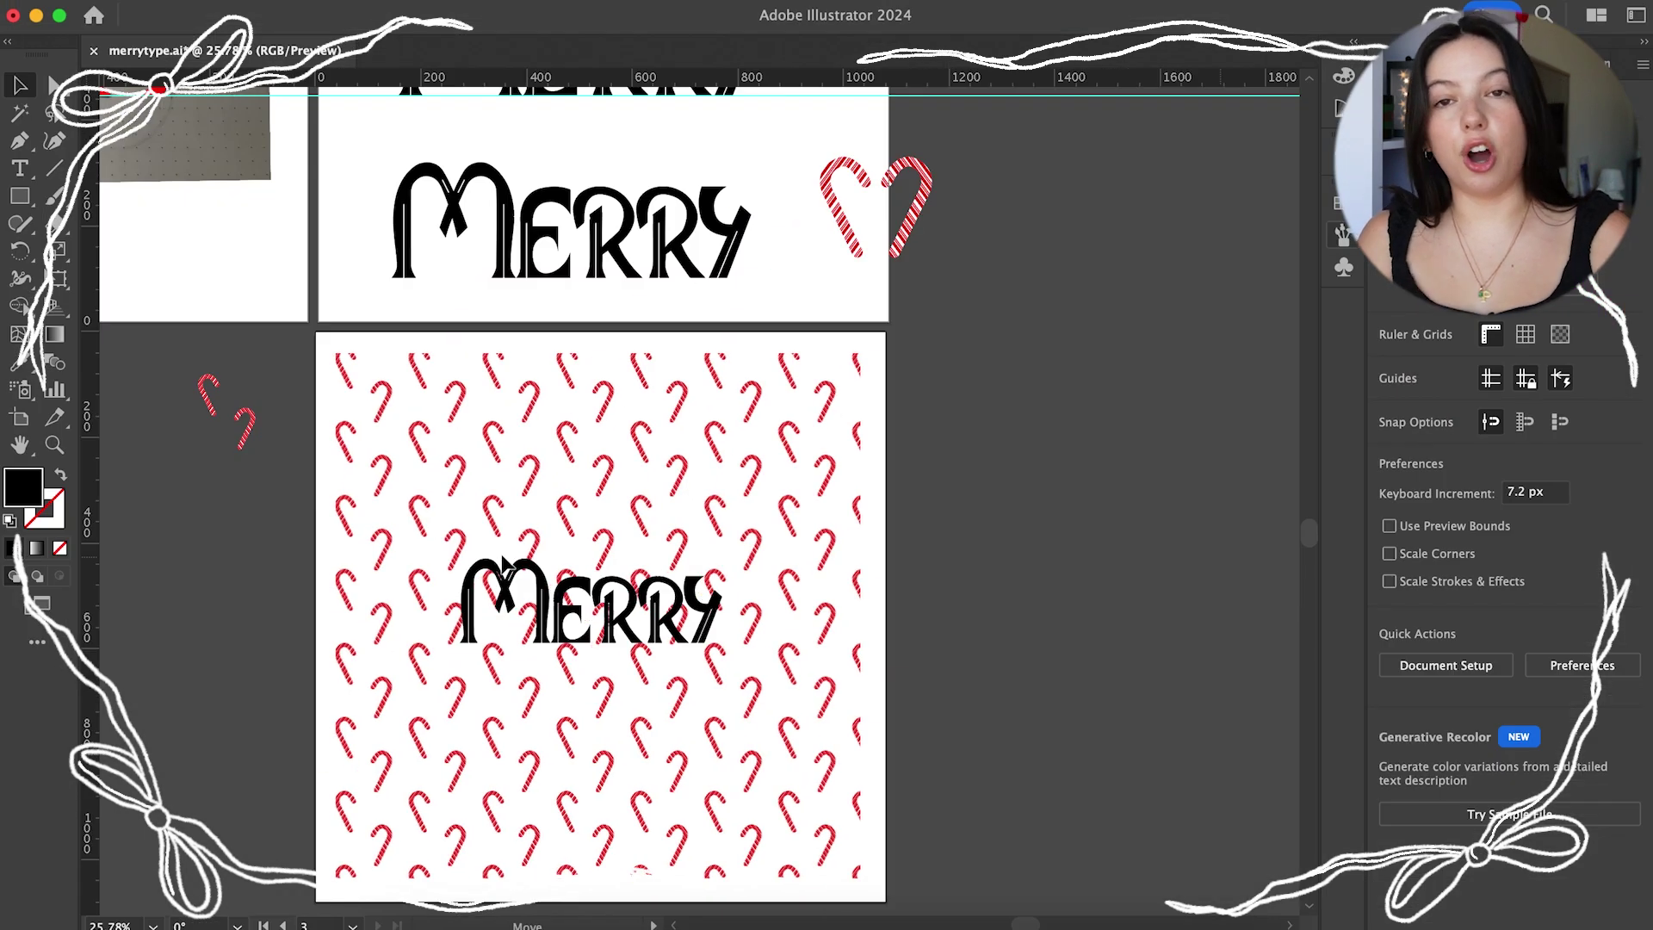
# Paste the candy-cane MERRY artwork into REPLACE THIS.psb, commit its size and reposition it
pyautogui.press('cmd+a')
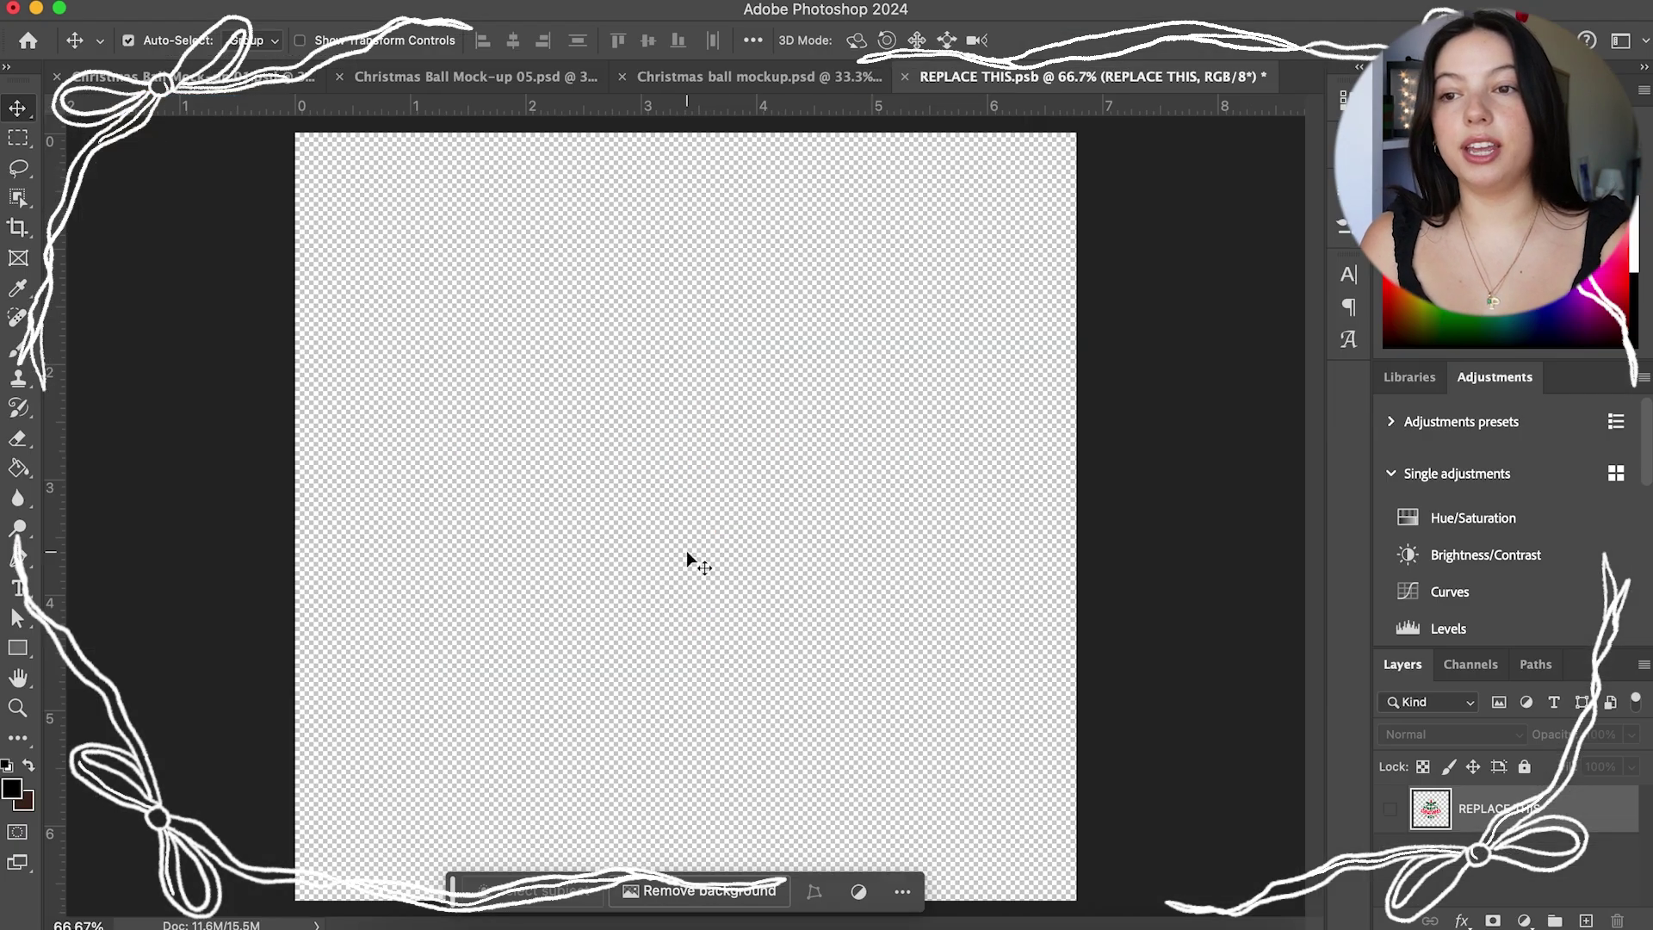
pyautogui.press('cmd+v')
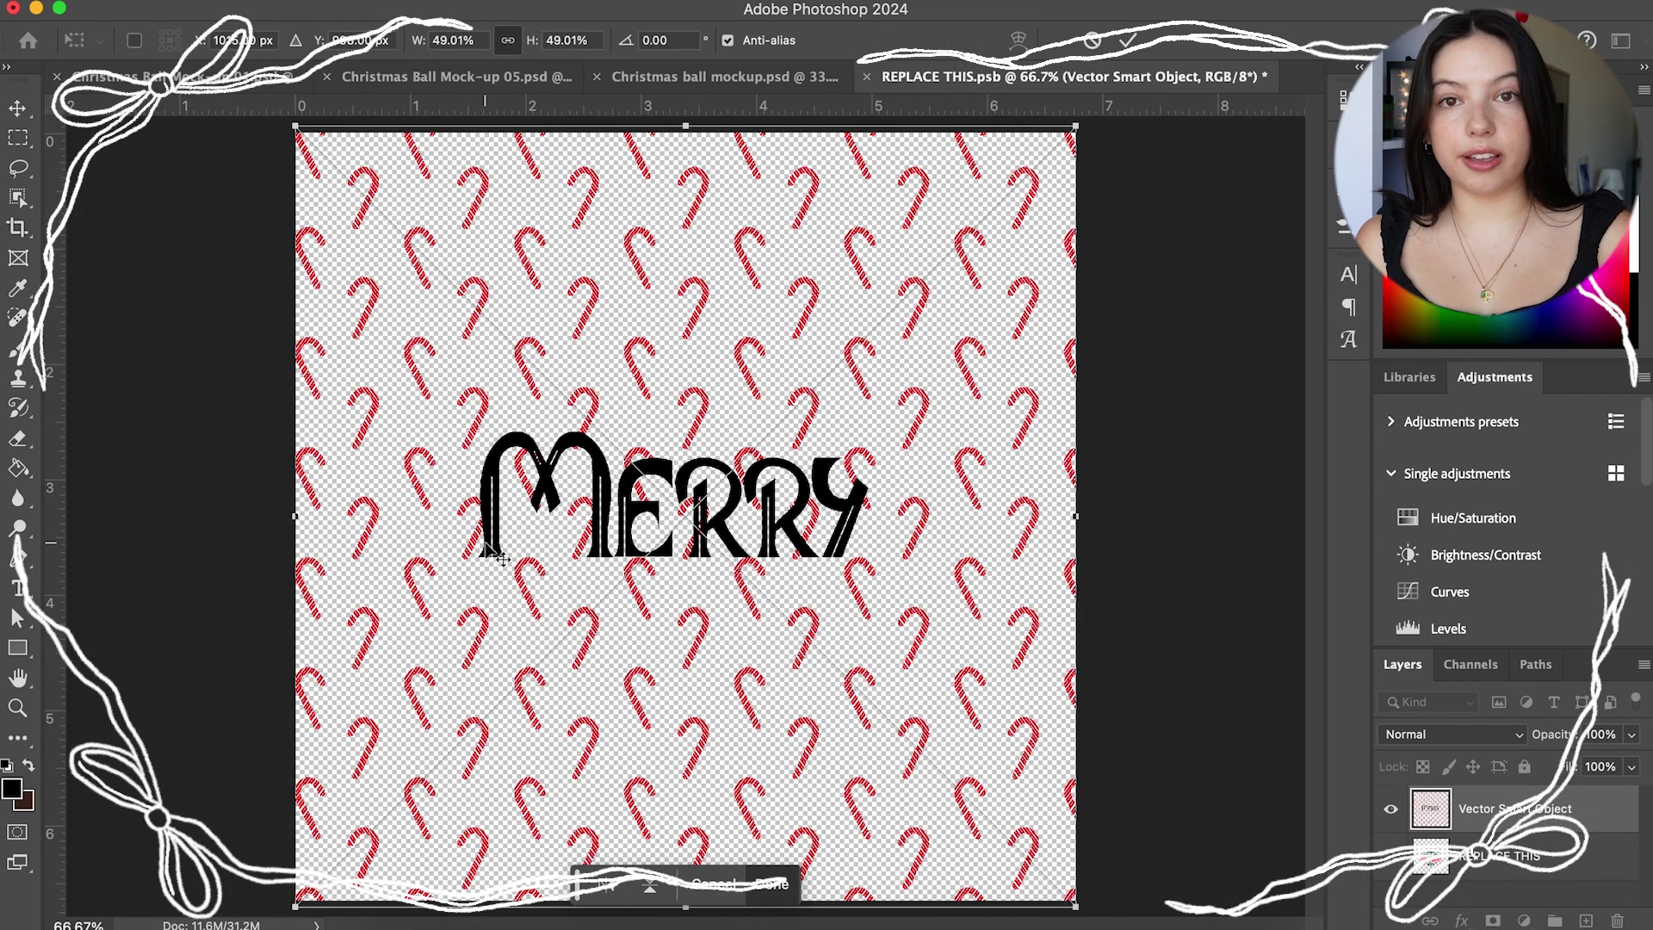
pyautogui.press('Return')
pyautogui.moveTo(785, 630); pyautogui.dragTo(784, 630)
pyautogui.click(786, 633)
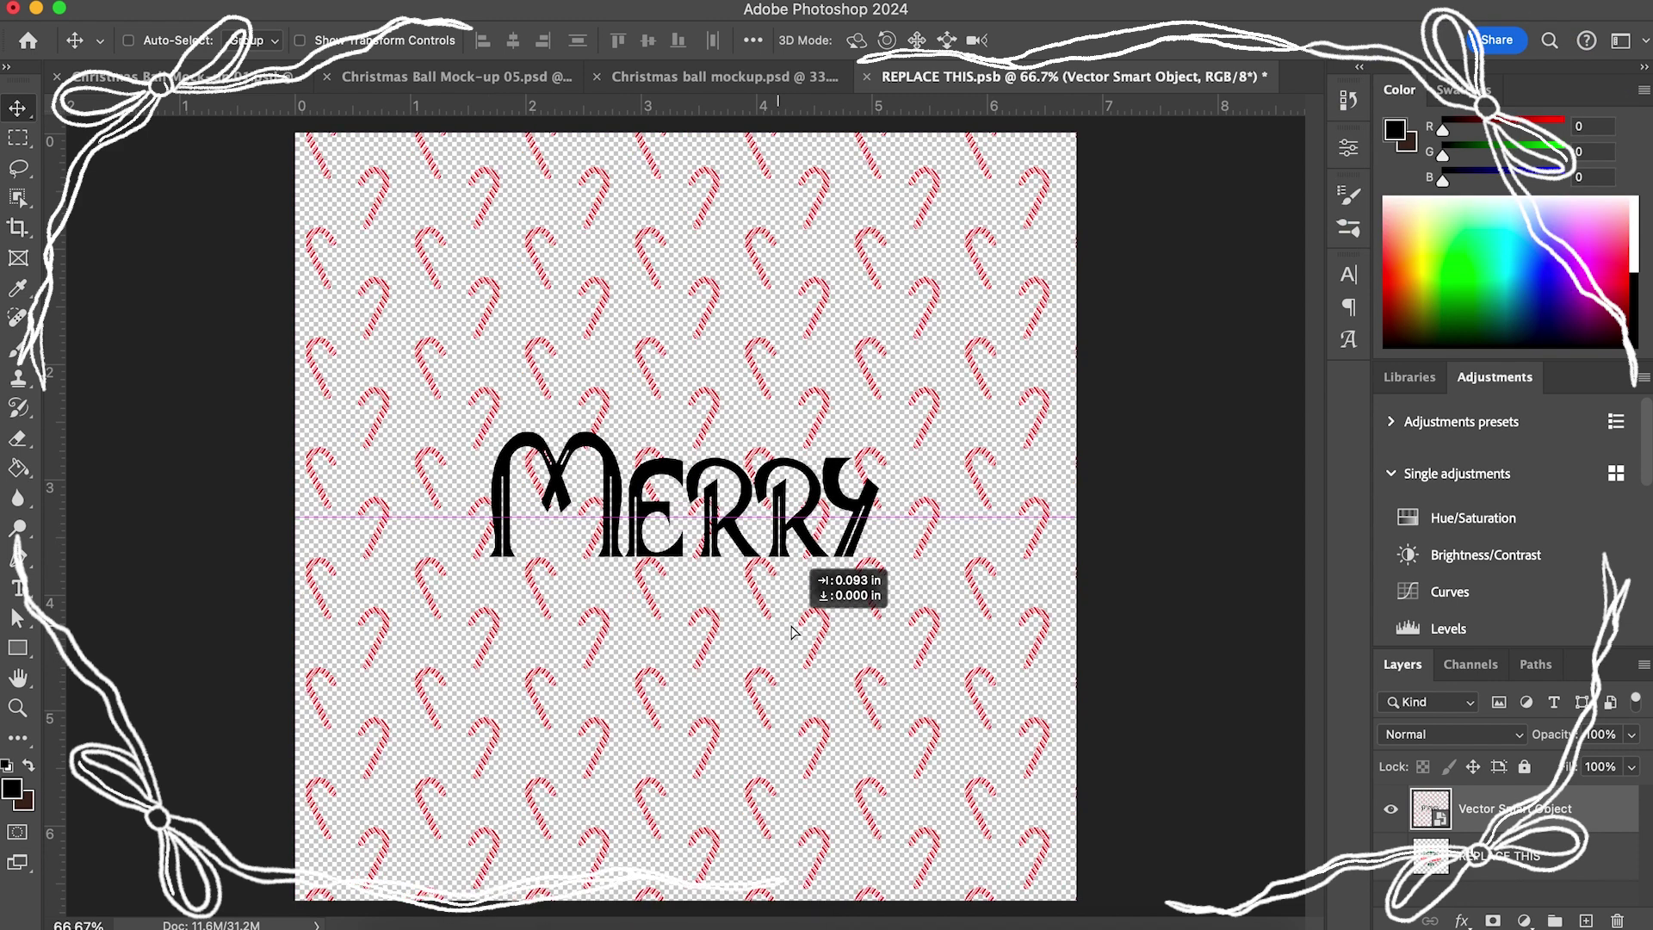